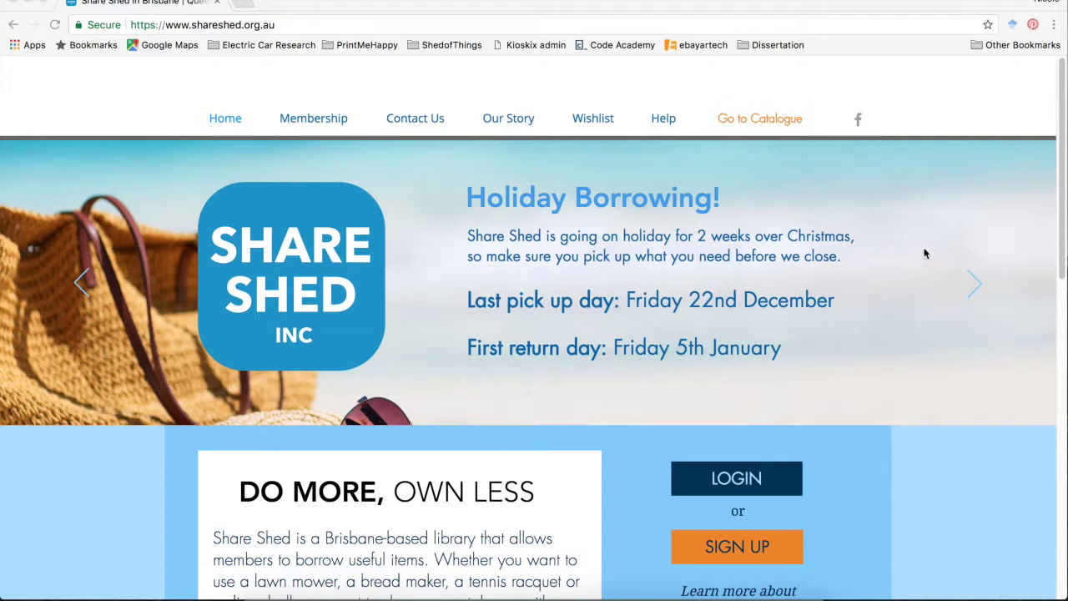
Open the Share Shed borrowing catalogue from the website's top navigation.
{"action": "left_click", "coordinate": [766, 121]}
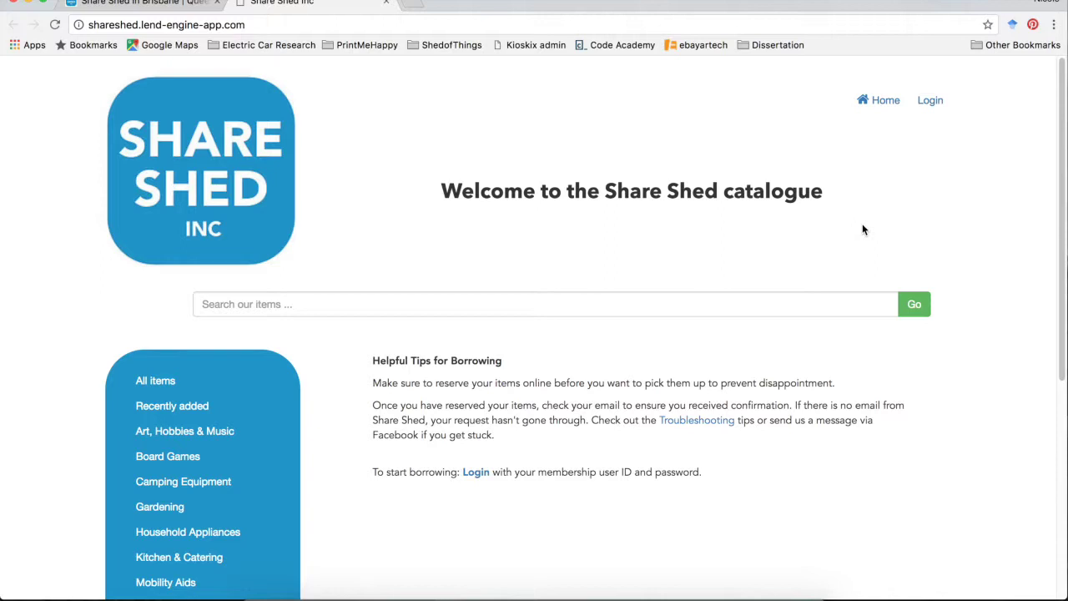
Open the catalogue login form and replace the prefilled email with the member's email address.
{"action": "left_click", "coordinate": [931, 101]}
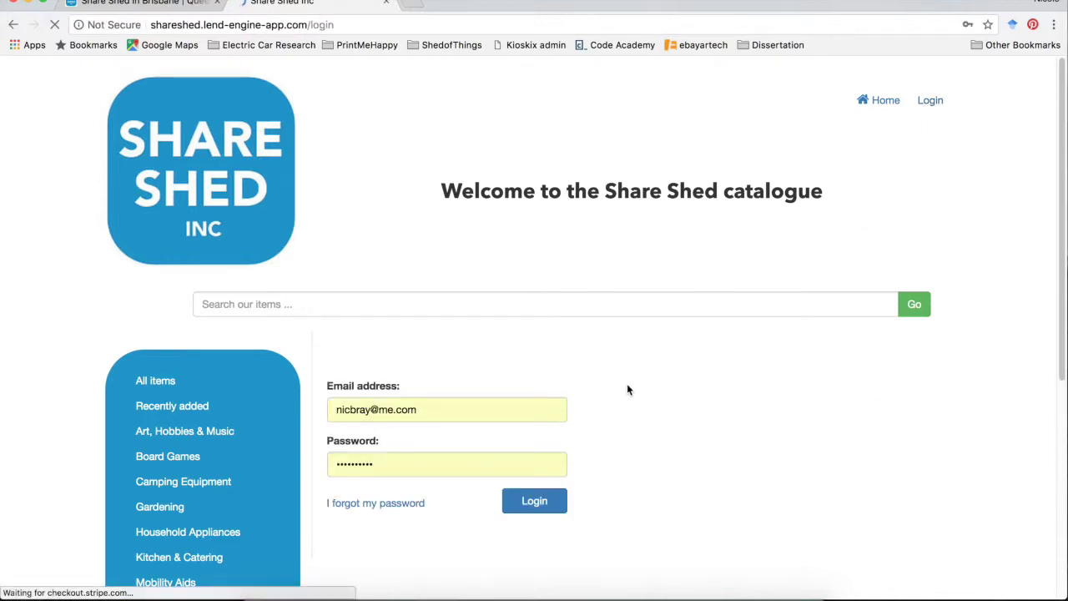
{"action": "left_click_drag", "start_coordinate": [517, 410], "coordinate": [302, 405]}
{"action": "key", "text": "BackSpace"}
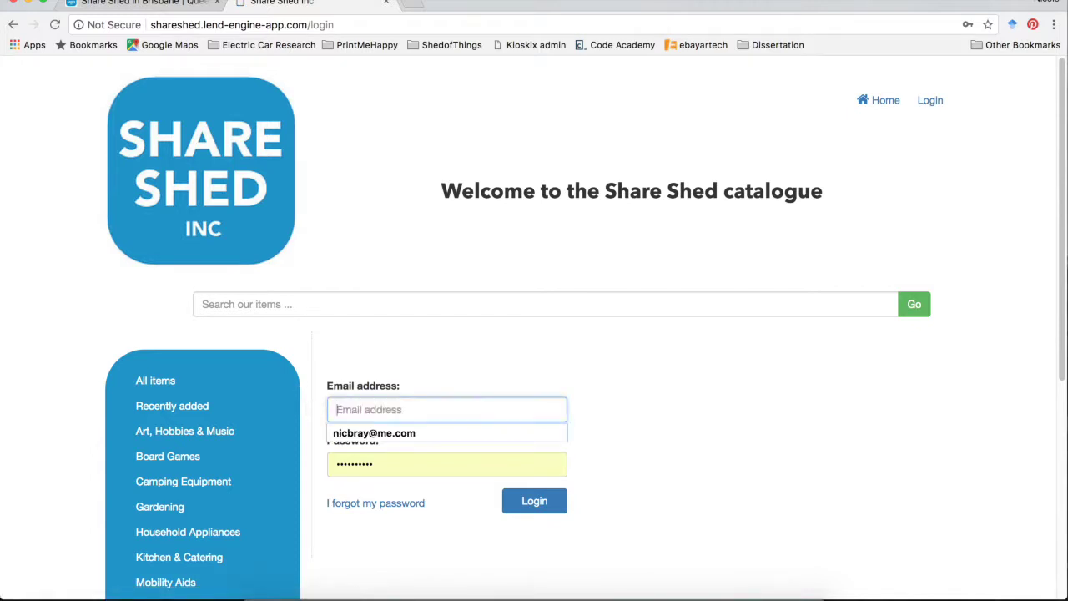
{"action": "type", "text": "candophoto"}
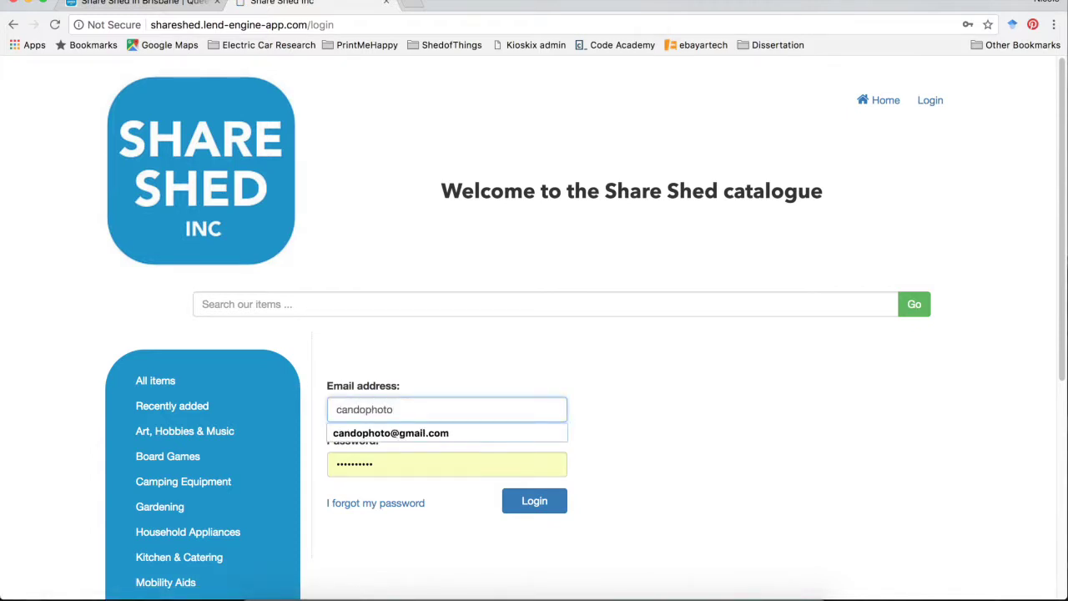
{"action": "key", "text": "Down"}
Enter the member's password, log in, and decline saving the password in Chrome.
{"action": "key", "text": "Right"}
{"action": "key", "text": "Tab"}
{"action": "key", "text": "BackSpace"}
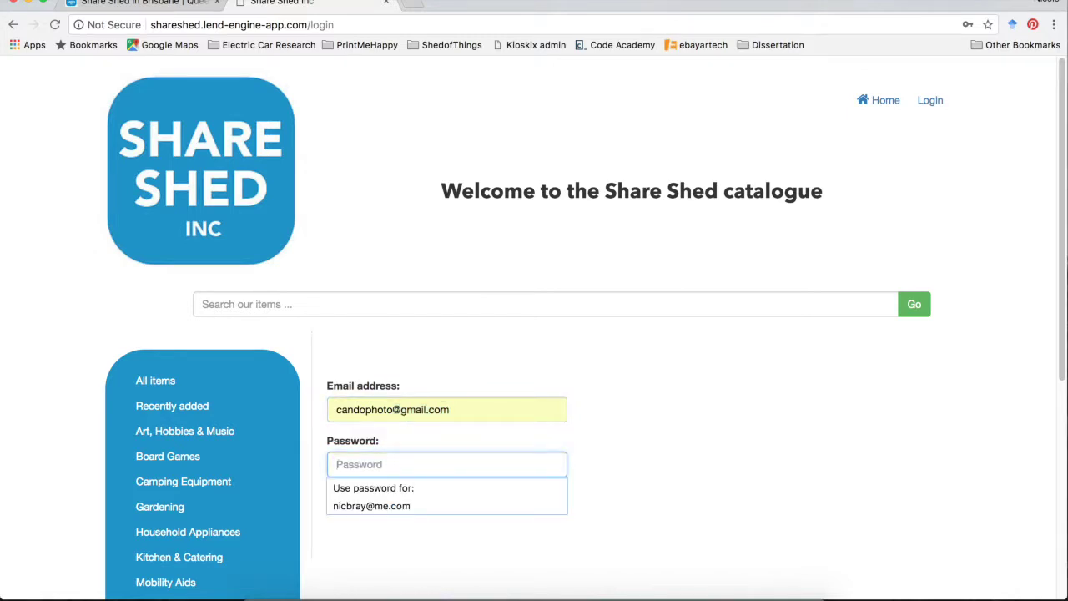
{"action": "type", "text": "•••"}
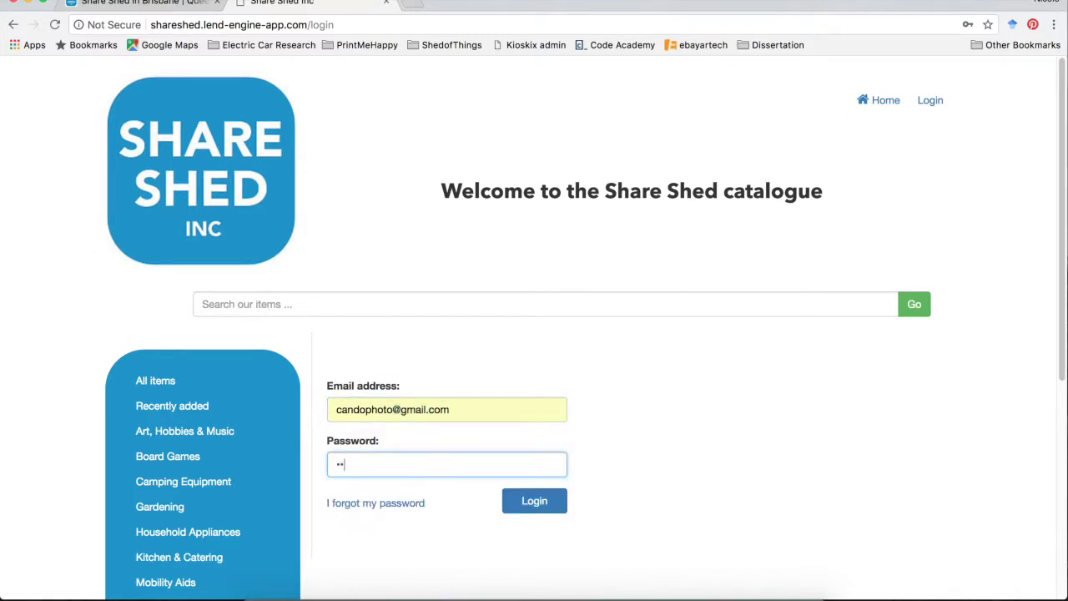
{"action": "type", "text": "••••••"}
{"action": "left_click", "coordinate": [524, 503]}
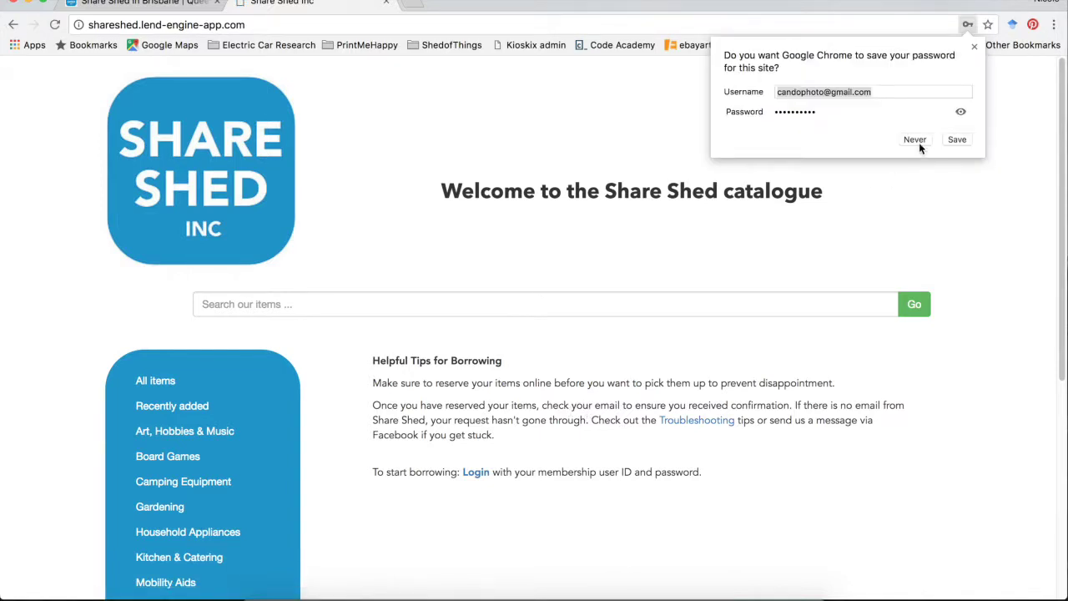
{"action": "left_click", "coordinate": [916, 140]}
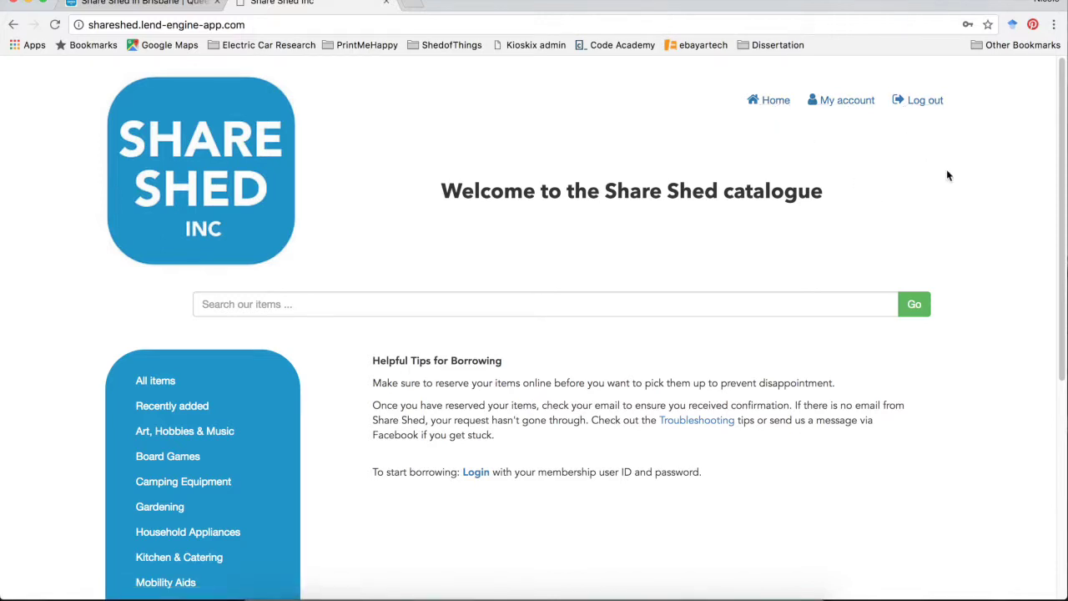
List All items and browse the grid past the 10 Games Super Set and 20m Extension Cord.
{"action": "scroll", "coordinate": [948, 175], "scroll_direction": "down", "scroll_amount": 1}
{"action": "scroll", "coordinate": [948, 175], "scroll_direction": "down", "scroll_amount": 3}
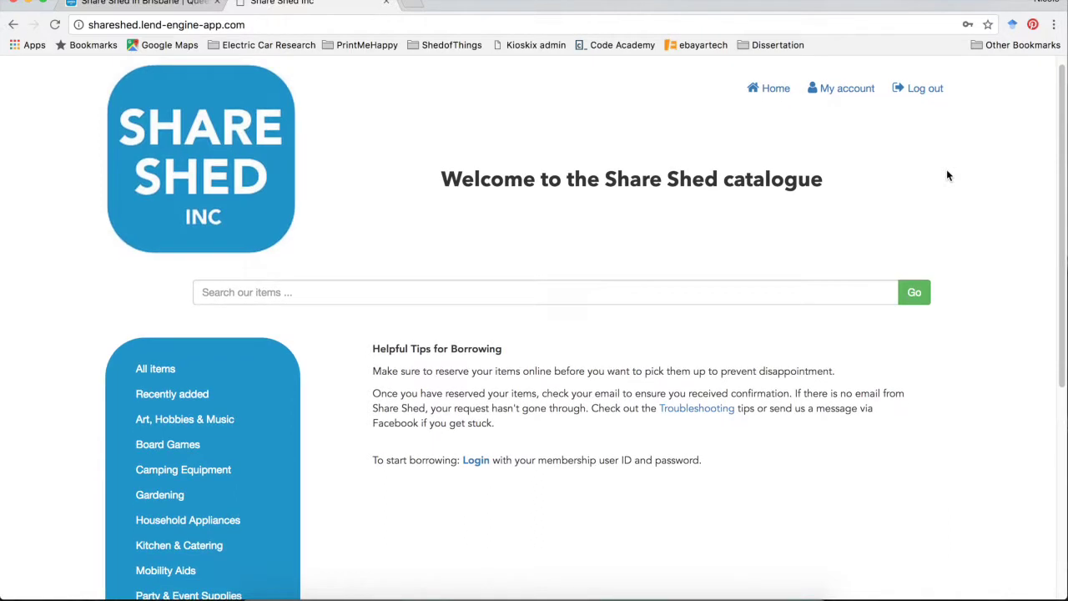
{"action": "scroll", "coordinate": [948, 176], "scroll_direction": "down", "scroll_amount": 4}
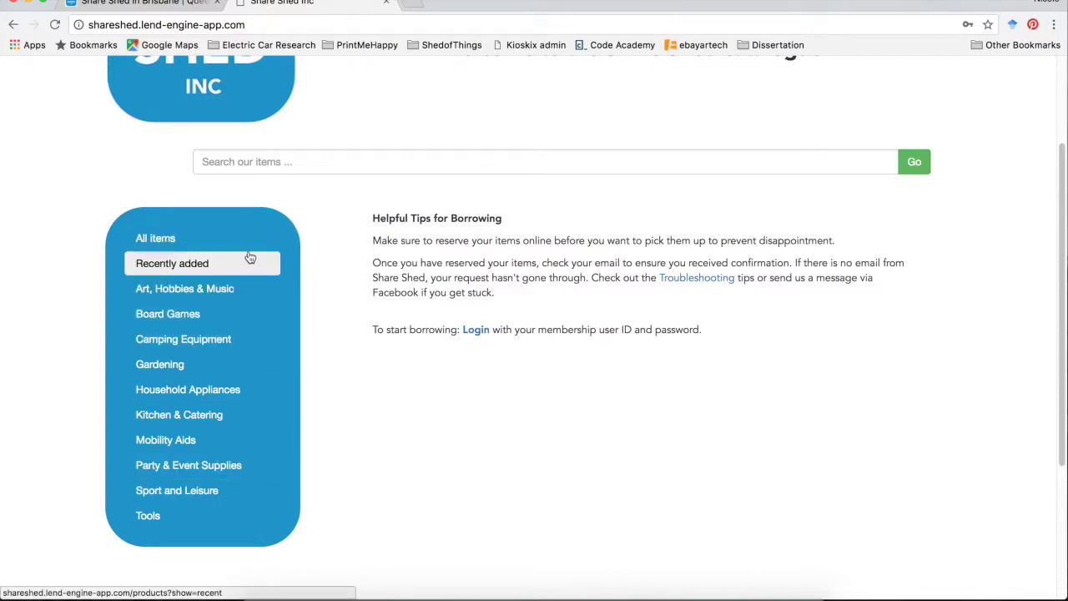
{"action": "left_click", "coordinate": [156, 240]}
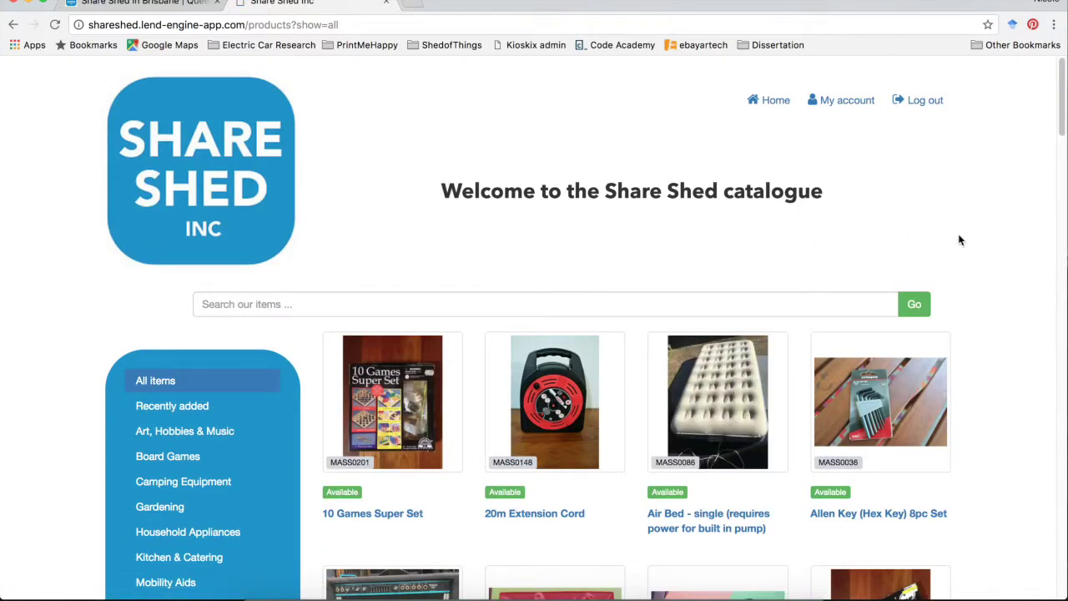
{"action": "scroll", "coordinate": [960, 240], "scroll_direction": "down", "scroll_amount": 1}
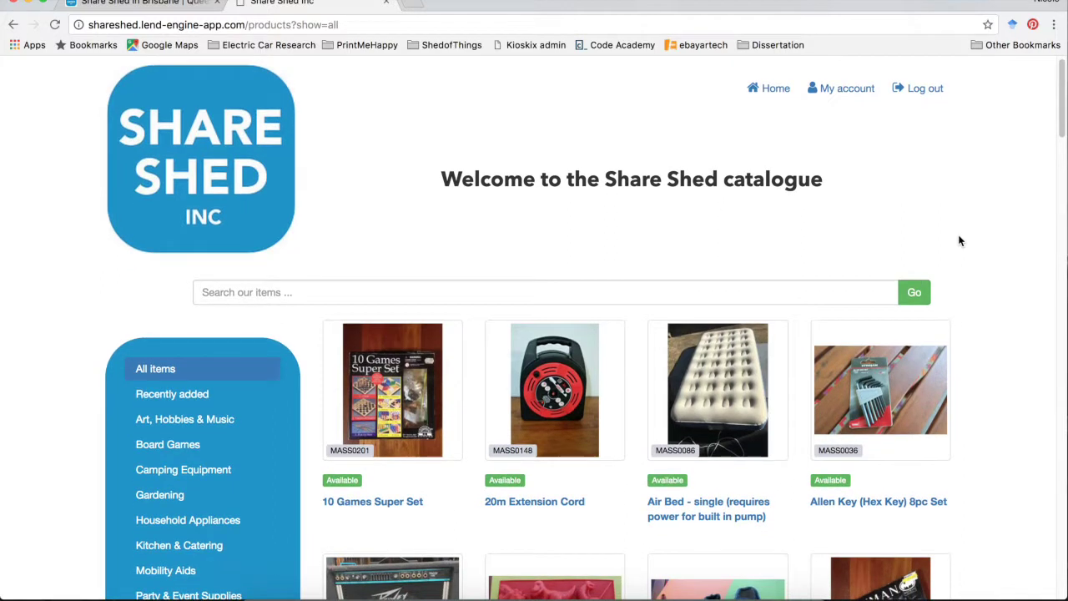
{"action": "scroll", "coordinate": [959, 241], "scroll_direction": "down", "scroll_amount": 3}
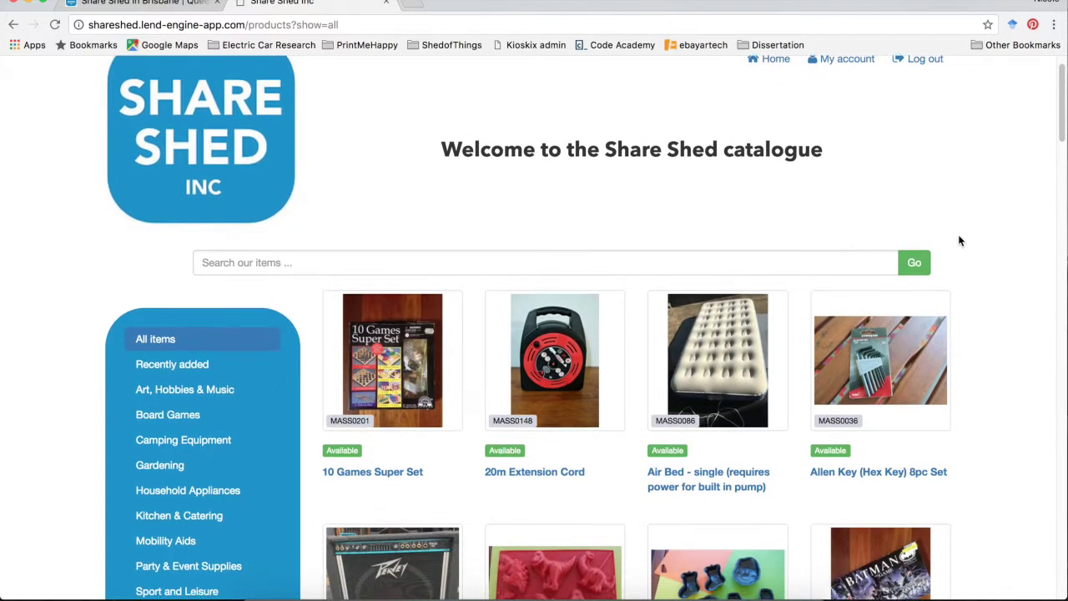
{"action": "scroll", "coordinate": [959, 241], "scroll_direction": "down", "scroll_amount": 3}
{"action": "scroll", "coordinate": [959, 240], "scroll_direction": "down", "scroll_amount": 4}
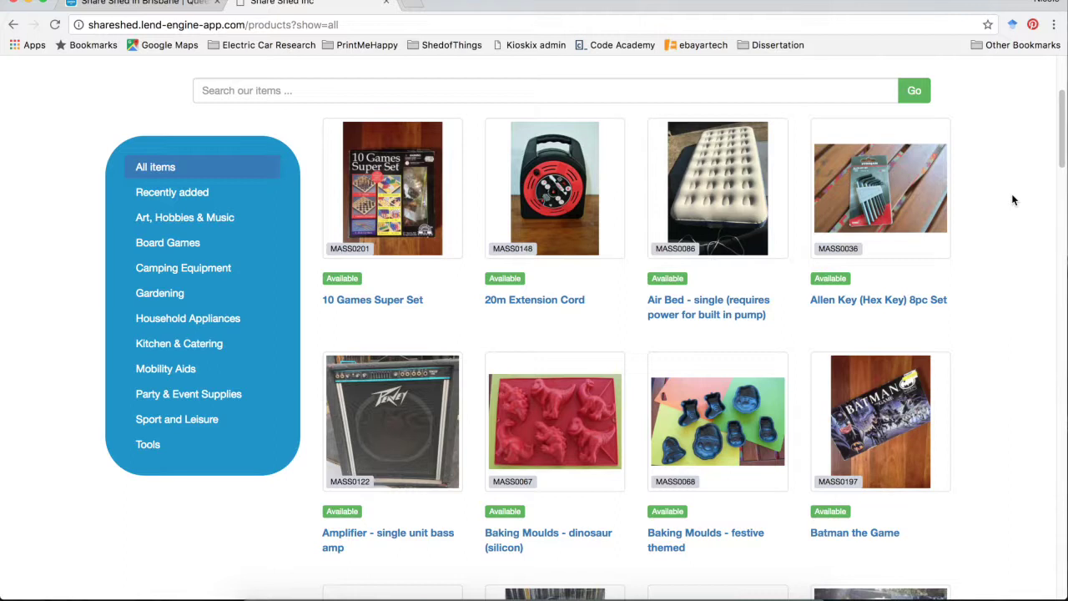
{"action": "scroll", "coordinate": [1012, 196], "scroll_direction": "down", "scroll_amount": 1}
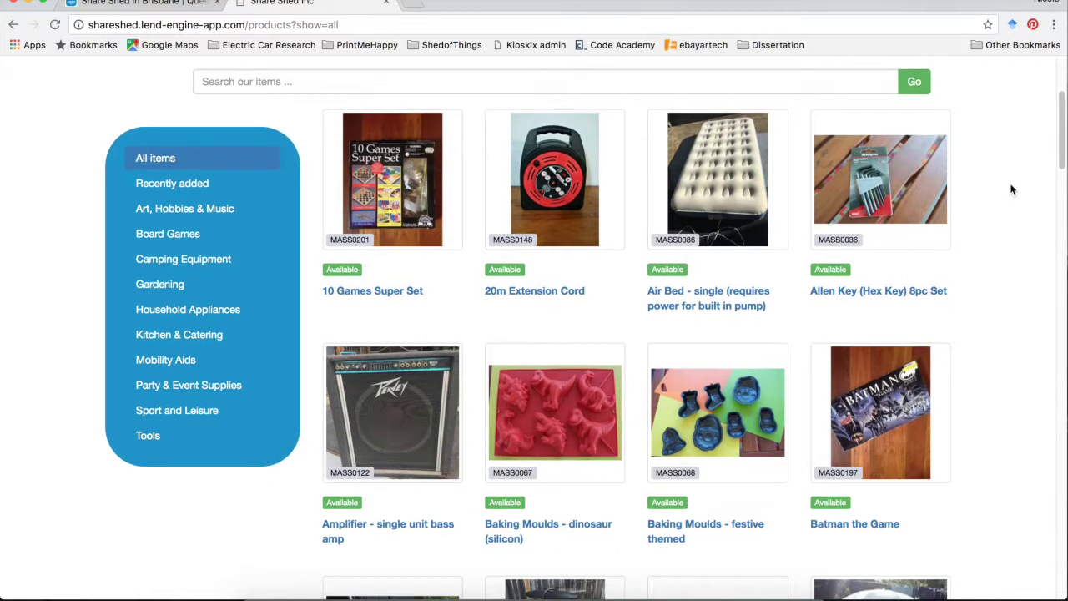
{"action": "scroll", "coordinate": [1012, 191], "scroll_direction": "down", "scroll_amount": 3}
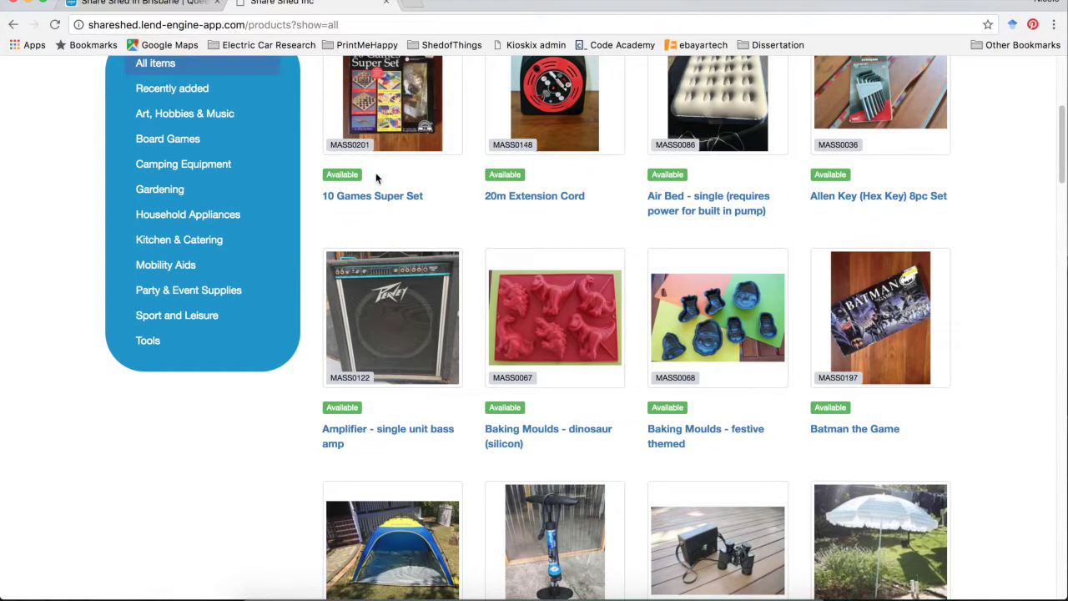
{"action": "scroll", "coordinate": [601, 183], "scroll_direction": "up", "scroll_amount": 2}
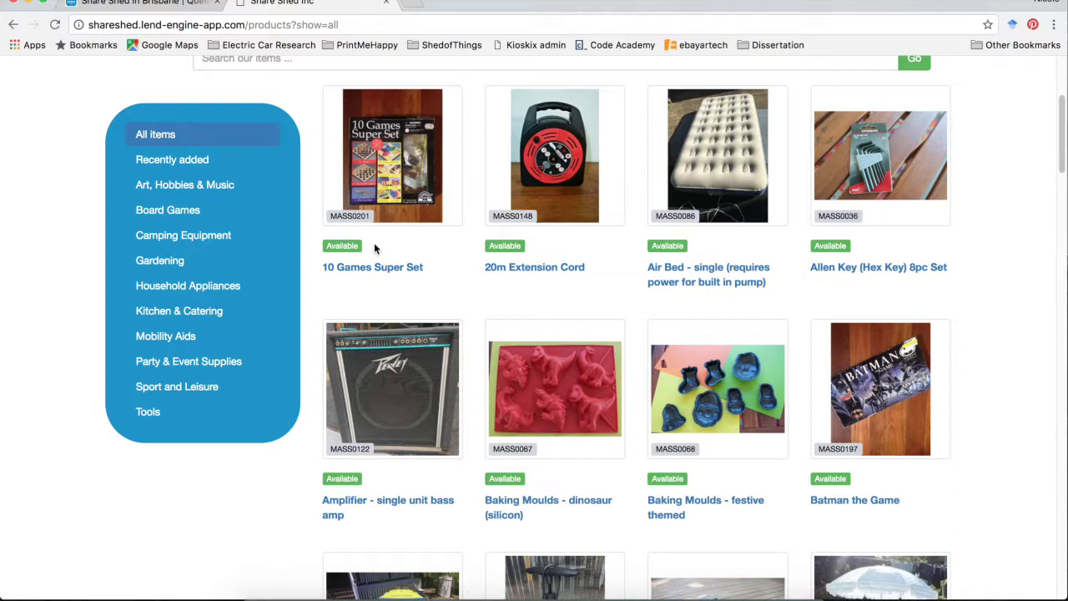
Open the 10 Games Super Set page and review its A$0.00 7-day terms and January 2018 calendar.
{"action": "left_click", "coordinate": [414, 267]}
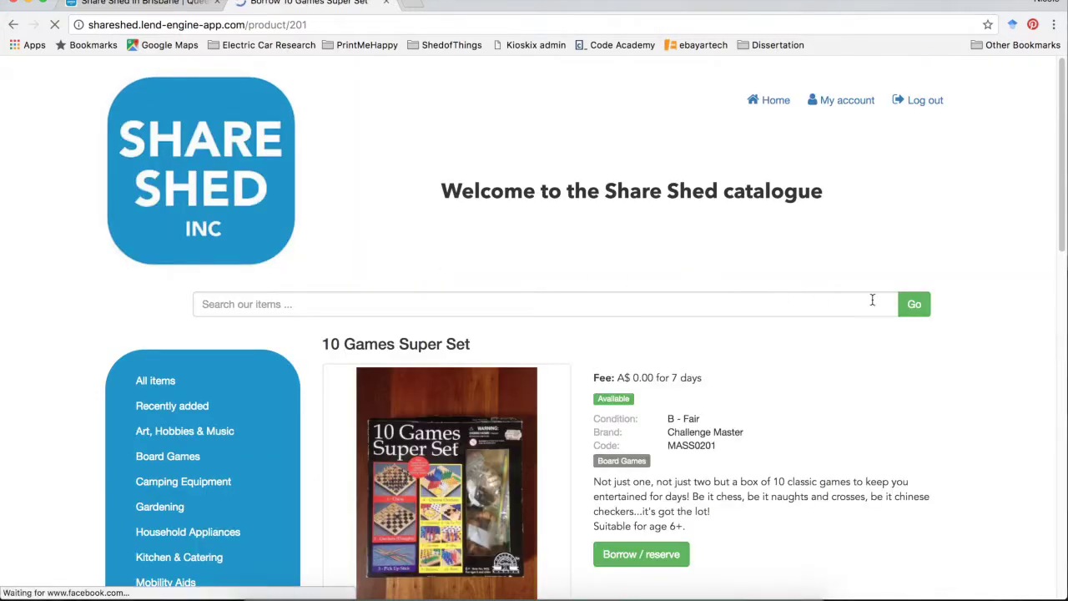
{"action": "scroll", "coordinate": [960, 284], "scroll_direction": "down", "scroll_amount": 2}
{"action": "scroll", "coordinate": [961, 284], "scroll_direction": "down", "scroll_amount": 3}
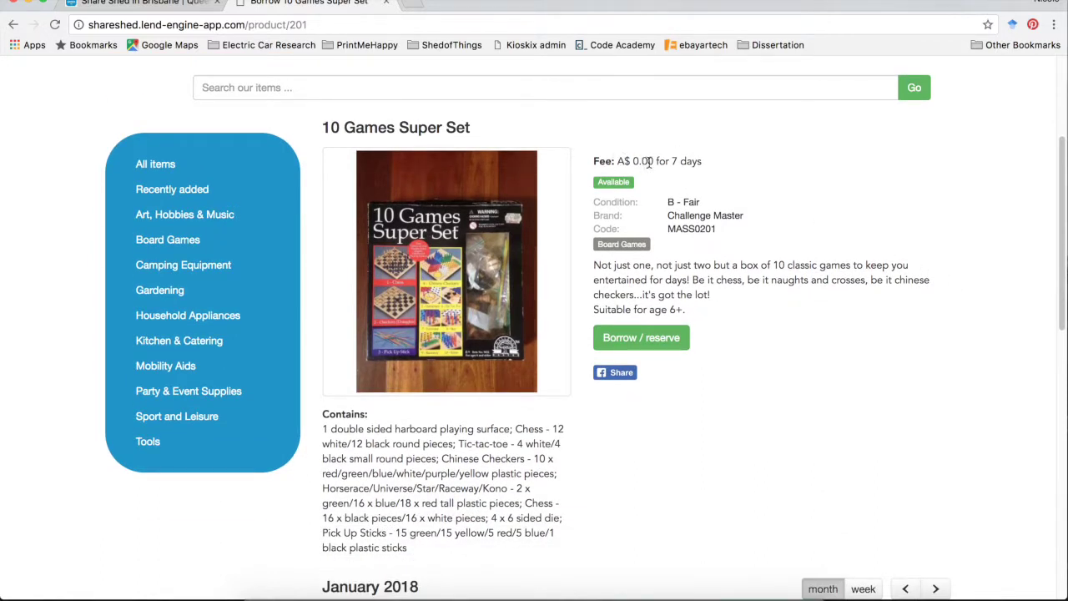
{"action": "scroll", "coordinate": [775, 179], "scroll_direction": "down", "scroll_amount": 1}
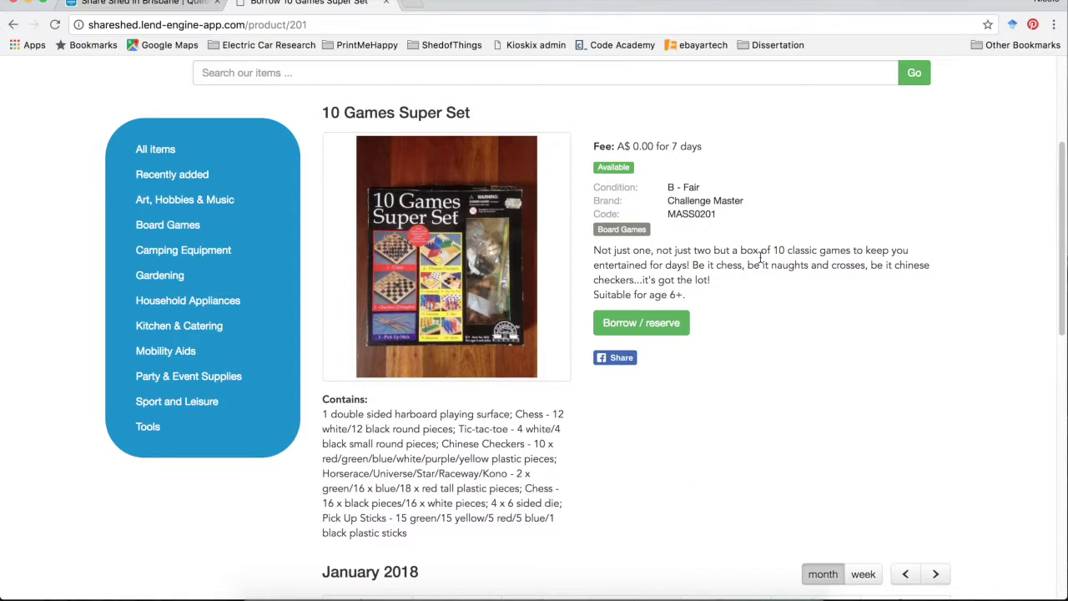
{"action": "scroll", "coordinate": [810, 269], "scroll_direction": "down", "scroll_amount": 1}
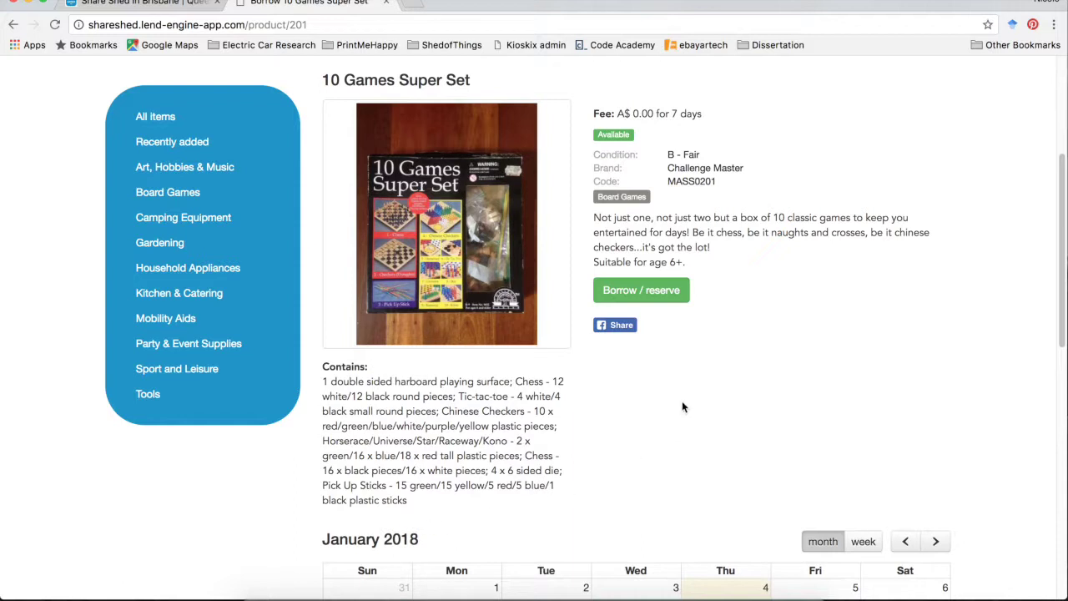
{"action": "scroll", "coordinate": [762, 305], "scroll_direction": "down", "scroll_amount": 1}
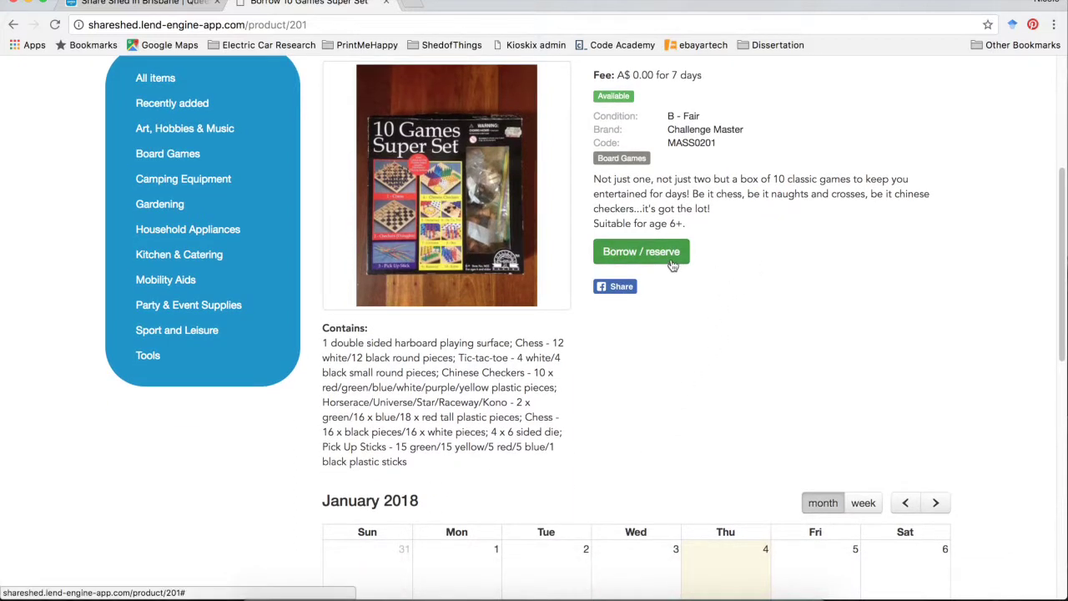
{"action": "scroll", "coordinate": [916, 276], "scroll_direction": "down", "scroll_amount": 4}
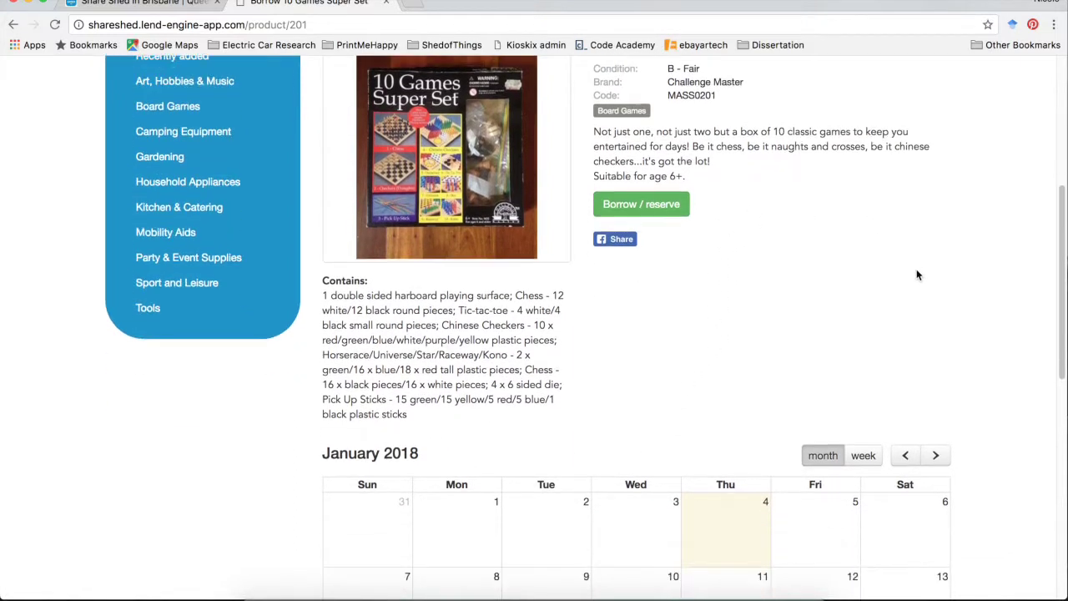
{"action": "scroll", "coordinate": [912, 269], "scroll_direction": "down", "scroll_amount": 4}
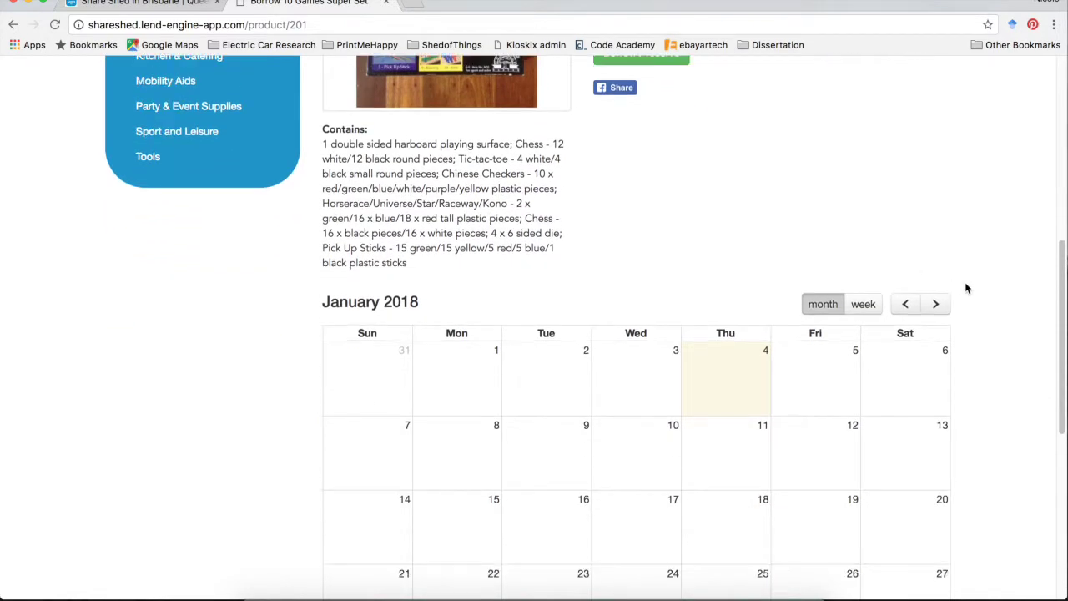
{"action": "scroll", "coordinate": [987, 291], "scroll_direction": "down", "scroll_amount": 2}
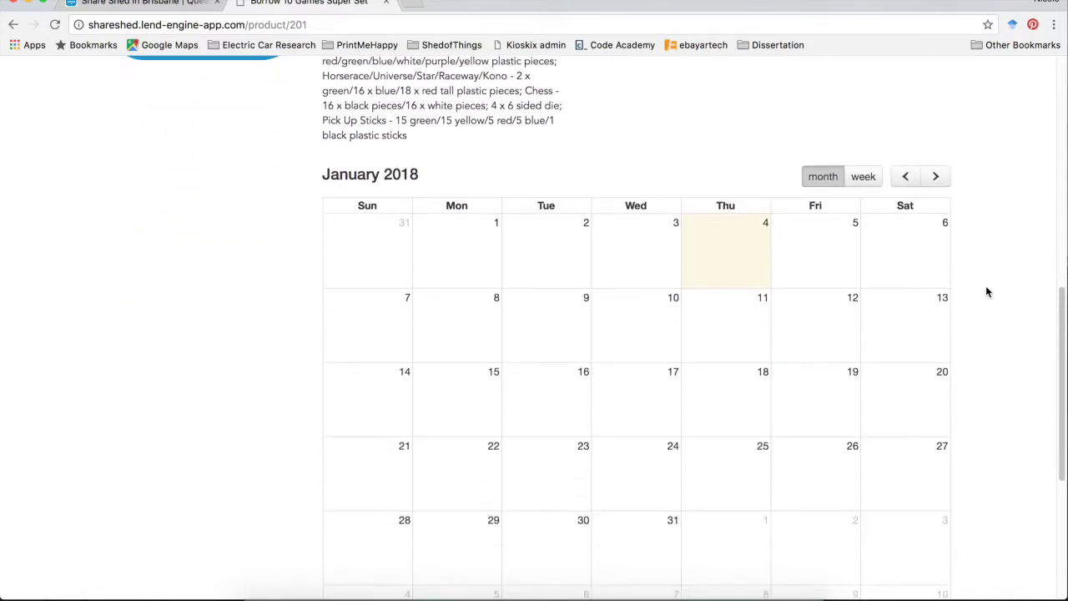
{"action": "scroll", "coordinate": [988, 291], "scroll_direction": "down", "scroll_amount": 1}
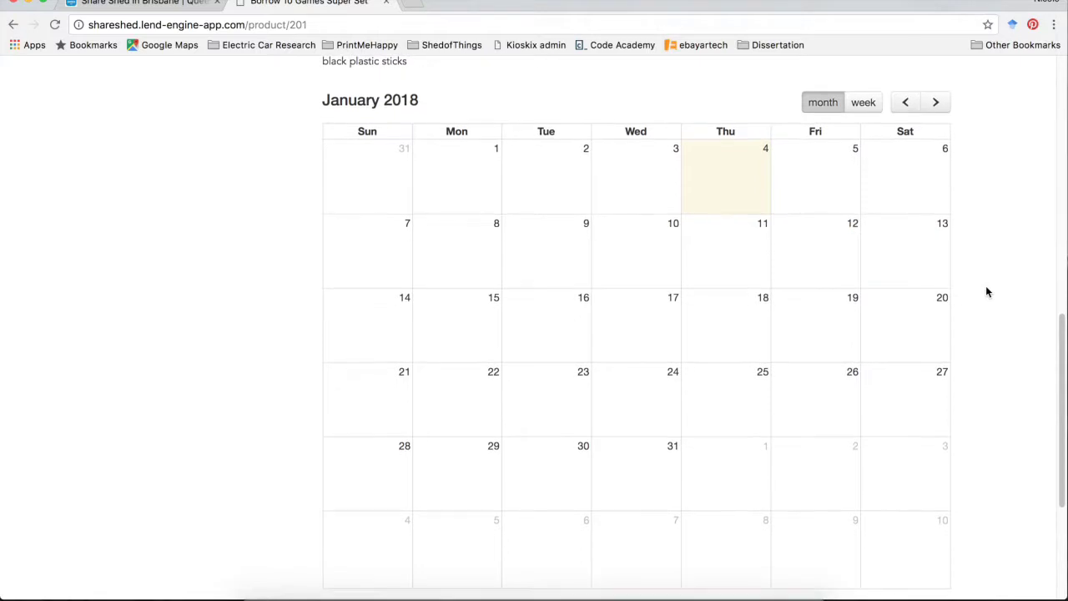
{"action": "scroll", "coordinate": [987, 291], "scroll_direction": "down", "scroll_amount": 1}
{"action": "scroll", "coordinate": [987, 291], "scroll_direction": "down", "scroll_amount": 2}
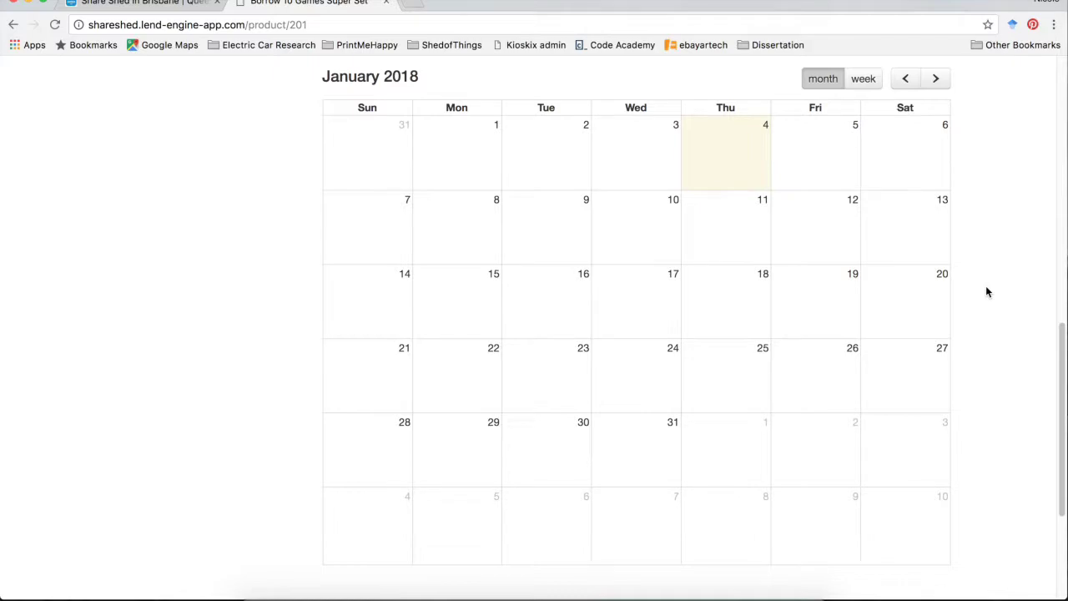
{"action": "scroll", "coordinate": [987, 291], "scroll_direction": "up", "scroll_amount": 10}
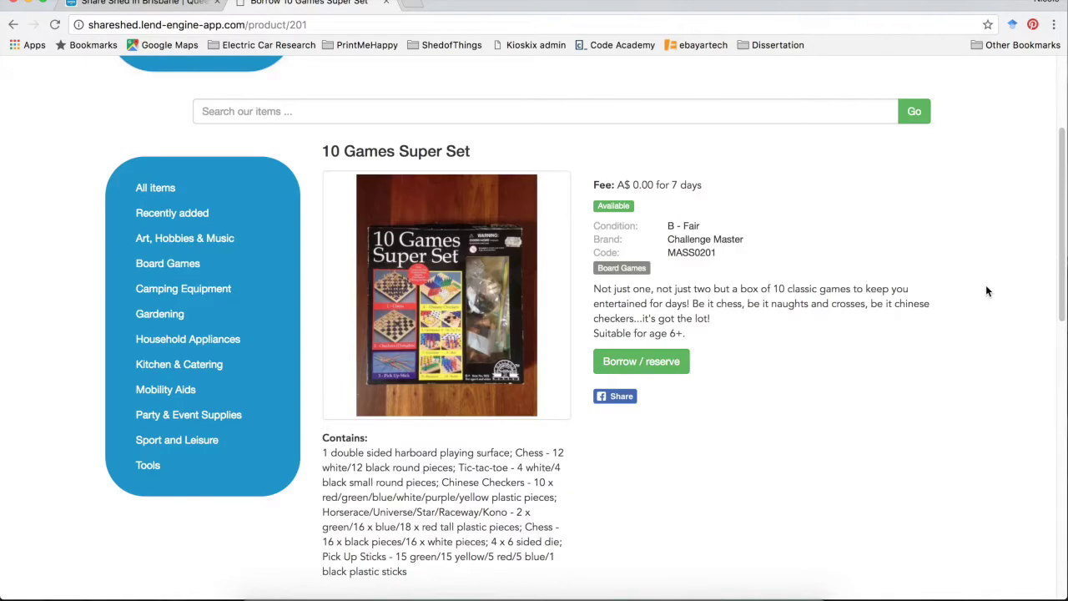
{"action": "scroll", "coordinate": [986, 285], "scroll_direction": "up", "scroll_amount": 2}
Return to All items and open the Bike Pump's product page.
{"action": "left_click", "coordinate": [210, 311]}
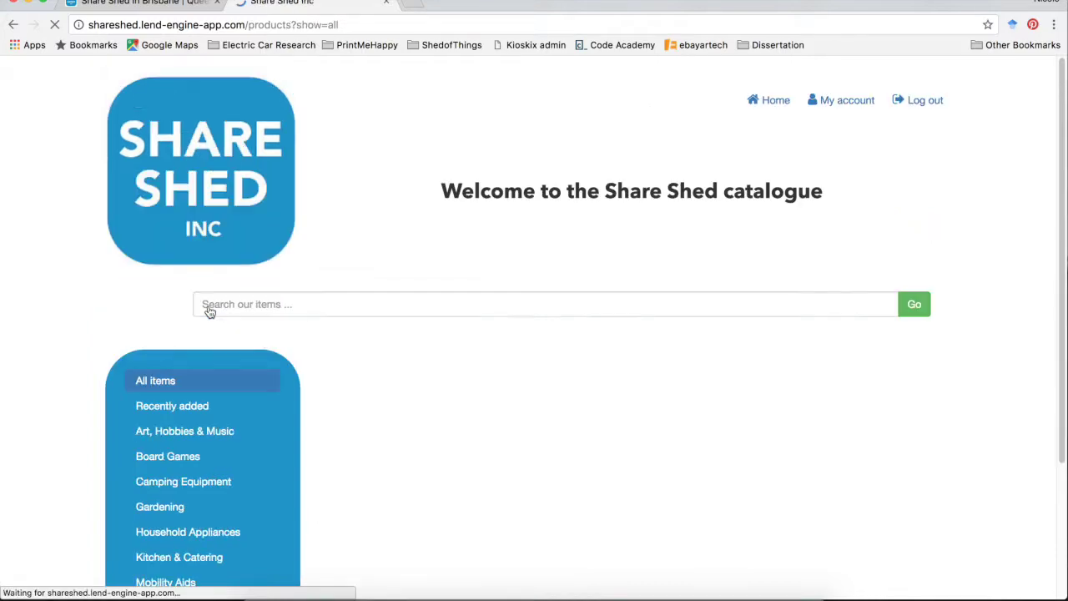
{"action": "scroll", "coordinate": [794, 303], "scroll_direction": "down", "scroll_amount": 4}
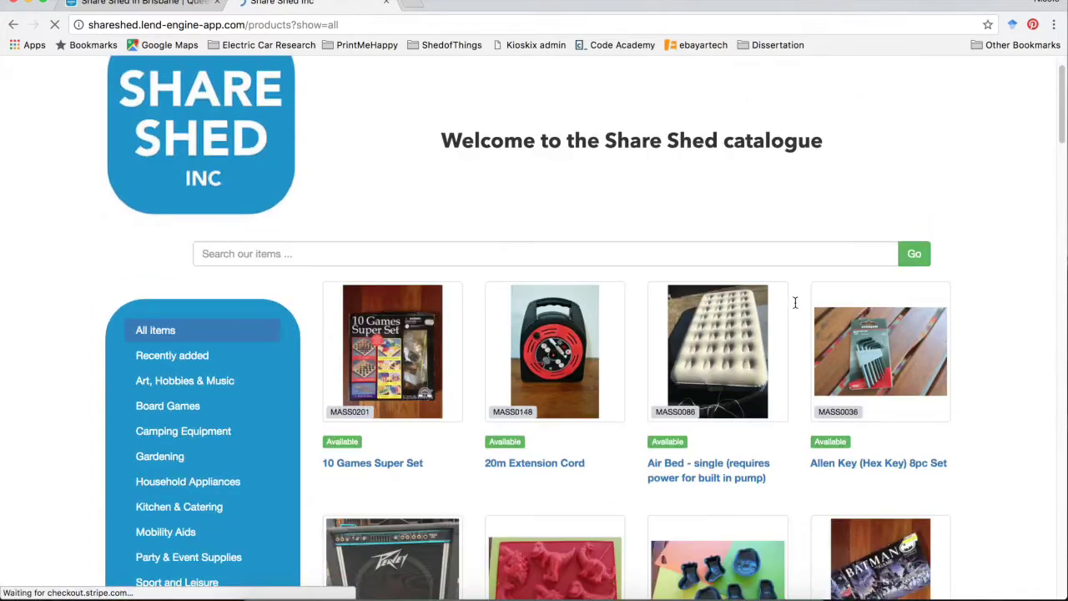
{"action": "scroll", "coordinate": [794, 307], "scroll_direction": "down", "scroll_amount": 3}
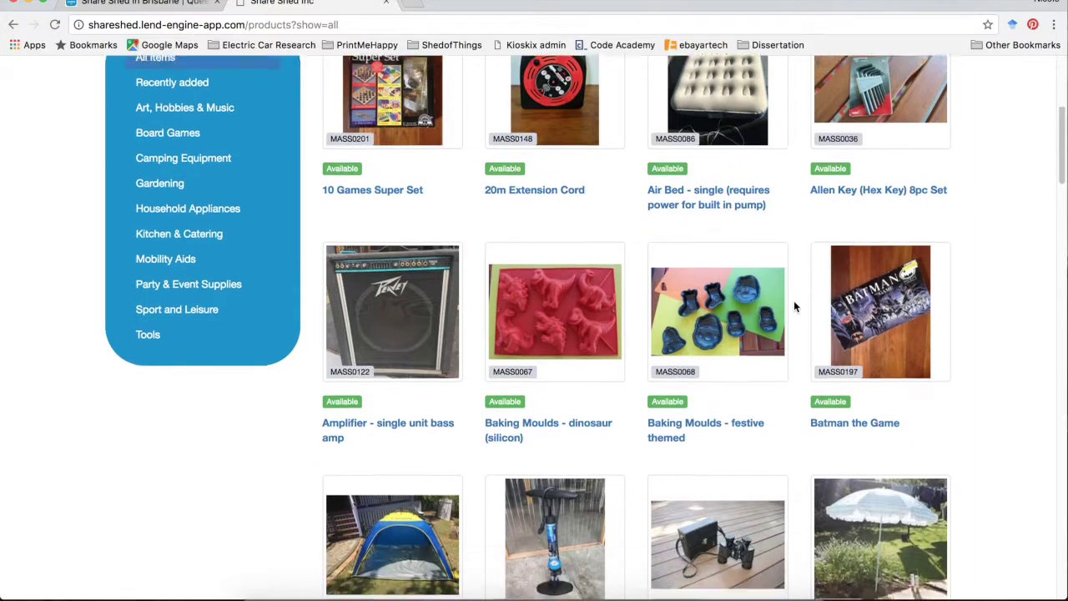
{"action": "scroll", "coordinate": [794, 307], "scroll_direction": "down", "scroll_amount": 2}
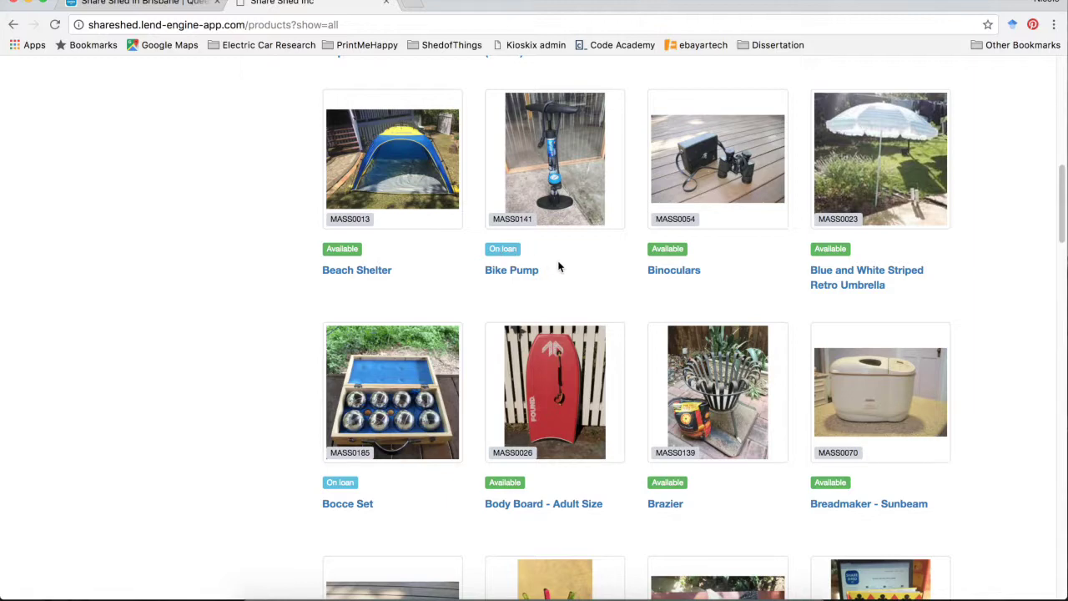
{"action": "left_click", "coordinate": [522, 275]}
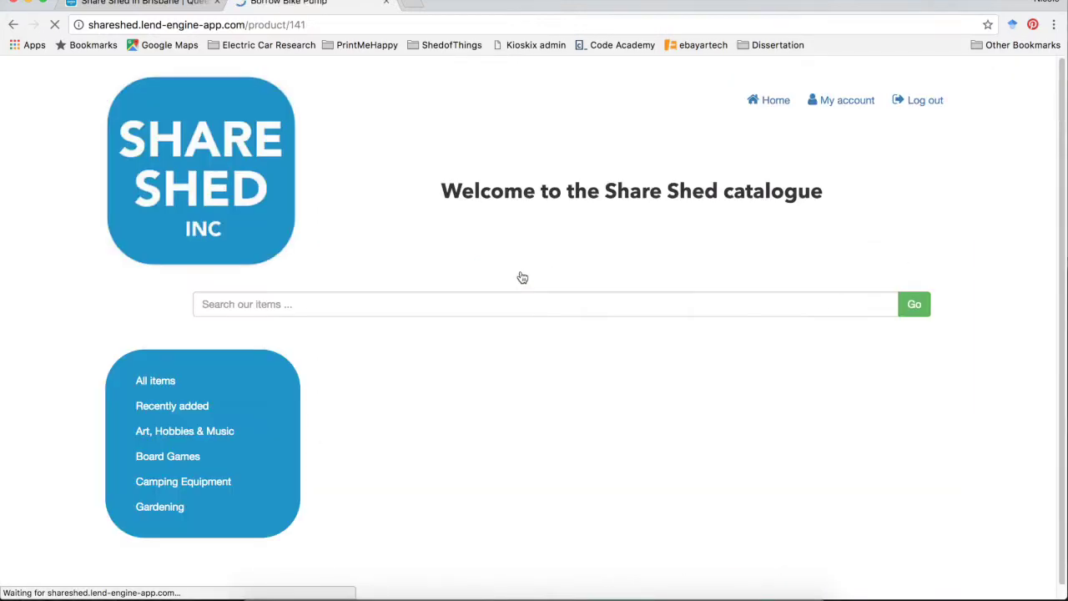
Check the Bike Pump's loan through 5 January 2018 on its calendar, dismissing the own-bookings alert.
{"action": "scroll", "coordinate": [727, 305], "scroll_direction": "down", "scroll_amount": 2}
{"action": "scroll", "coordinate": [728, 309], "scroll_direction": "down", "scroll_amount": 5}
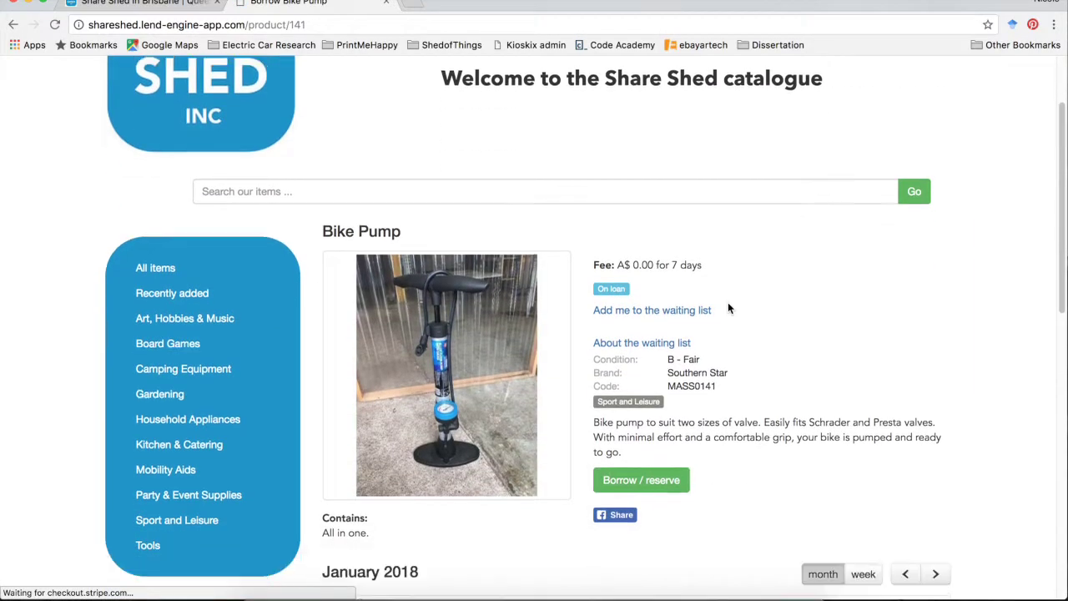
{"action": "scroll", "coordinate": [727, 309], "scroll_direction": "down", "scroll_amount": 2}
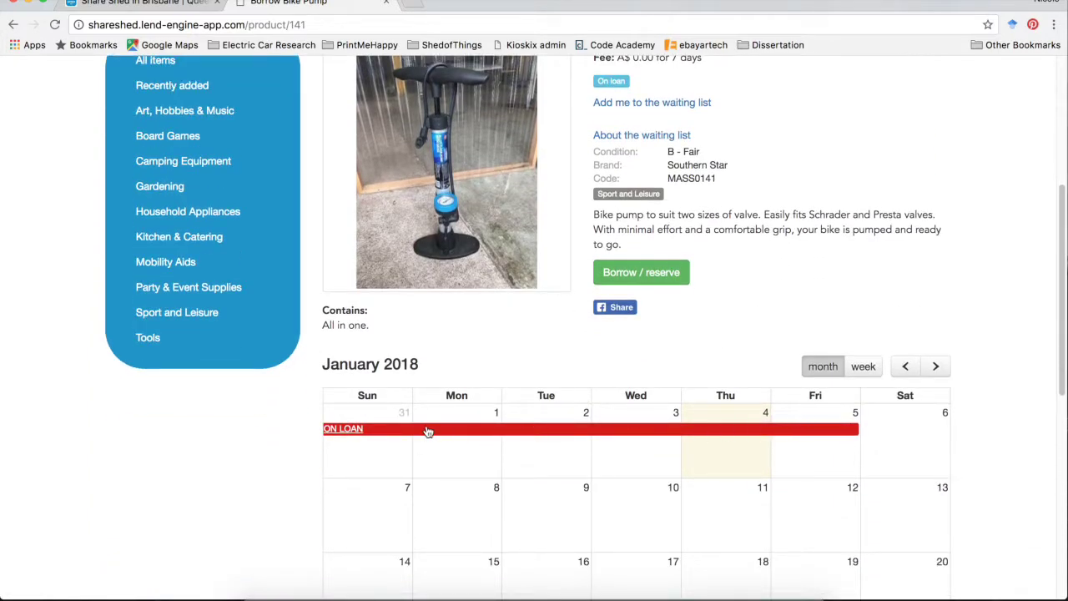
{"action": "left_click", "coordinate": [351, 429]}
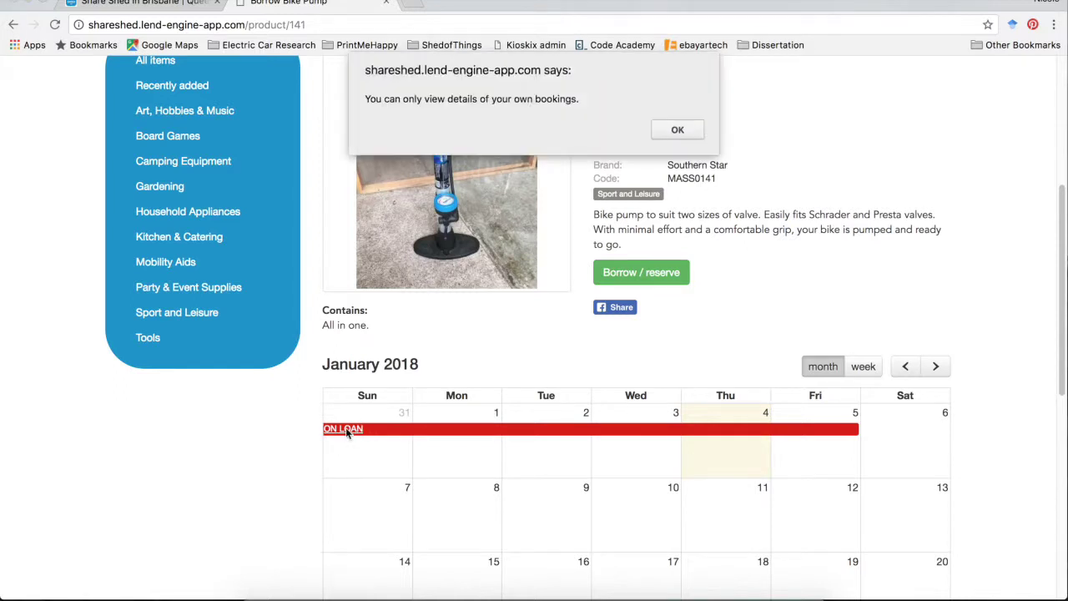
{"action": "left_click", "coordinate": [677, 131]}
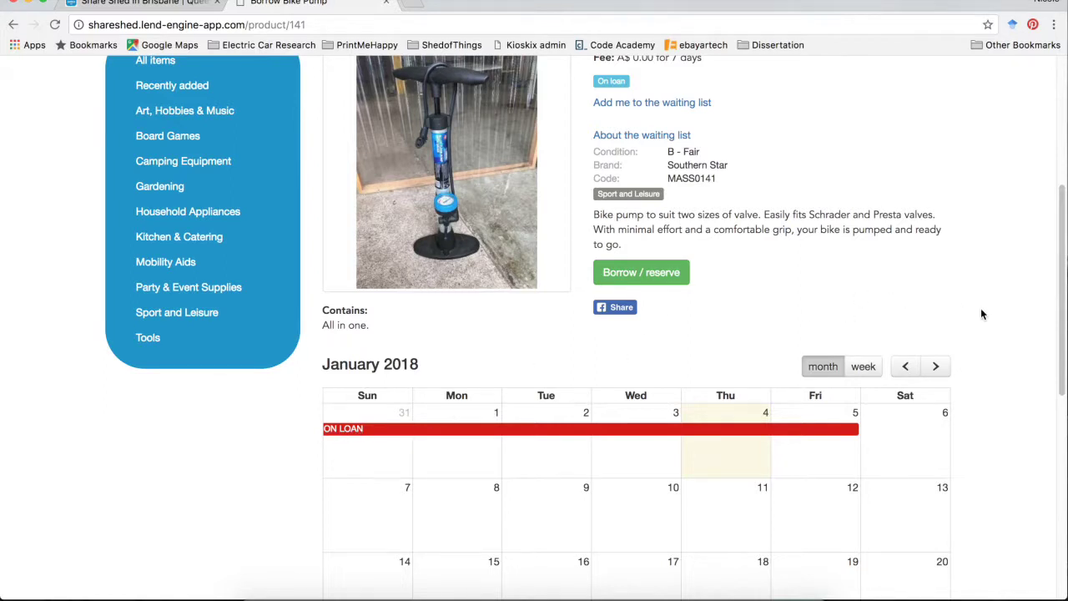
{"action": "scroll", "coordinate": [981, 314], "scroll_direction": "up", "scroll_amount": 3}
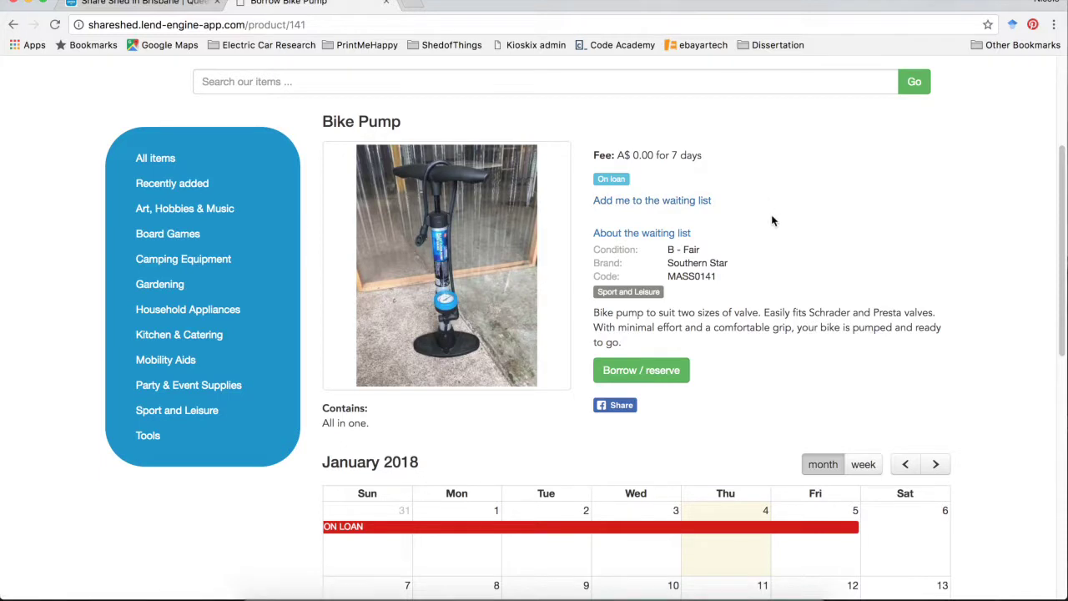
Reopen All items and scroll down to the not-available Cluedo Detective Board Game.
{"action": "left_click", "coordinate": [186, 159]}
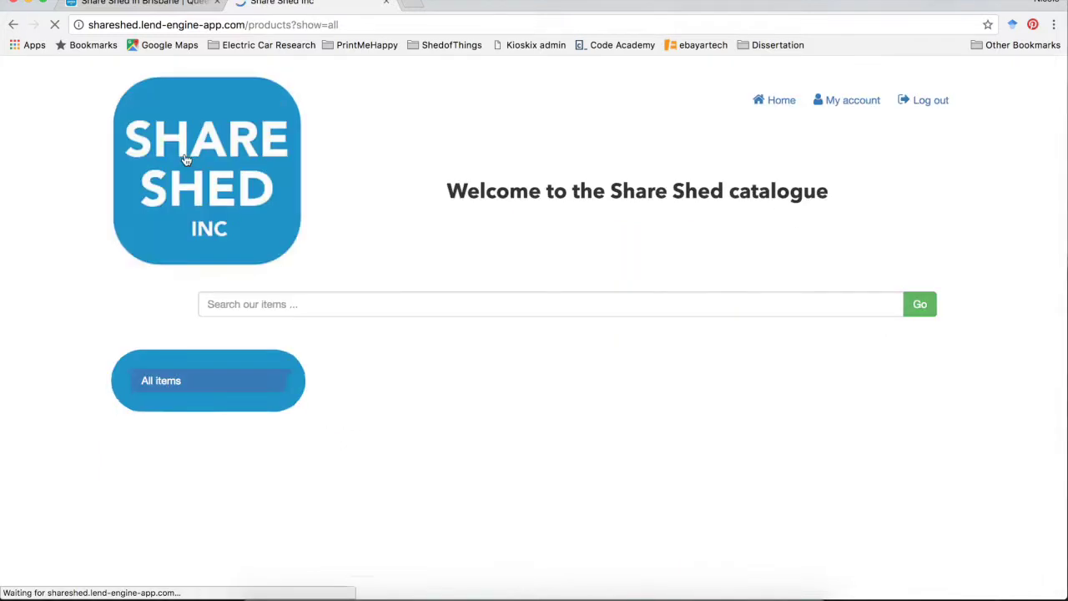
{"action": "scroll", "coordinate": [754, 226], "scroll_direction": "down", "scroll_amount": 7}
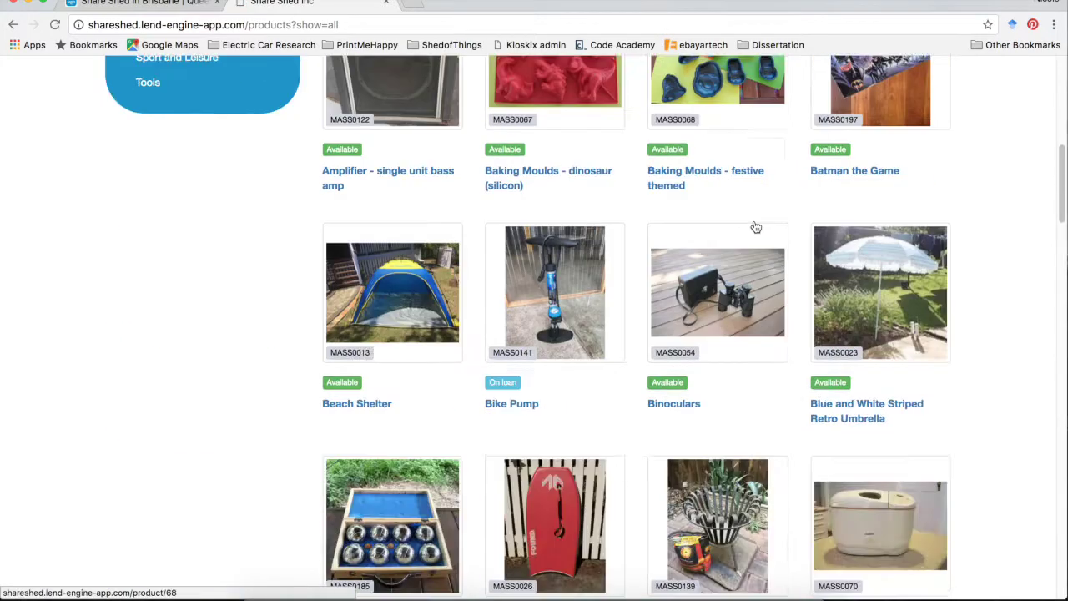
{"action": "scroll", "coordinate": [755, 226], "scroll_direction": "down", "scroll_amount": 2}
{"action": "scroll", "coordinate": [754, 226], "scroll_direction": "down", "scroll_amount": 4}
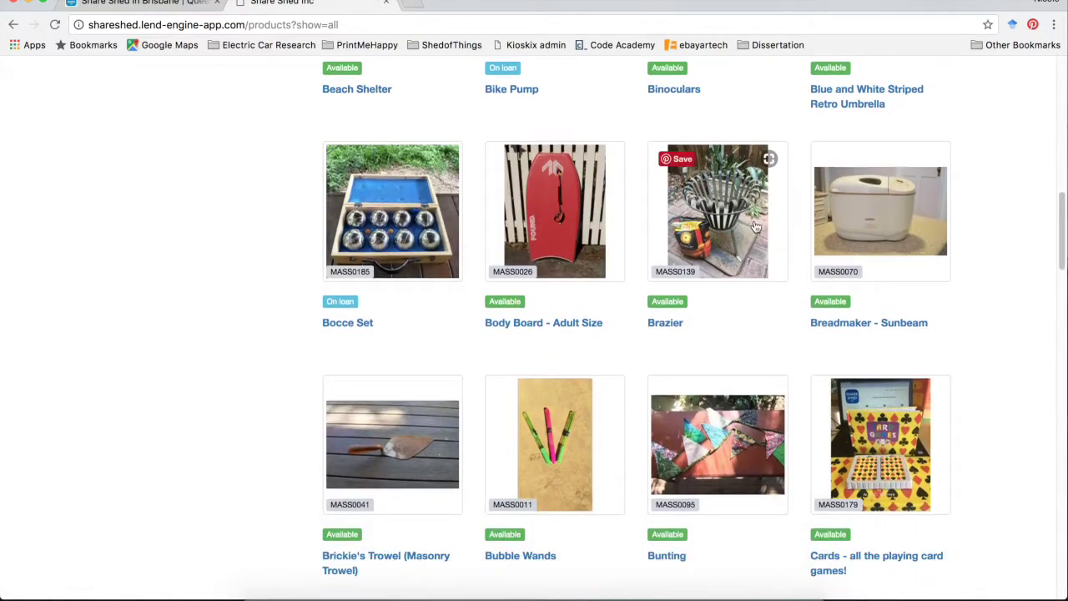
{"action": "scroll", "coordinate": [754, 226], "scroll_direction": "down", "scroll_amount": 5}
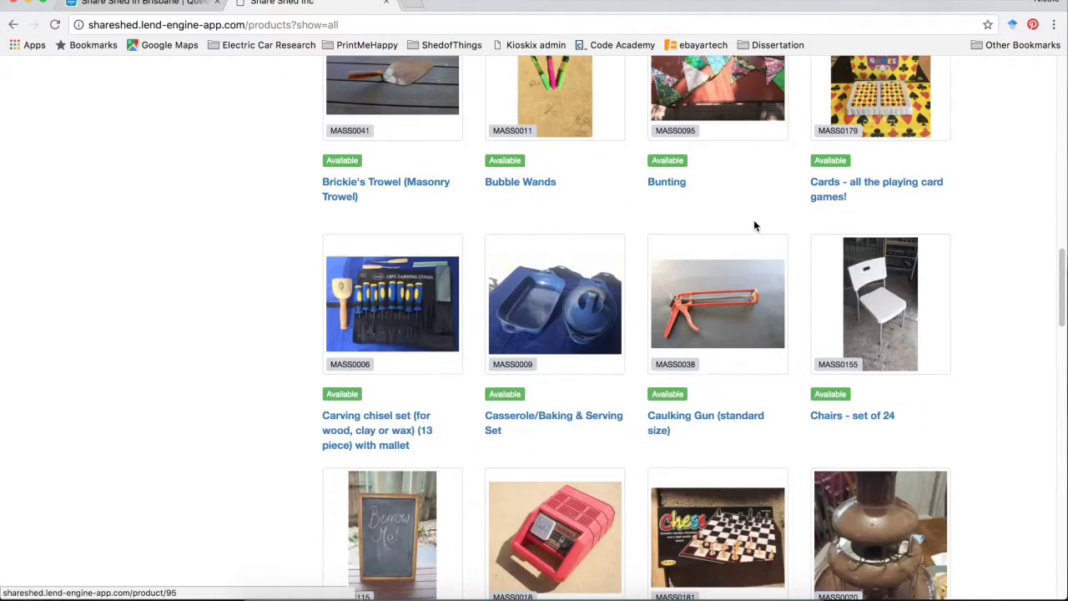
{"action": "scroll", "coordinate": [754, 225], "scroll_direction": "down", "scroll_amount": 3}
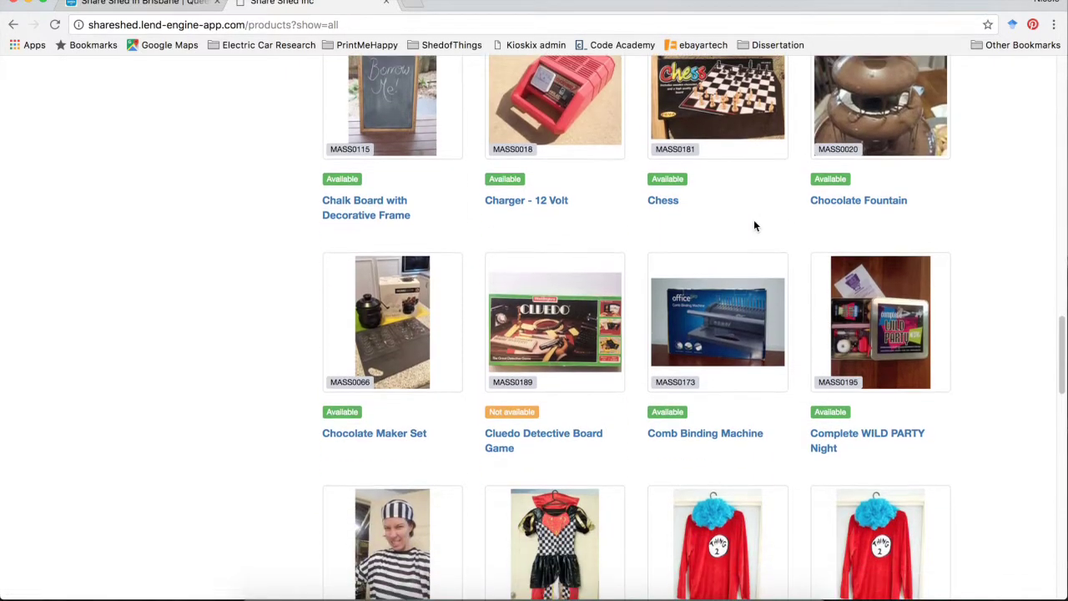
{"action": "scroll", "coordinate": [753, 226], "scroll_direction": "down", "scroll_amount": 2}
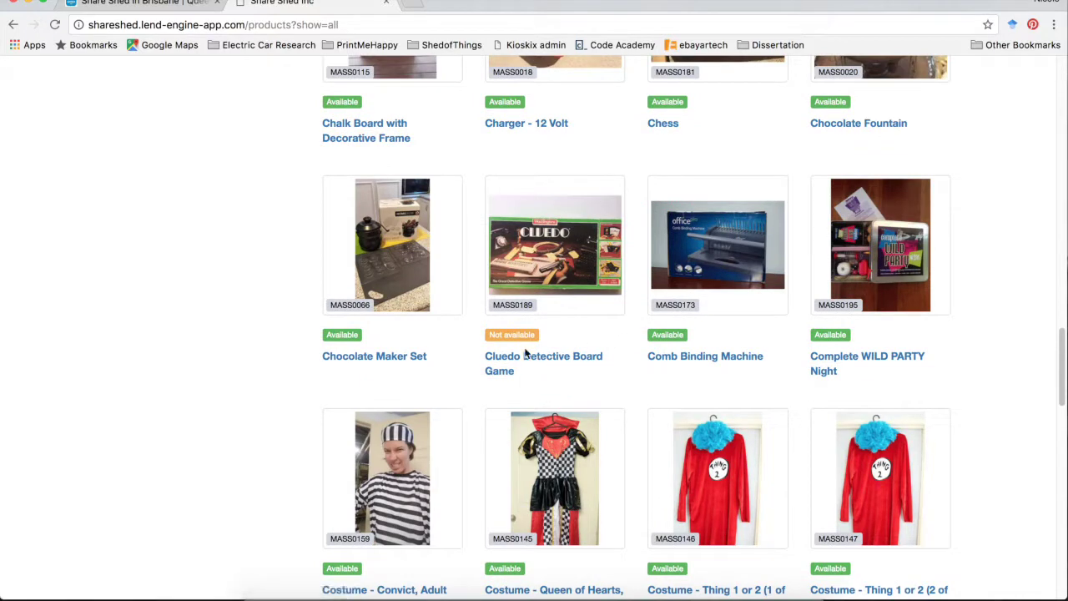
Review the Cluedo Detective Board Game's Contains list, status and January 2018 calendar, then return to All items.
{"action": "left_click", "coordinate": [580, 357]}
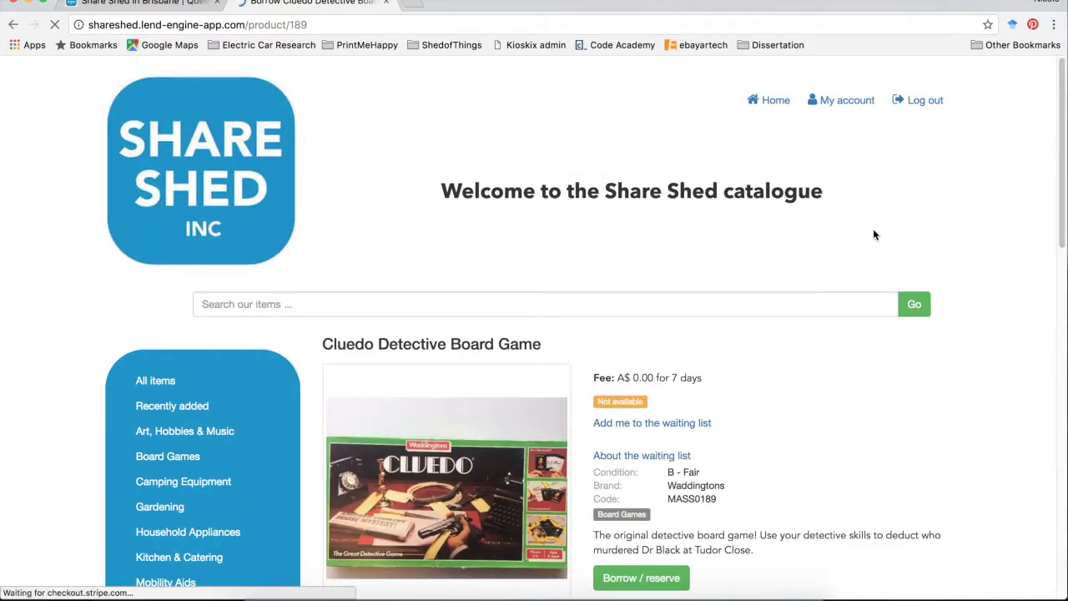
{"action": "scroll", "coordinate": [873, 234], "scroll_direction": "down", "scroll_amount": 3}
{"action": "scroll", "coordinate": [873, 233], "scroll_direction": "down", "scroll_amount": 3}
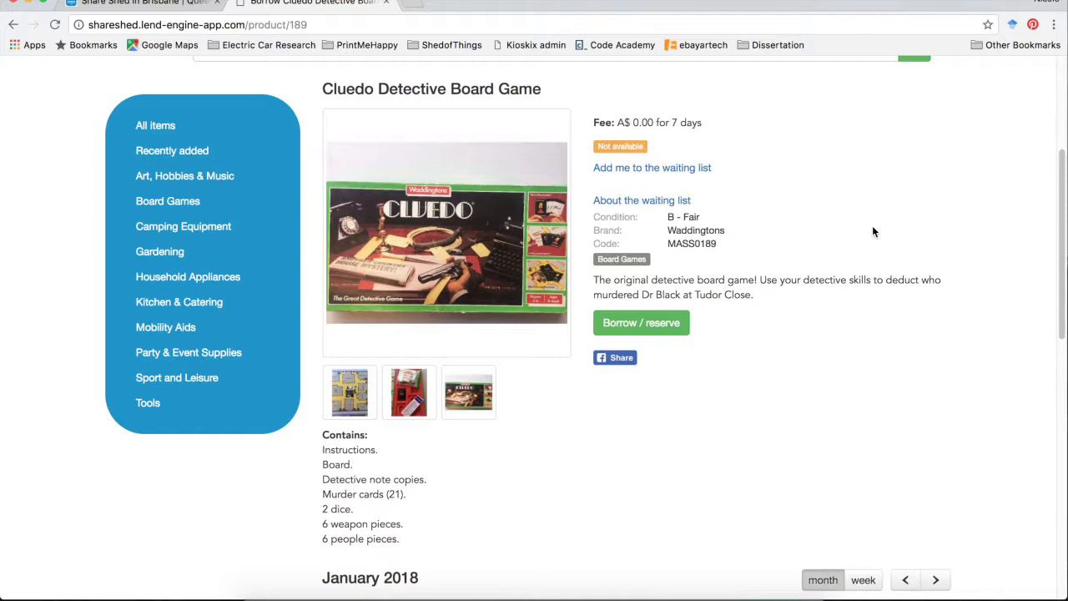
{"action": "scroll", "coordinate": [961, 211], "scroll_direction": "down", "scroll_amount": 1}
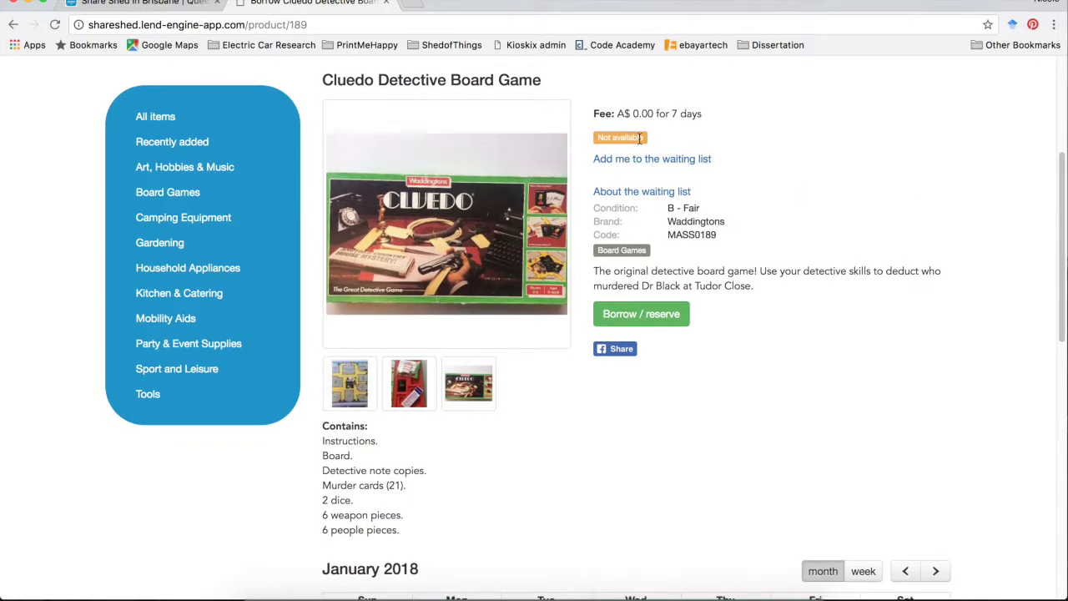
{"action": "scroll", "coordinate": [918, 175], "scroll_direction": "down", "scroll_amount": 5}
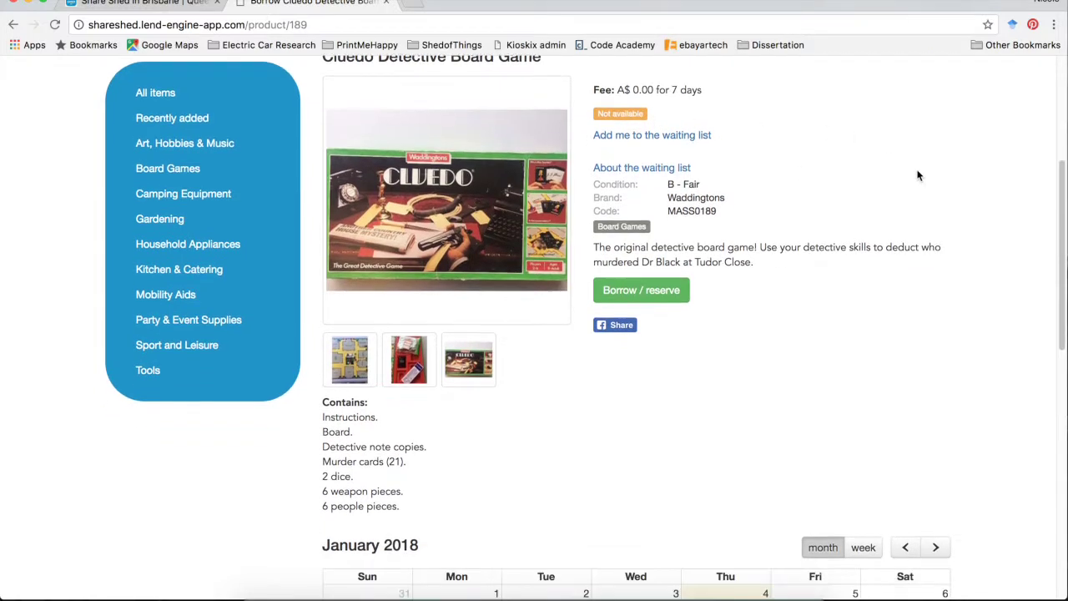
{"action": "scroll", "coordinate": [918, 175], "scroll_direction": "down", "scroll_amount": 2}
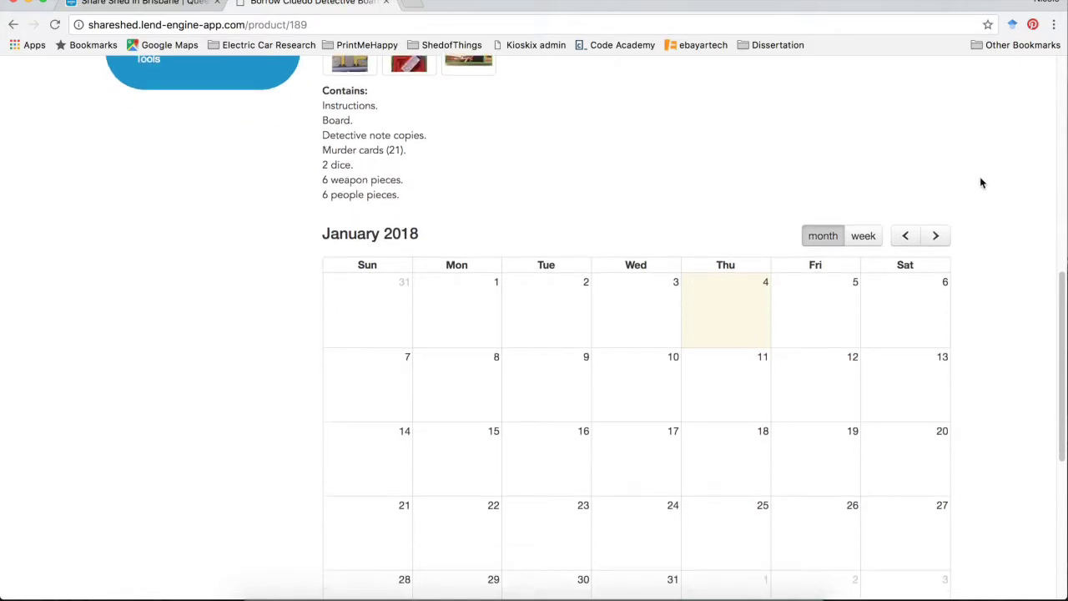
{"action": "scroll", "coordinate": [993, 184], "scroll_direction": "up", "scroll_amount": 5}
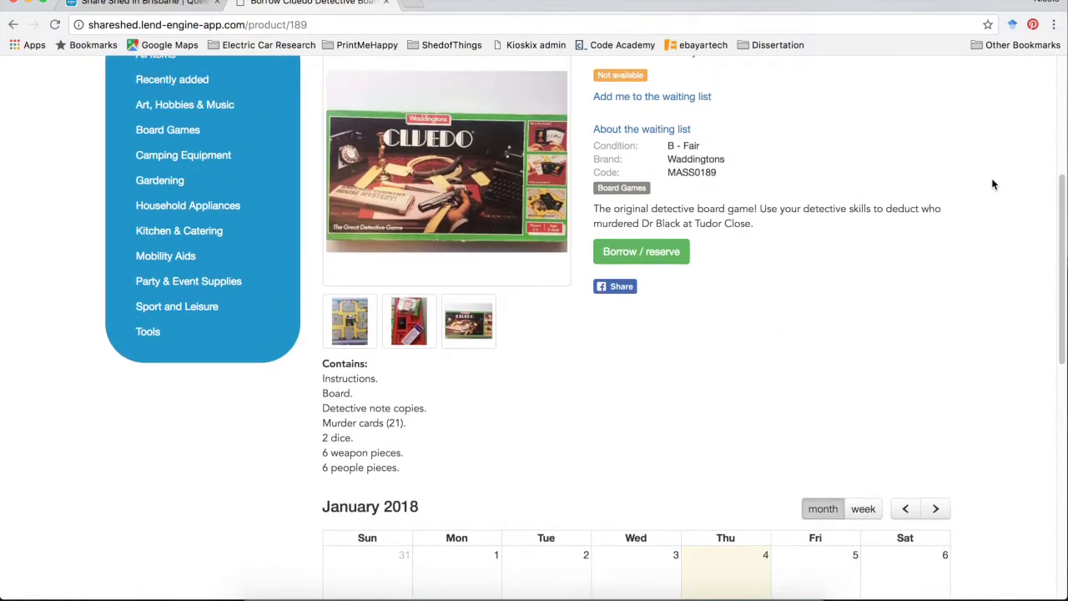
{"action": "scroll", "coordinate": [993, 184], "scroll_direction": "up", "scroll_amount": 2}
{"action": "scroll", "coordinate": [992, 184], "scroll_direction": "down", "scroll_amount": 1}
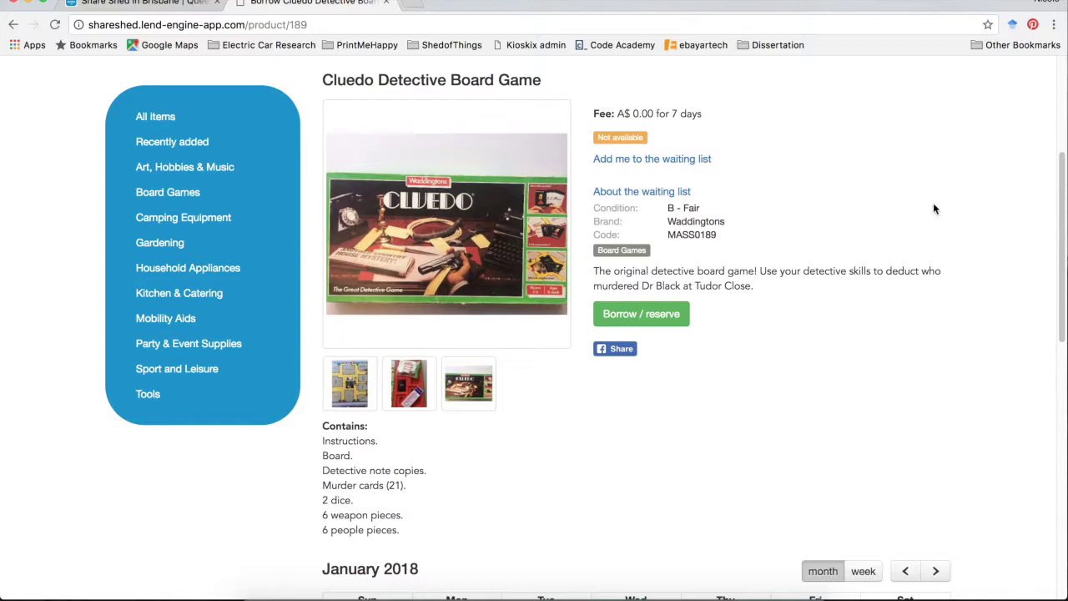
{"action": "scroll", "coordinate": [933, 203], "scroll_direction": "down", "scroll_amount": 2}
{"action": "scroll", "coordinate": [890, 294], "scroll_direction": "up", "scroll_amount": 2}
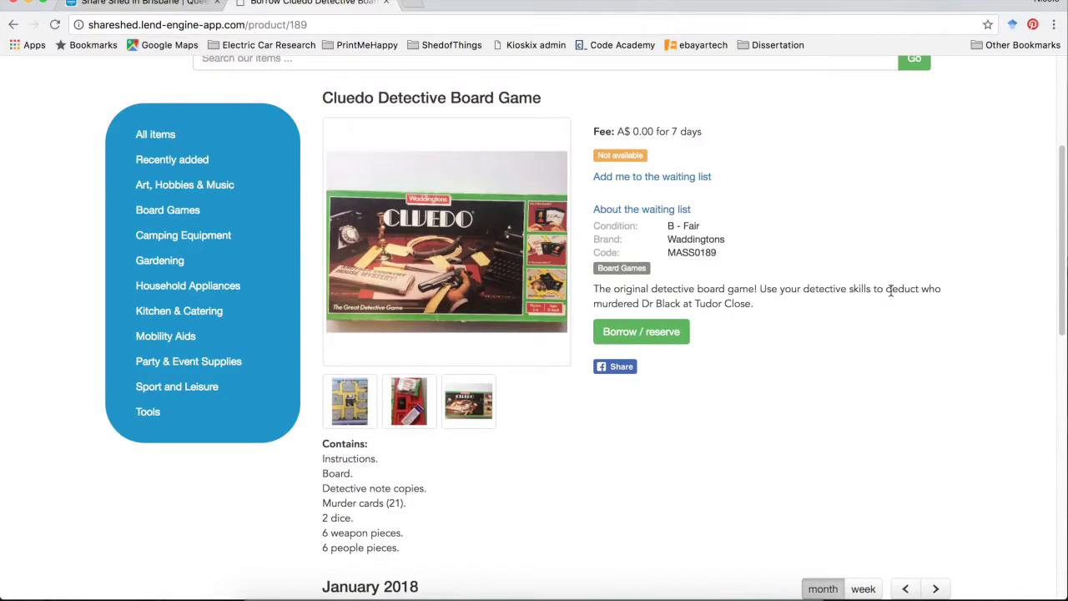
{"action": "scroll", "coordinate": [878, 290], "scroll_direction": "down", "scroll_amount": 1}
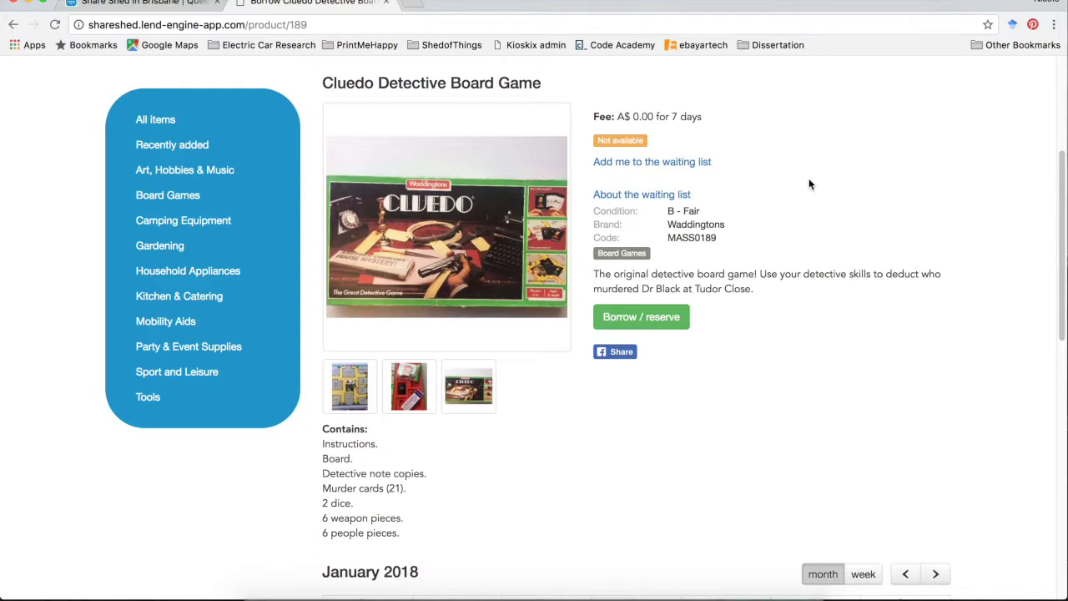
{"action": "left_click", "coordinate": [164, 129]}
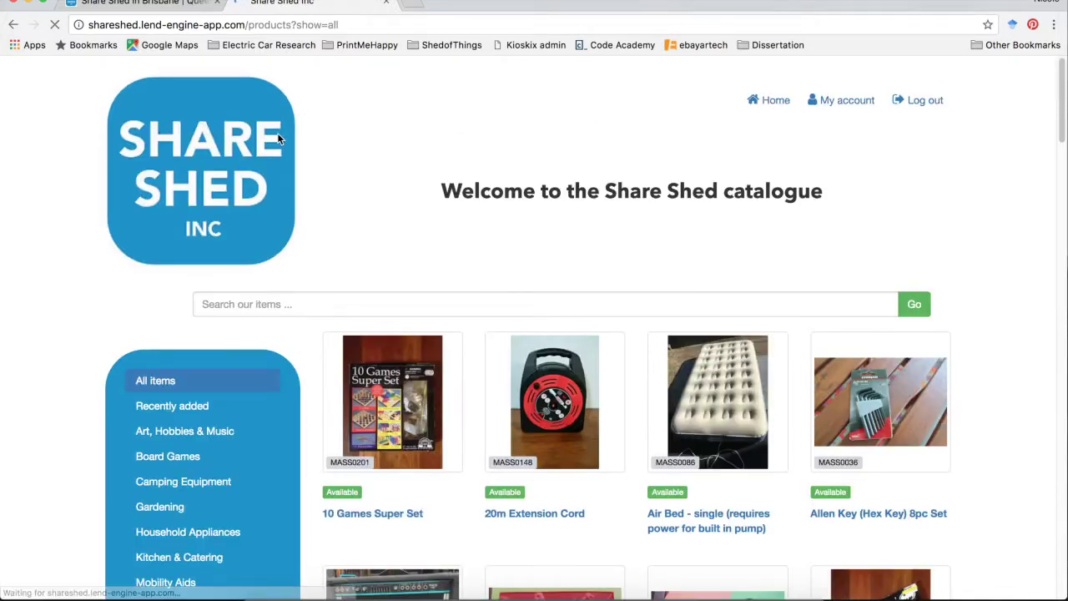
Scroll the All items list down to the Disco Ball (PINK AND SILVER, non-motorised) and open it.
{"action": "scroll", "coordinate": [877, 227], "scroll_direction": "down", "scroll_amount": 5}
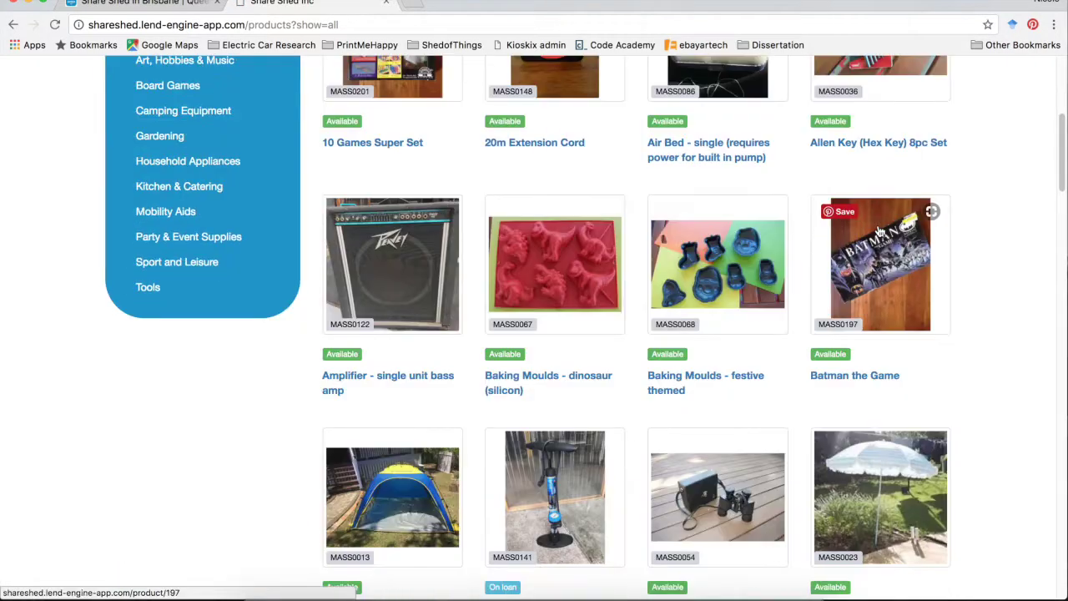
{"action": "scroll", "coordinate": [877, 231], "scroll_direction": "down", "scroll_amount": 10}
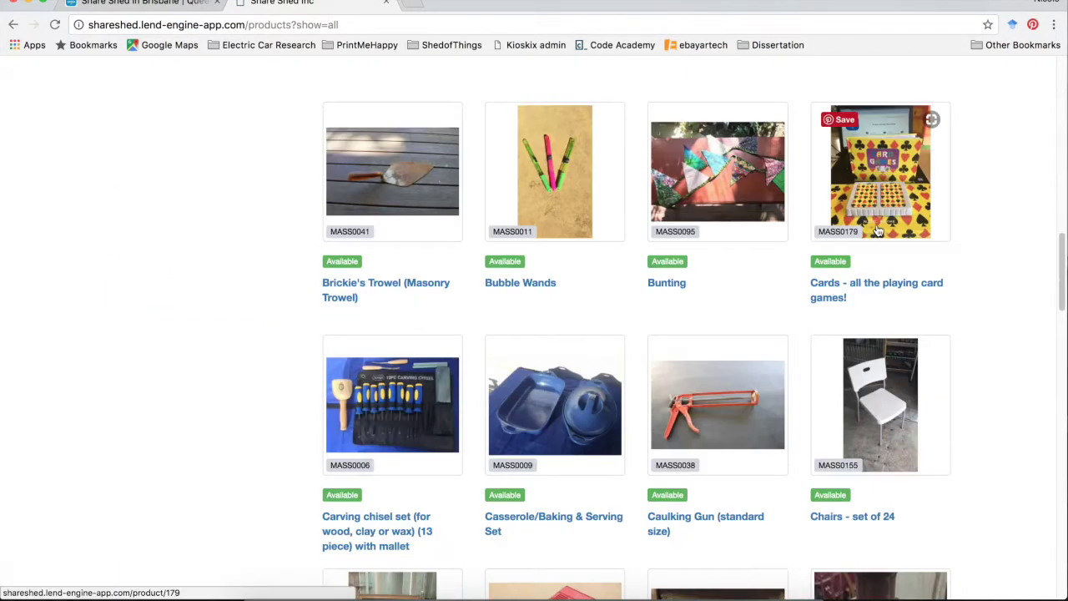
{"action": "scroll", "coordinate": [877, 231], "scroll_direction": "down", "scroll_amount": 5}
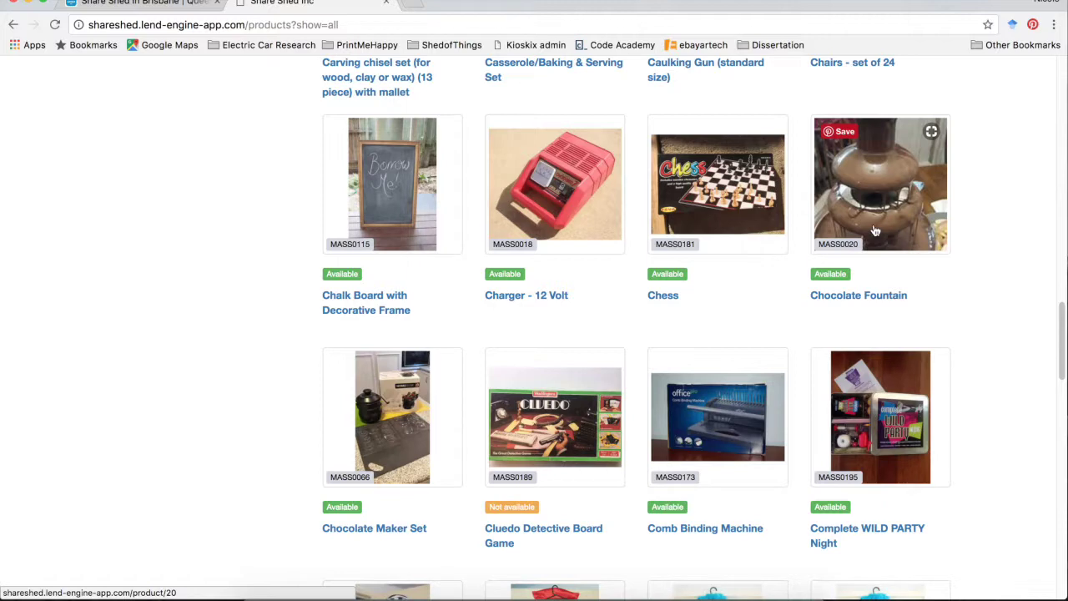
{"action": "scroll", "coordinate": [982, 253], "scroll_direction": "down", "scroll_amount": 1}
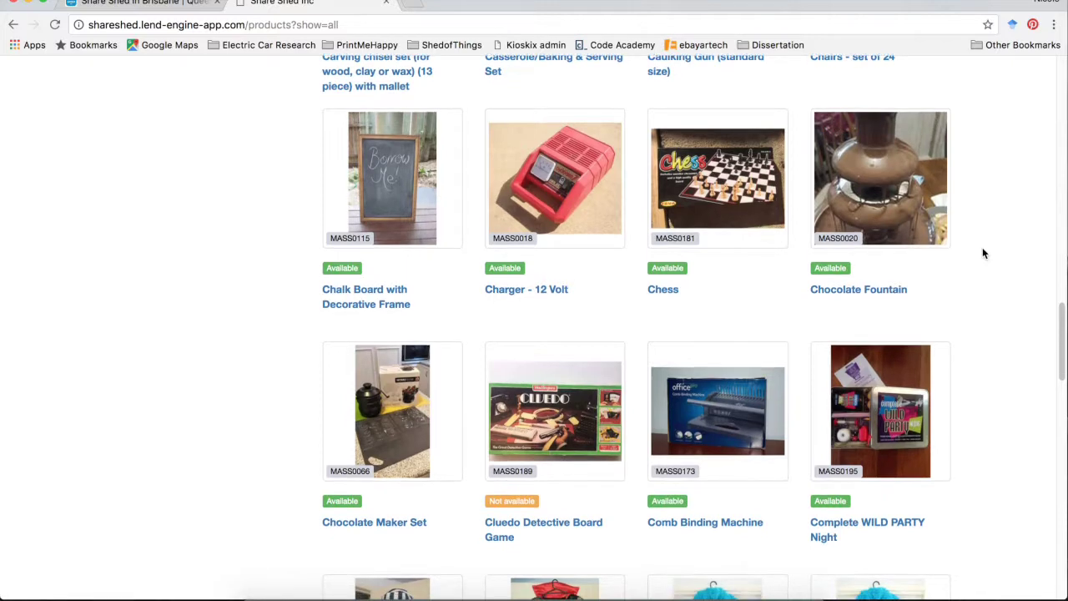
{"action": "scroll", "coordinate": [982, 250], "scroll_direction": "down", "scroll_amount": 1}
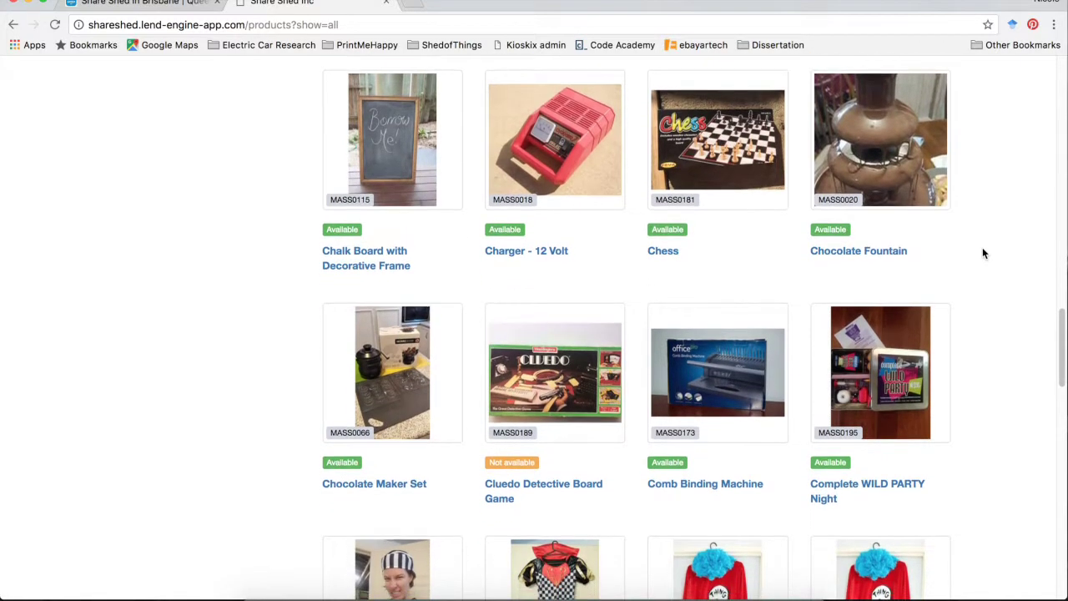
{"action": "scroll", "coordinate": [982, 253], "scroll_direction": "down", "scroll_amount": 5}
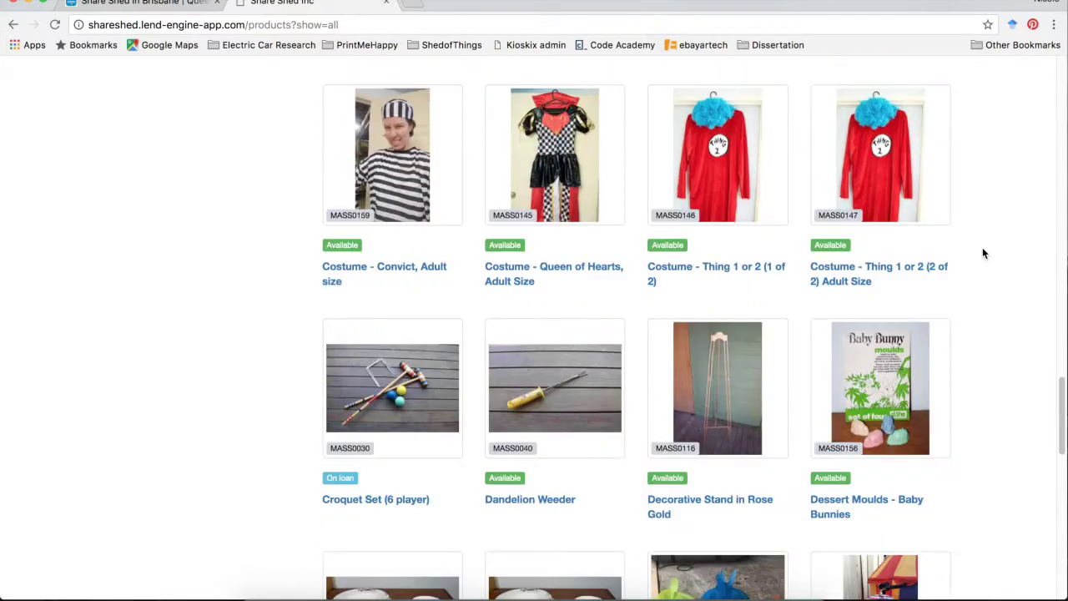
{"action": "scroll", "coordinate": [983, 253], "scroll_direction": "down", "scroll_amount": 4}
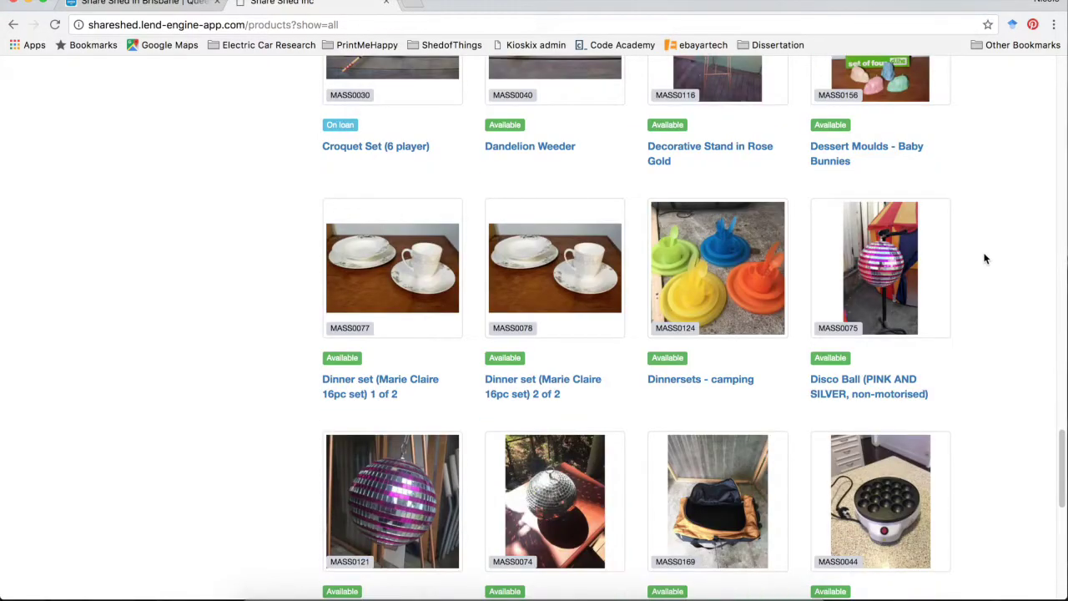
{"action": "left_click", "coordinate": [880, 380]}
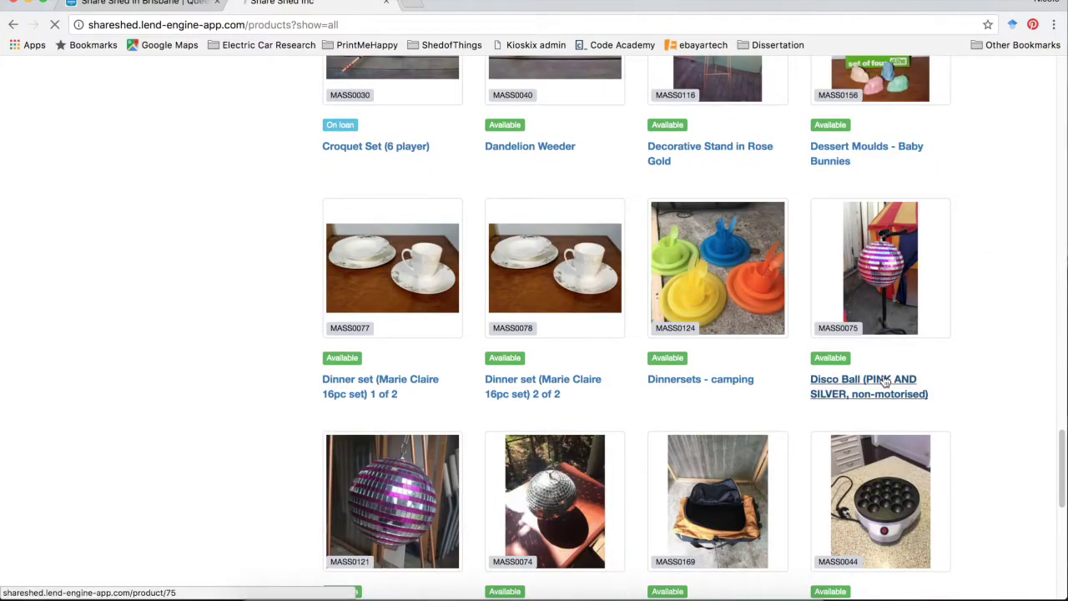
Open the Disco Ball's Borrow / reserve form, allowing up to 8 days at A$0.
{"action": "scroll", "coordinate": [918, 360], "scroll_direction": "down", "scroll_amount": 1}
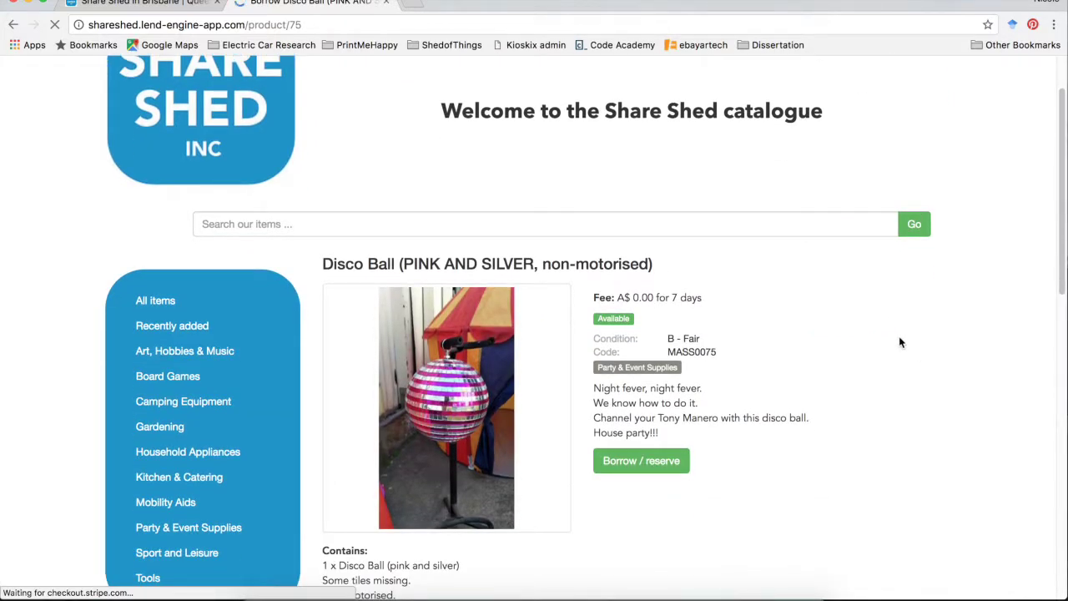
{"action": "scroll", "coordinate": [898, 339], "scroll_direction": "down", "scroll_amount": 1}
{"action": "scroll", "coordinate": [899, 342], "scroll_direction": "down", "scroll_amount": 3}
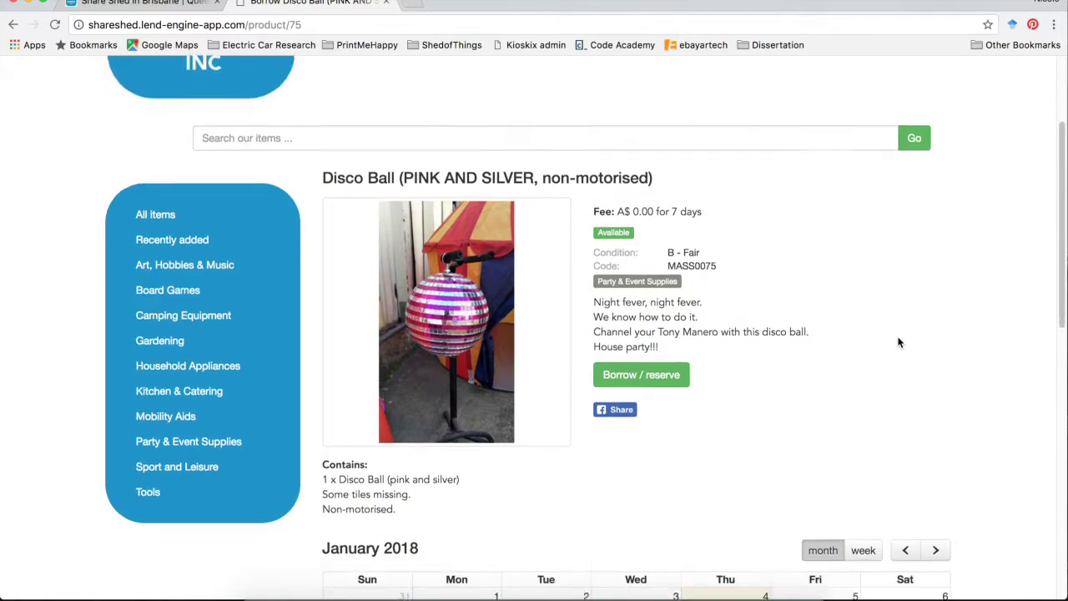
{"action": "scroll", "coordinate": [898, 342], "scroll_direction": "down", "scroll_amount": 1}
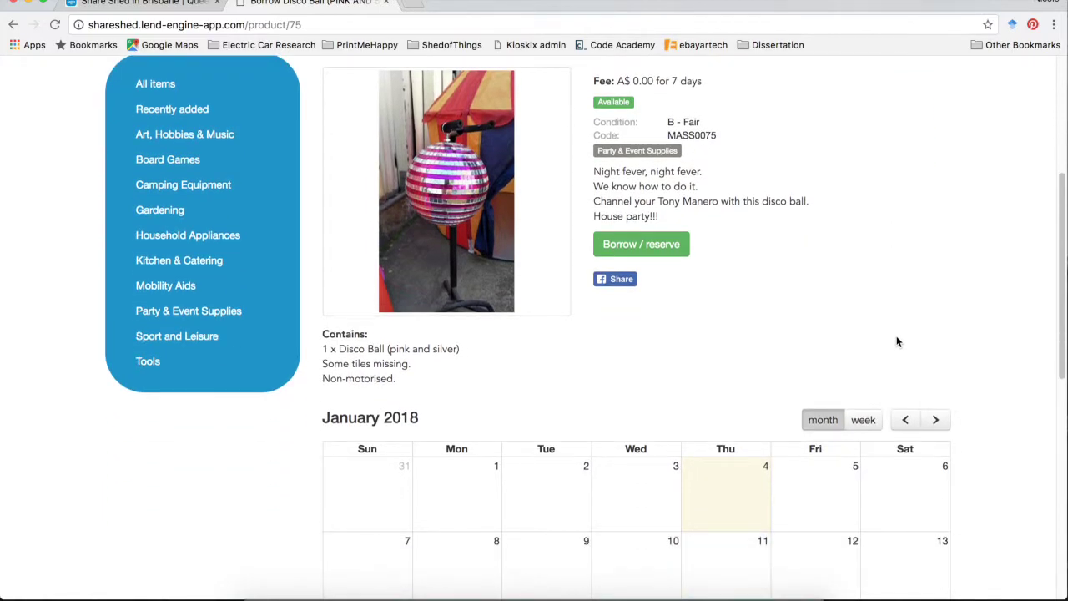
{"action": "left_click", "coordinate": [654, 249]}
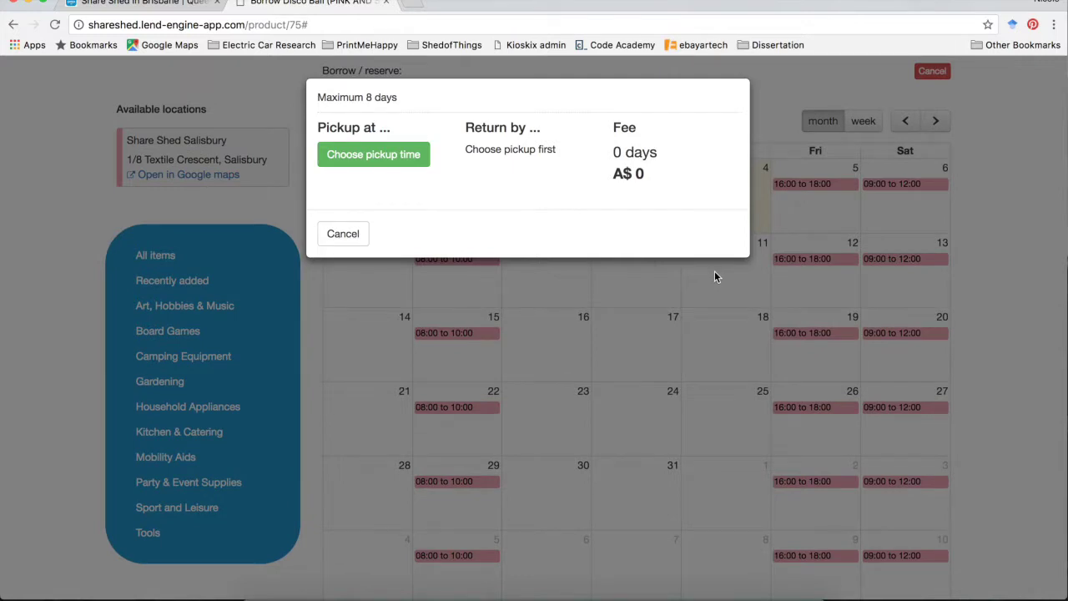
Book the Disco Ball for pickup 5 February 8:00 am, due 12 February, and add it to the basket.
{"action": "left_click", "coordinate": [355, 155]}
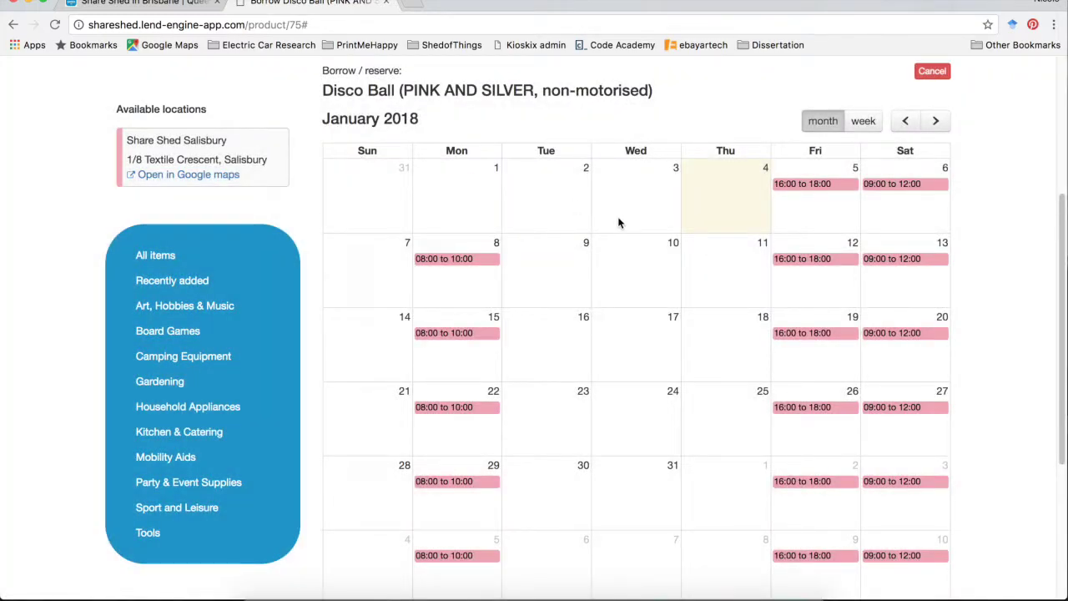
{"action": "scroll", "coordinate": [618, 221], "scroll_direction": "down", "scroll_amount": 3}
{"action": "scroll", "coordinate": [617, 221], "scroll_direction": "up", "scroll_amount": 1}
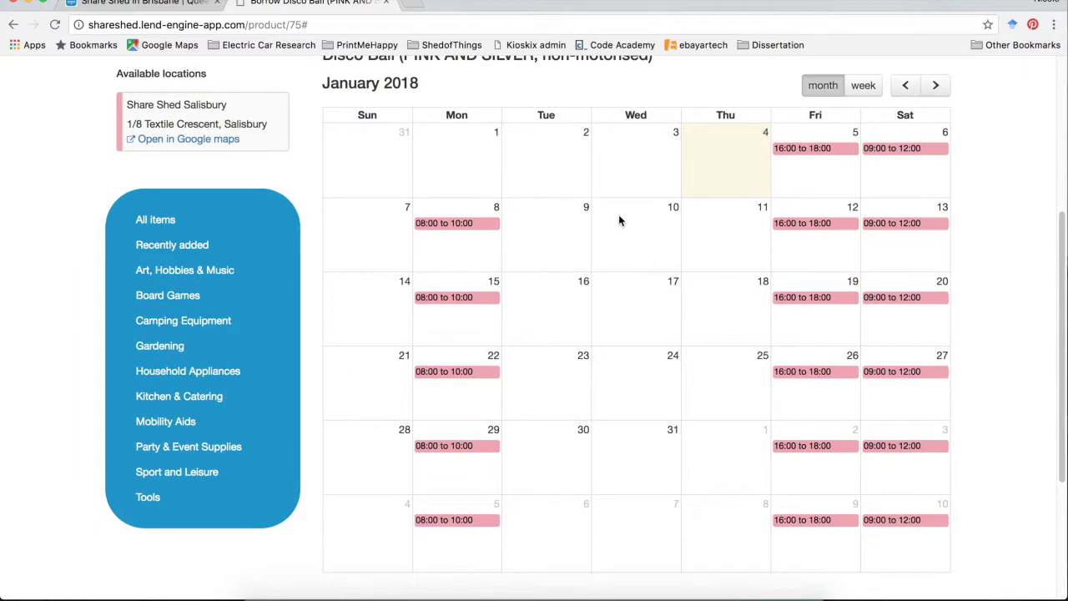
{"action": "left_click", "coordinate": [935, 84]}
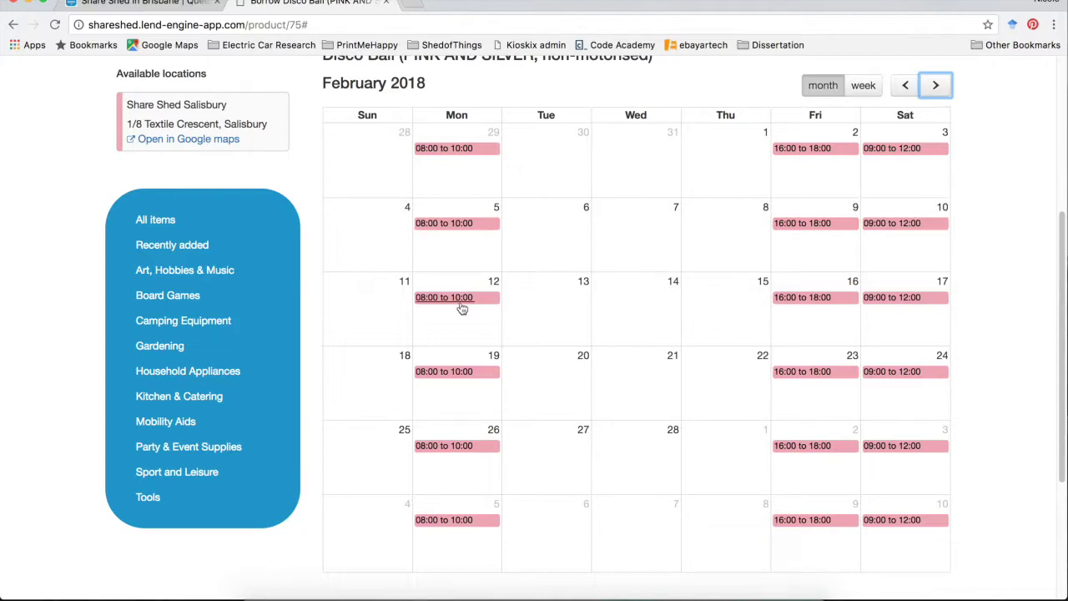
{"action": "left_click", "coordinate": [457, 226]}
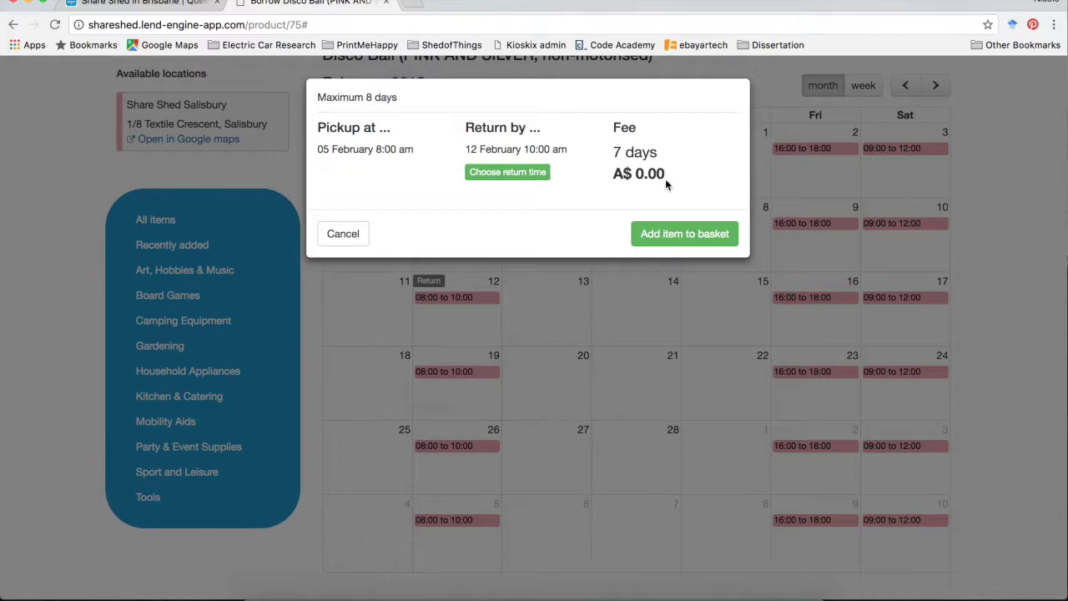
{"action": "left_click", "coordinate": [689, 239]}
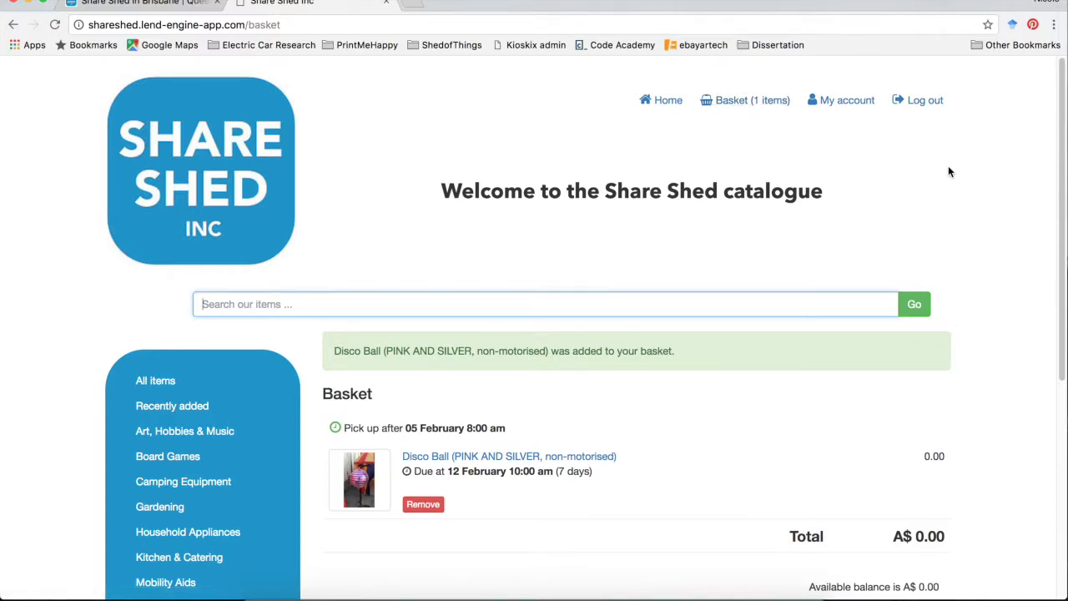
{"action": "scroll", "coordinate": [948, 167], "scroll_direction": "down", "scroll_amount": 4}
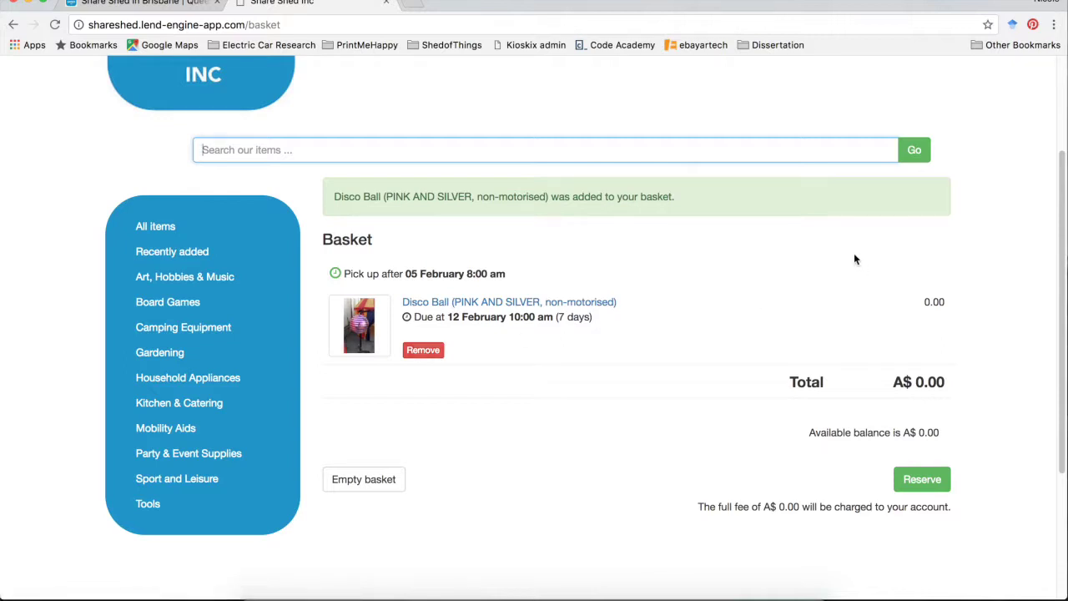
{"action": "scroll", "coordinate": [854, 254], "scroll_direction": "down", "scroll_amount": 1}
{"action": "scroll", "coordinate": [854, 259], "scroll_direction": "down", "scroll_amount": 1}
{"action": "scroll", "coordinate": [854, 259], "scroll_direction": "down", "scroll_amount": 1}
{"action": "scroll", "coordinate": [853, 259], "scroll_direction": "down", "scroll_amount": 1}
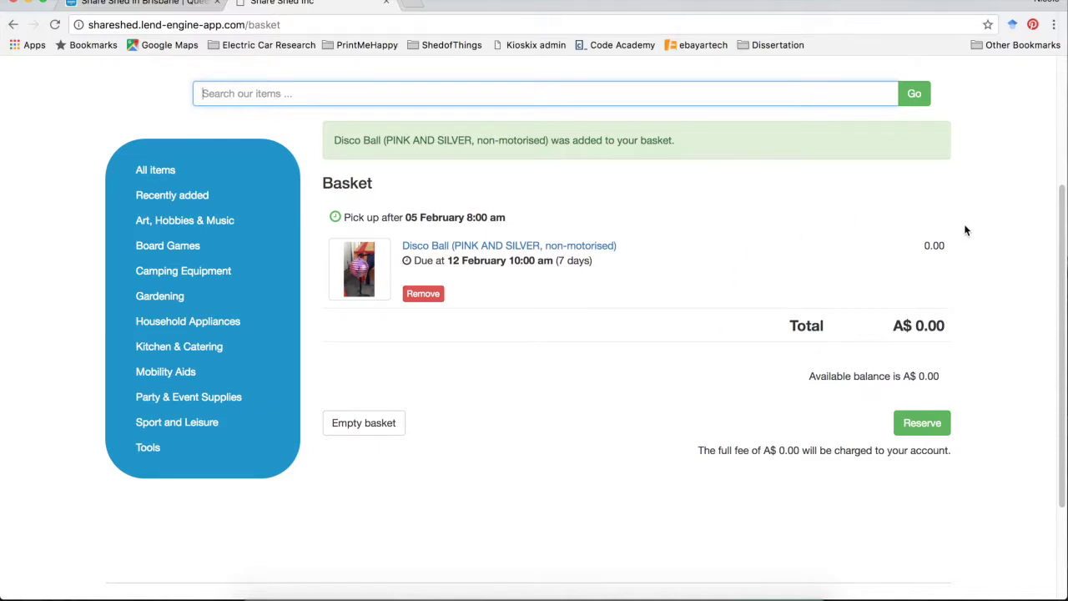
{"action": "scroll", "coordinate": [965, 230], "scroll_direction": "up", "scroll_amount": 3}
{"action": "scroll", "coordinate": [965, 230], "scroll_direction": "down", "scroll_amount": 2}
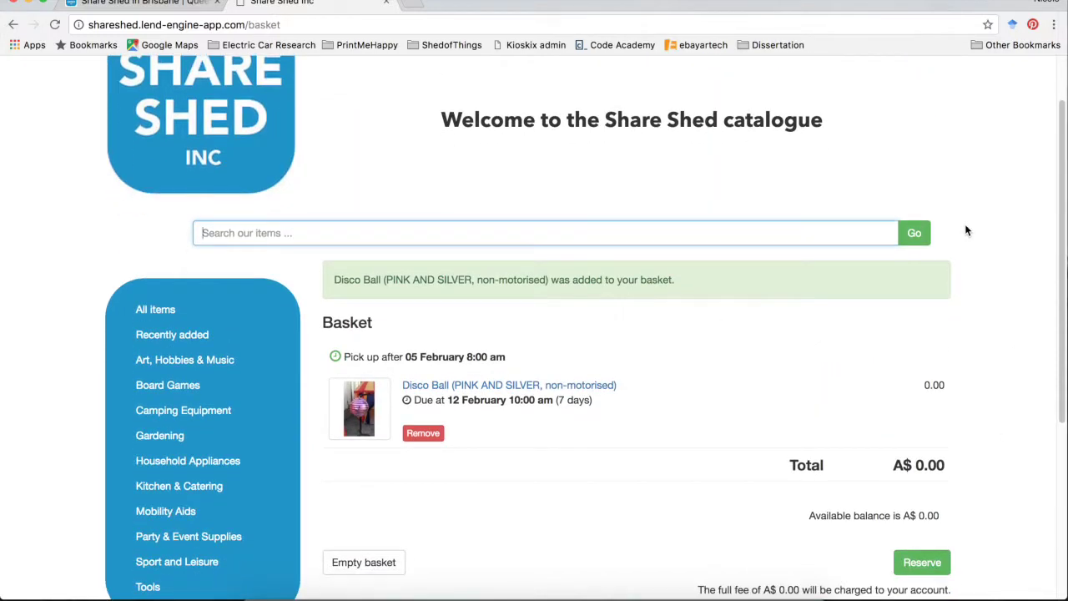
{"action": "scroll", "coordinate": [965, 230], "scroll_direction": "down", "scroll_amount": 1}
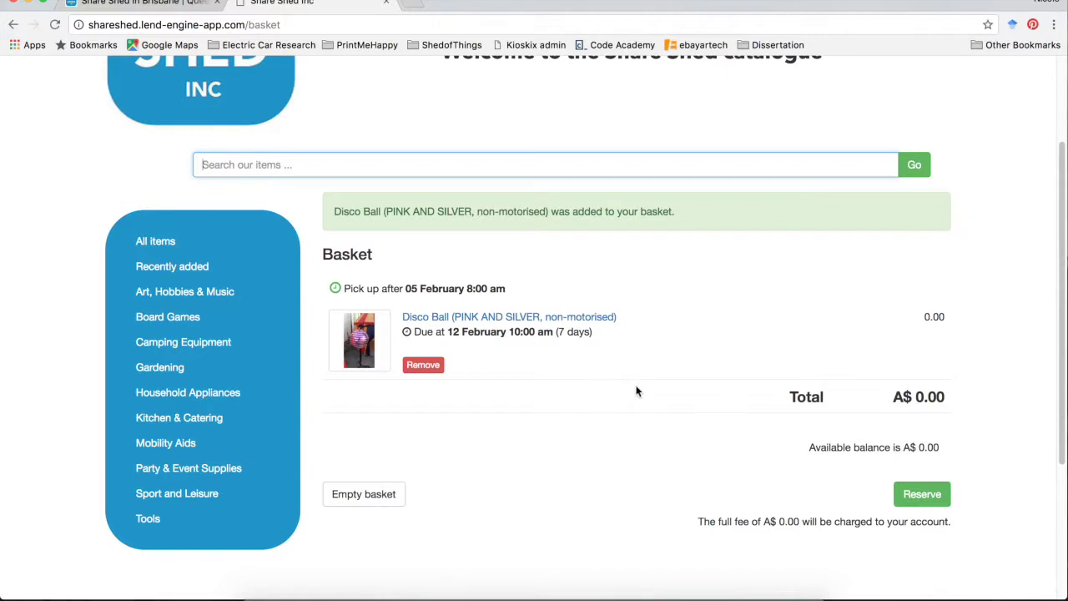
List only the Camping Equipment items in the catalogue.
{"action": "left_click", "coordinate": [205, 344]}
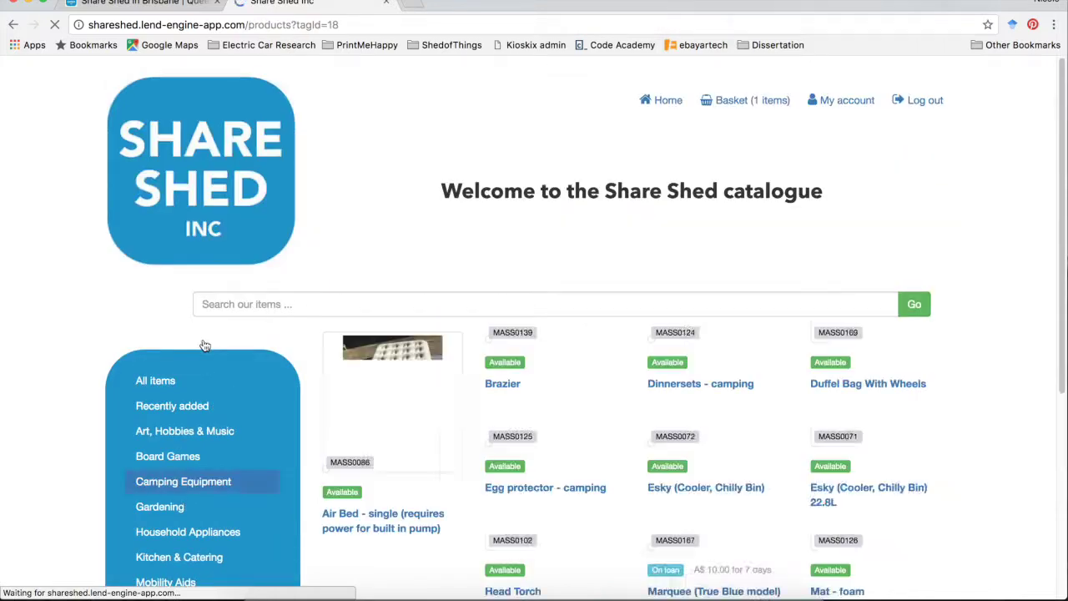
{"action": "scroll", "coordinate": [639, 288], "scroll_direction": "down", "scroll_amount": 3}
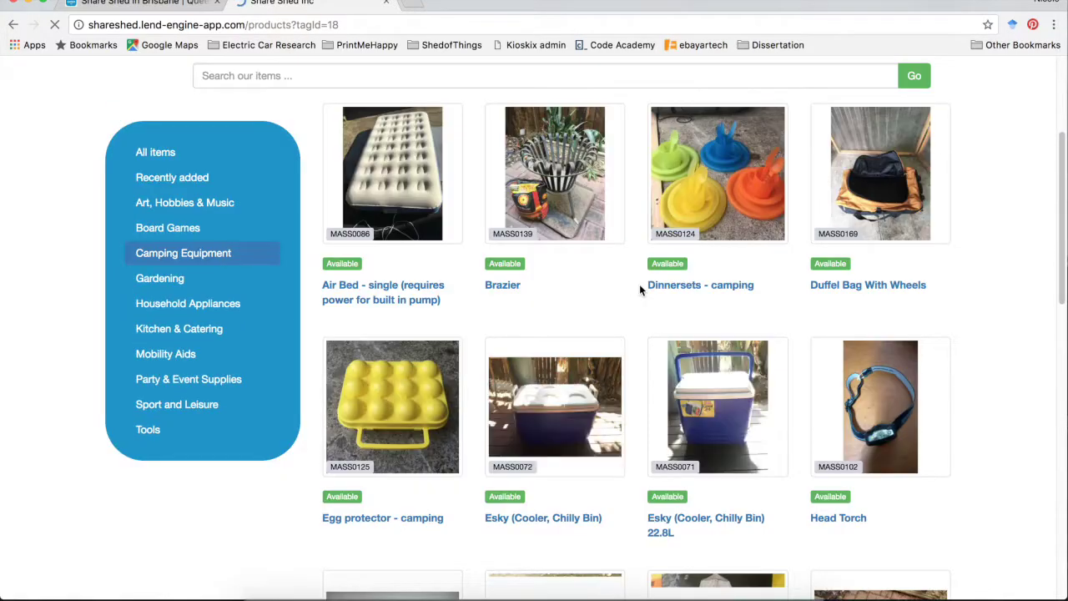
{"action": "scroll", "coordinate": [640, 284], "scroll_direction": "up", "scroll_amount": 3}
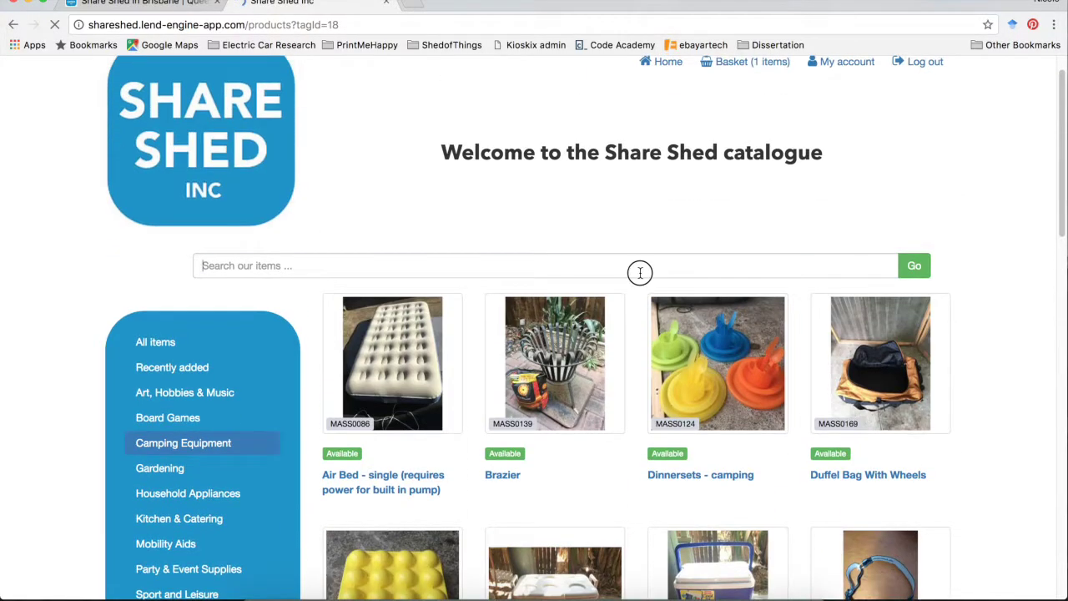
Search the catalogue for 'tent' and open the Tent - 4 person item.
{"action": "left_click", "coordinate": [640, 273]}
{"action": "type", "text": "tent"}
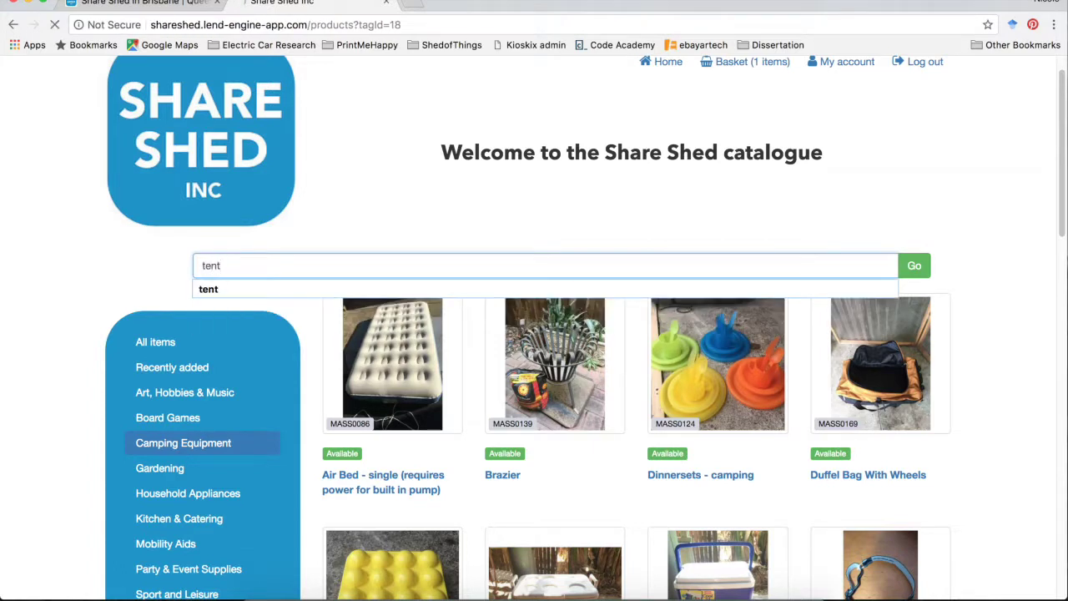
{"action": "key", "text": "Return"}
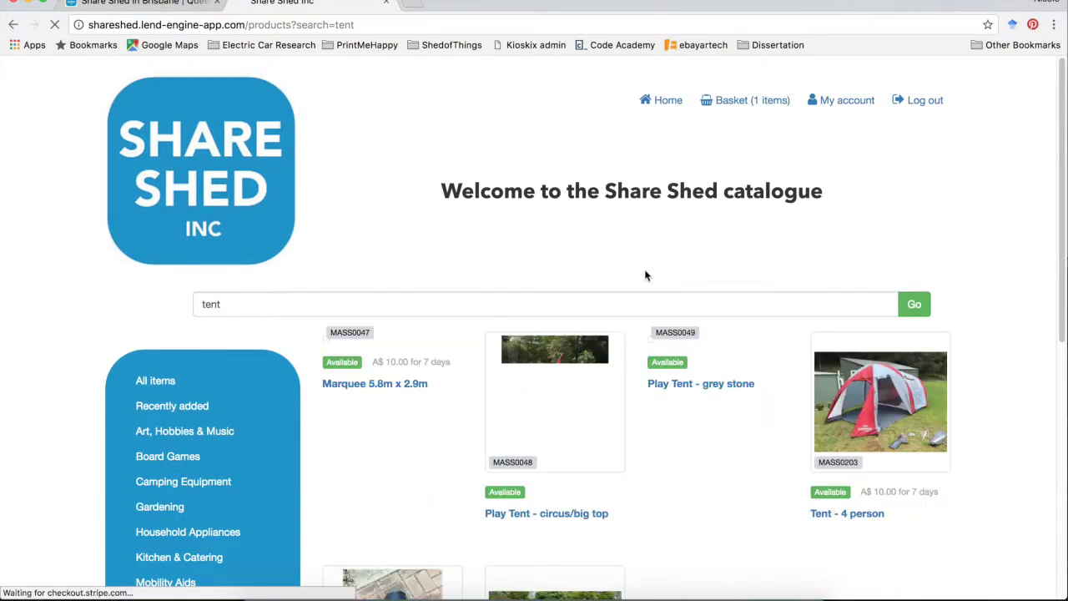
{"action": "scroll", "coordinate": [981, 272], "scroll_direction": "down", "scroll_amount": 3}
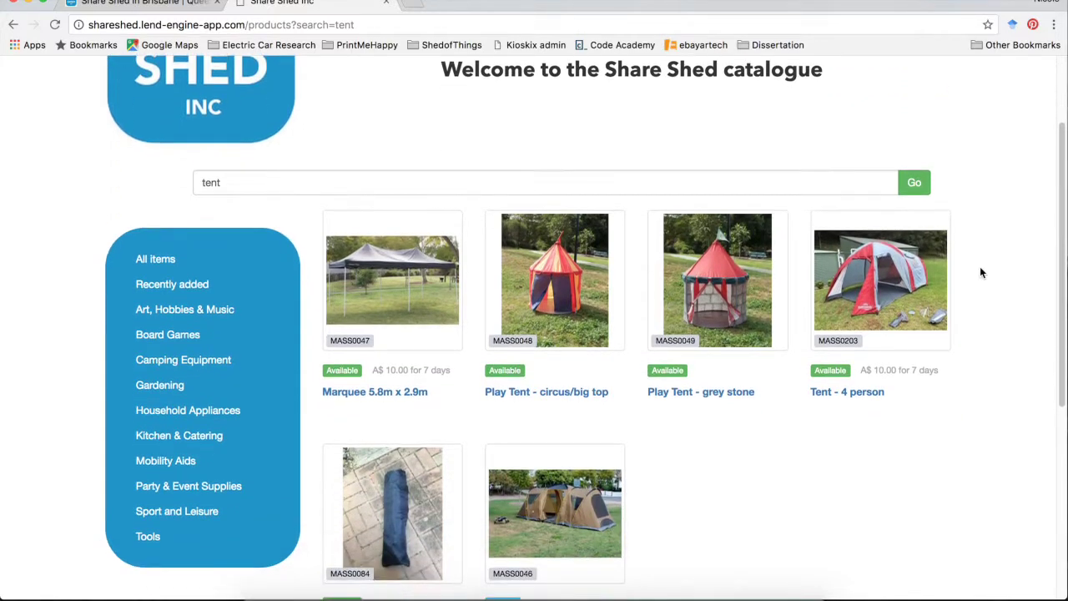
{"action": "scroll", "coordinate": [981, 272], "scroll_direction": "down", "scroll_amount": 1}
{"action": "scroll", "coordinate": [981, 272], "scroll_direction": "down", "scroll_amount": 1}
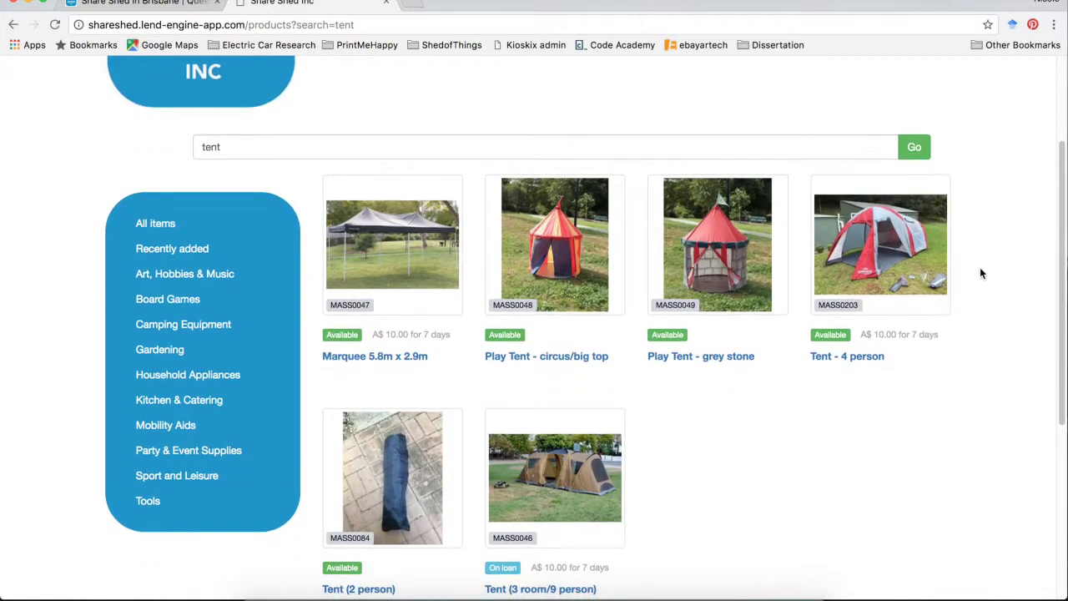
{"action": "scroll", "coordinate": [981, 272], "scroll_direction": "down", "scroll_amount": 1}
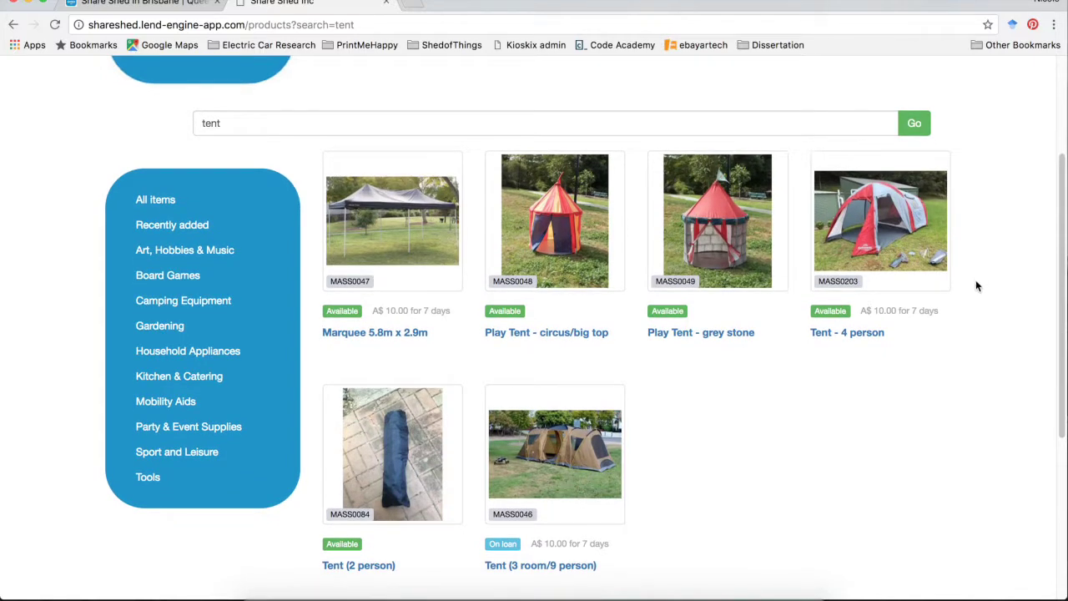
{"action": "left_click", "coordinate": [865, 340]}
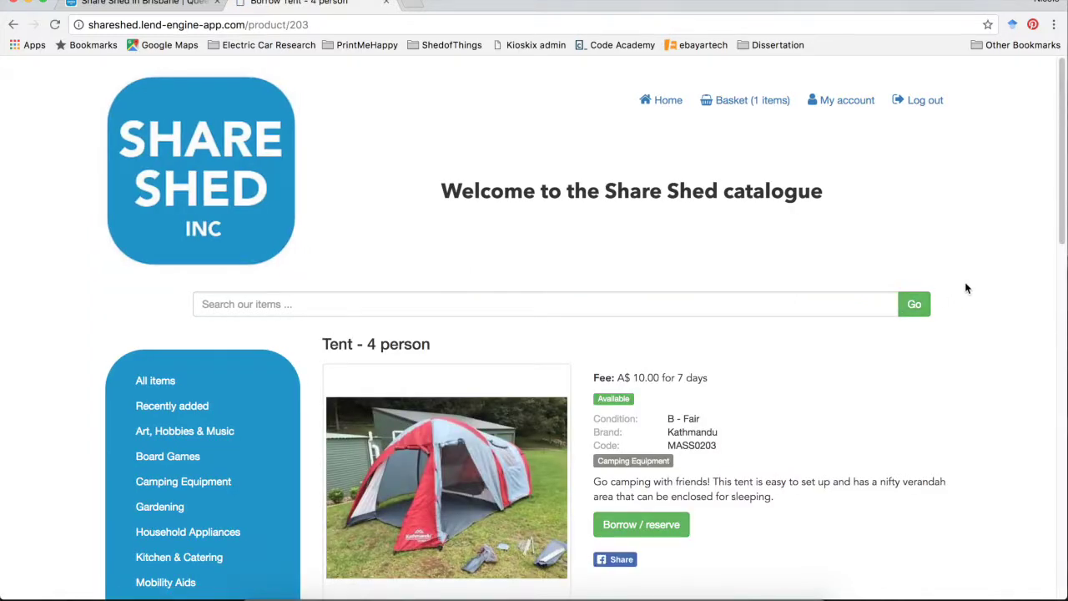
Scroll down the Tent - 4 person page to its contents list and Borrow / reserve button.
{"action": "scroll", "coordinate": [966, 288], "scroll_direction": "down", "scroll_amount": 1}
{"action": "scroll", "coordinate": [967, 287], "scroll_direction": "down", "scroll_amount": 1}
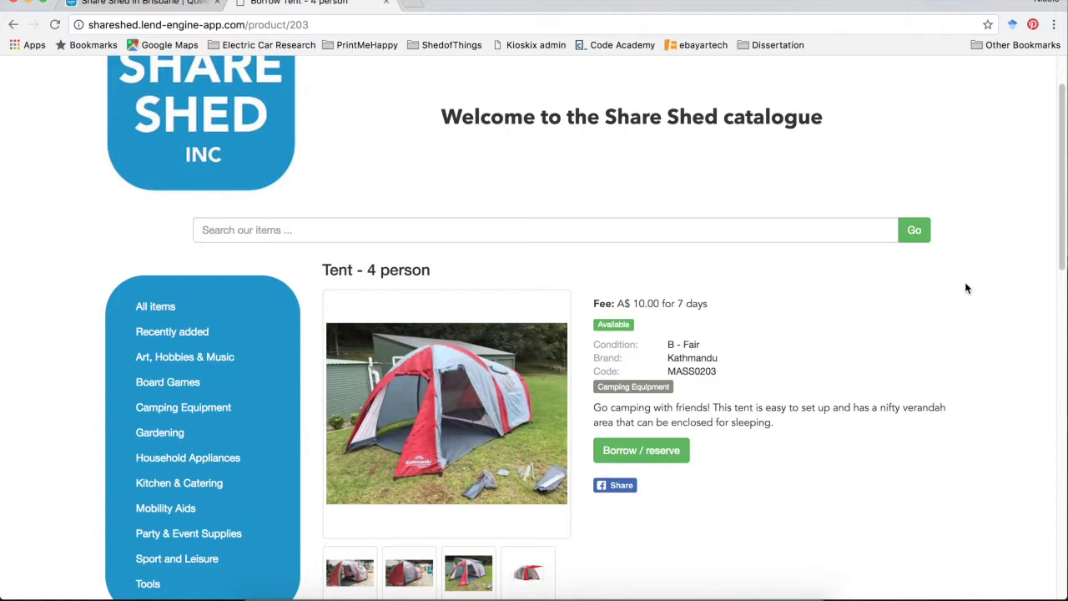
{"action": "scroll", "coordinate": [966, 288], "scroll_direction": "down", "scroll_amount": 1}
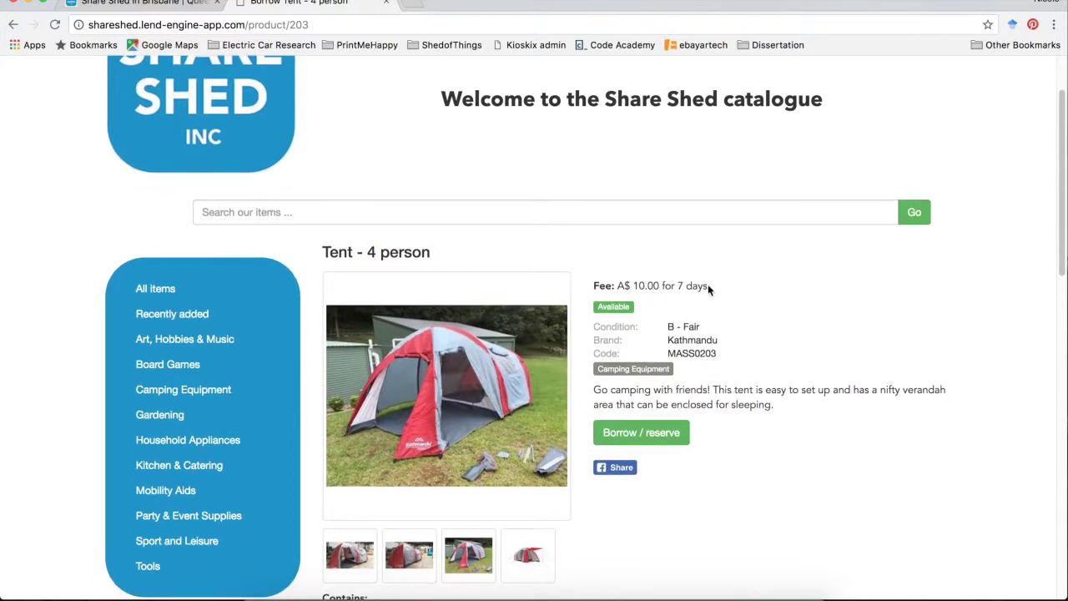
{"action": "scroll", "coordinate": [975, 308], "scroll_direction": "down", "scroll_amount": 2}
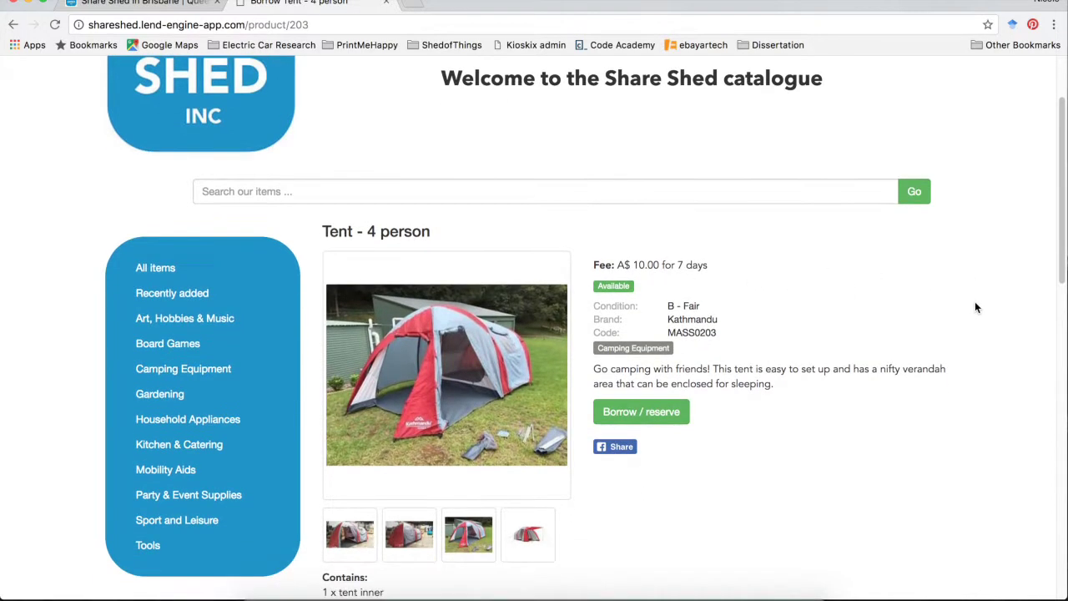
{"action": "scroll", "coordinate": [976, 308], "scroll_direction": "down", "scroll_amount": 3}
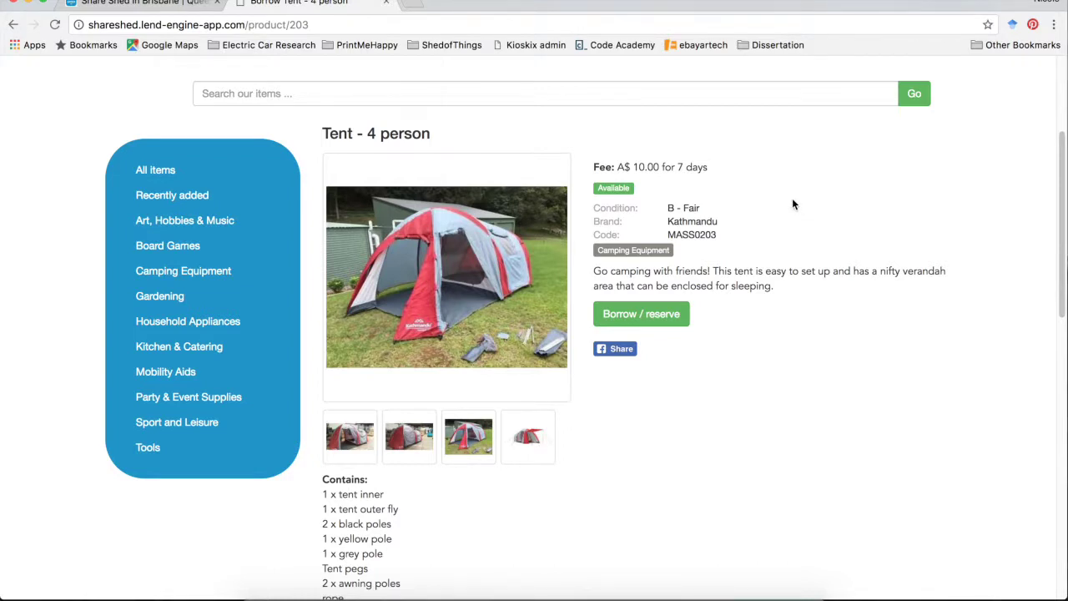
{"action": "scroll", "coordinate": [792, 198], "scroll_direction": "down", "scroll_amount": 1}
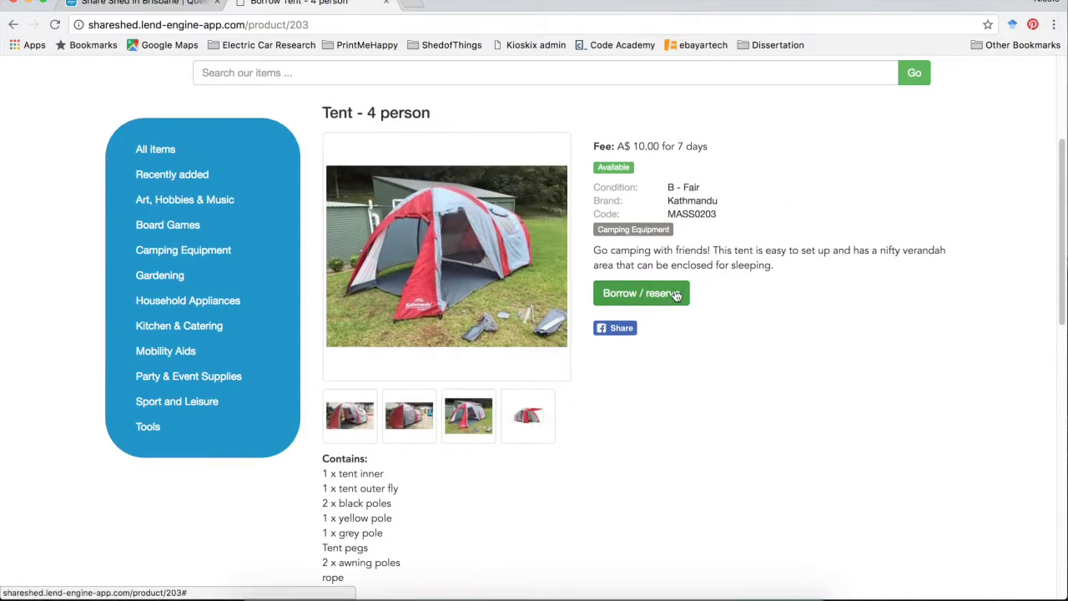
Start a Borrow / reserve booking for the Tent - 4 person.
{"action": "left_click", "coordinate": [676, 294]}
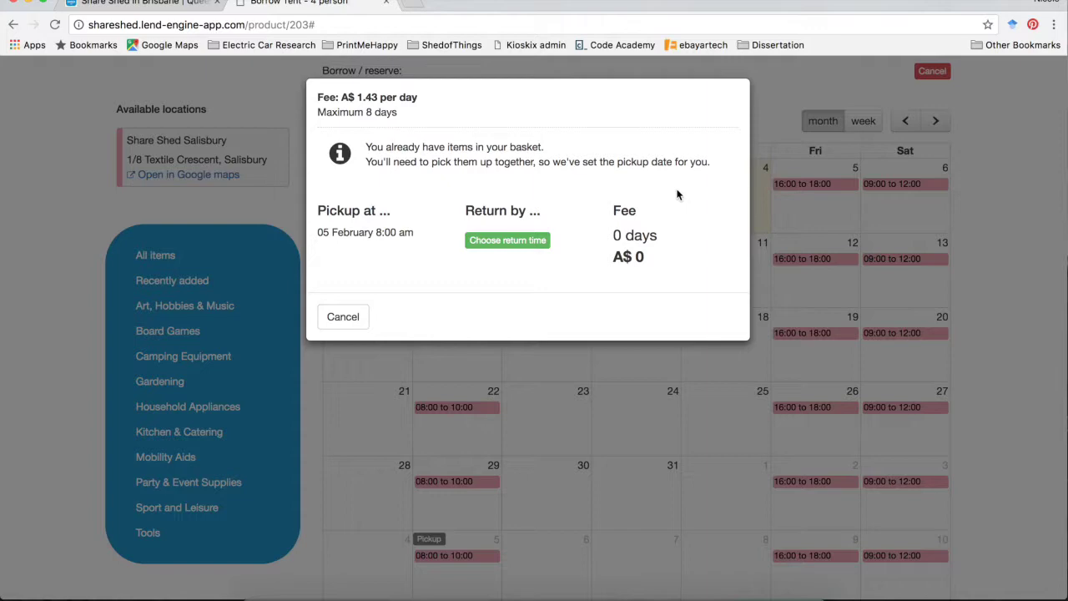
Show the February 2018 return calendar and try 12 February, which the 7-day rule refuses.
{"action": "left_click", "coordinate": [540, 244]}
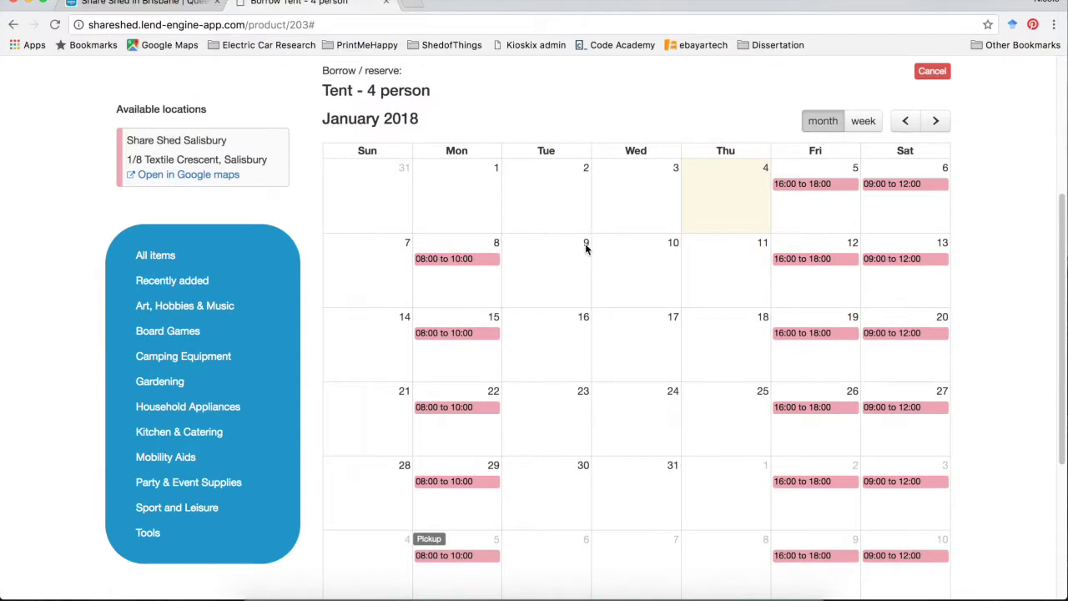
{"action": "scroll", "coordinate": [650, 258], "scroll_direction": "down", "scroll_amount": 2}
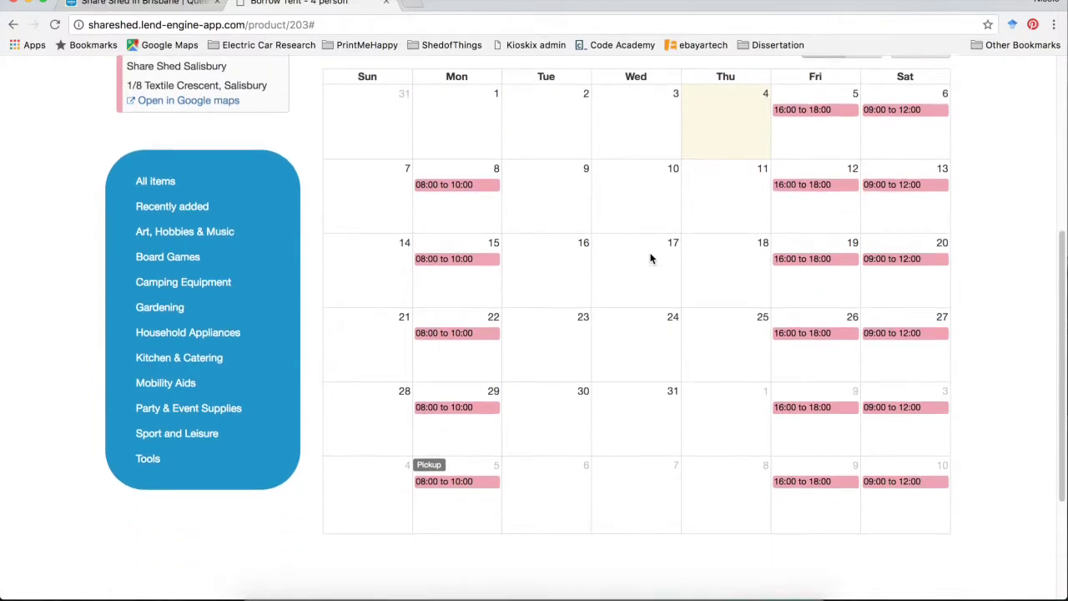
{"action": "scroll", "coordinate": [654, 259], "scroll_direction": "up", "scroll_amount": 3}
{"action": "left_click", "coordinate": [936, 153]}
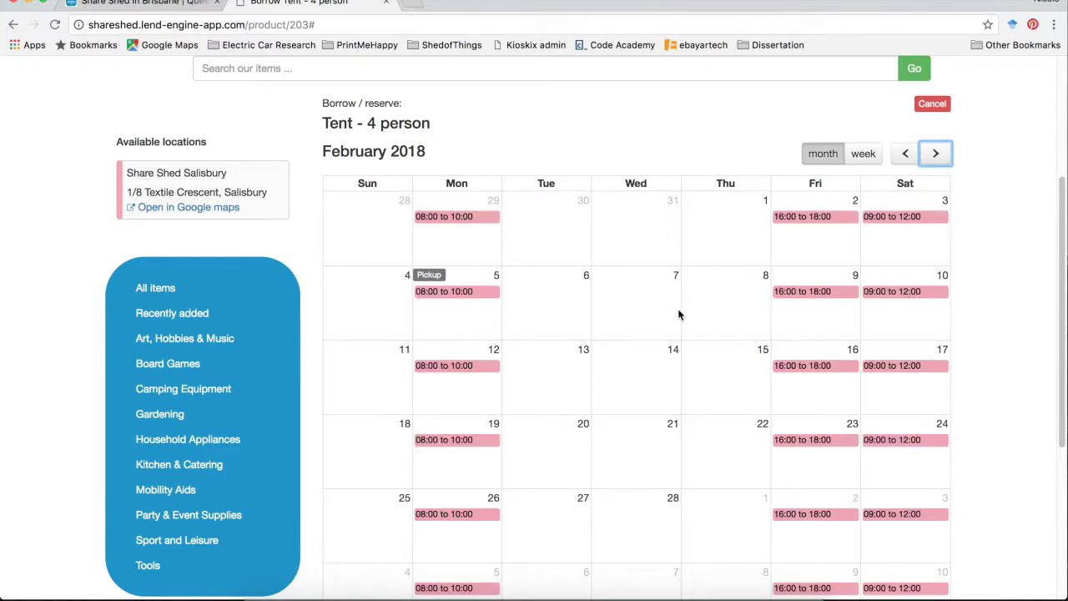
{"action": "left_click", "coordinate": [454, 371]}
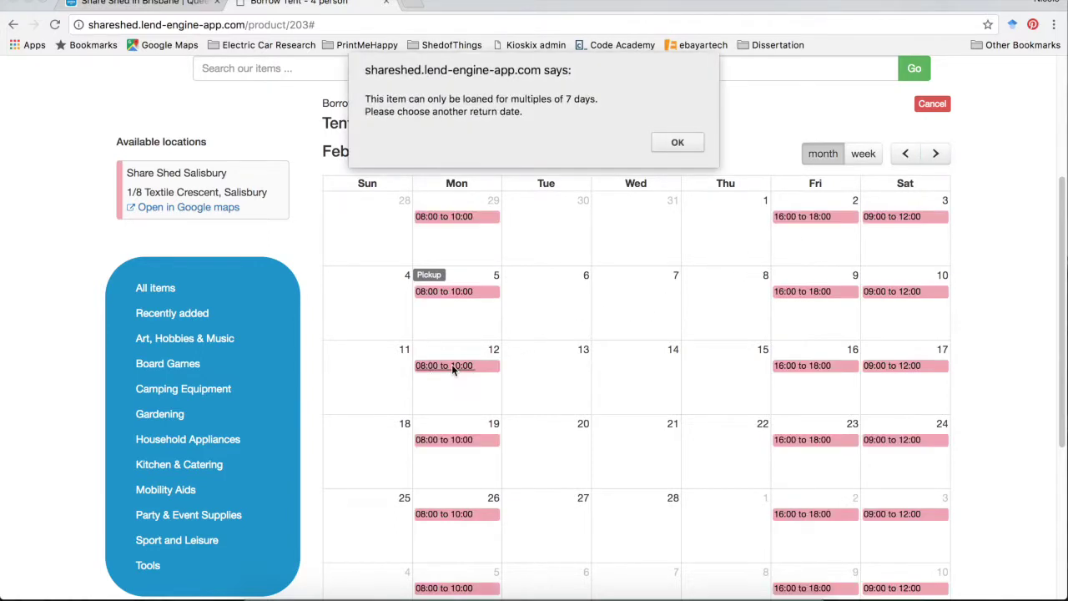
{"action": "left_click", "coordinate": [676, 143]}
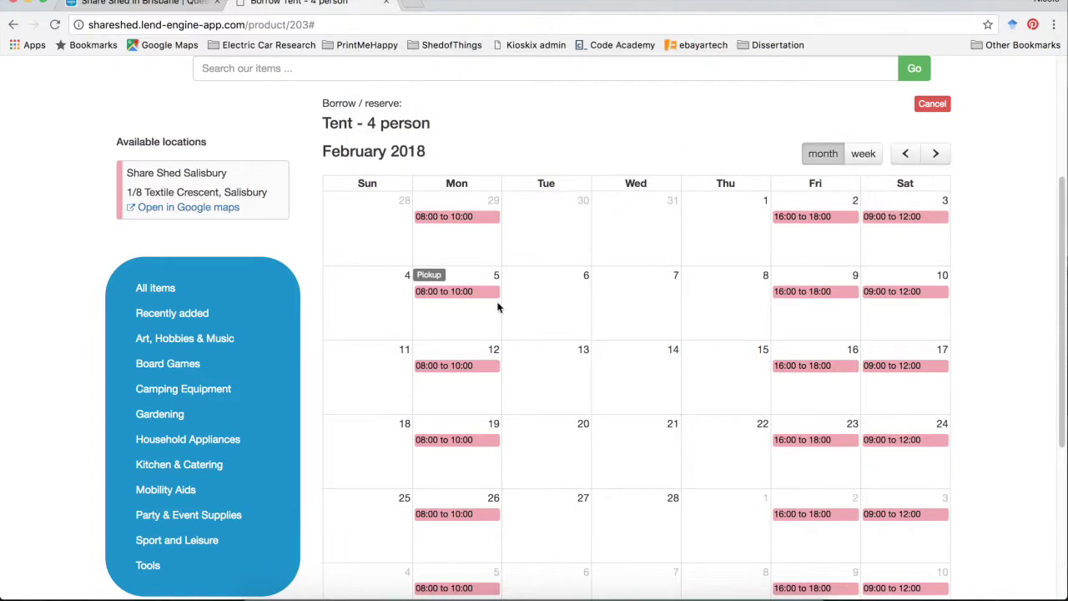
Try 10 February and 12 February again as return dates, each refused by the 7-day rule.
{"action": "left_click", "coordinate": [914, 294]}
{"action": "left_click", "coordinate": [680, 142]}
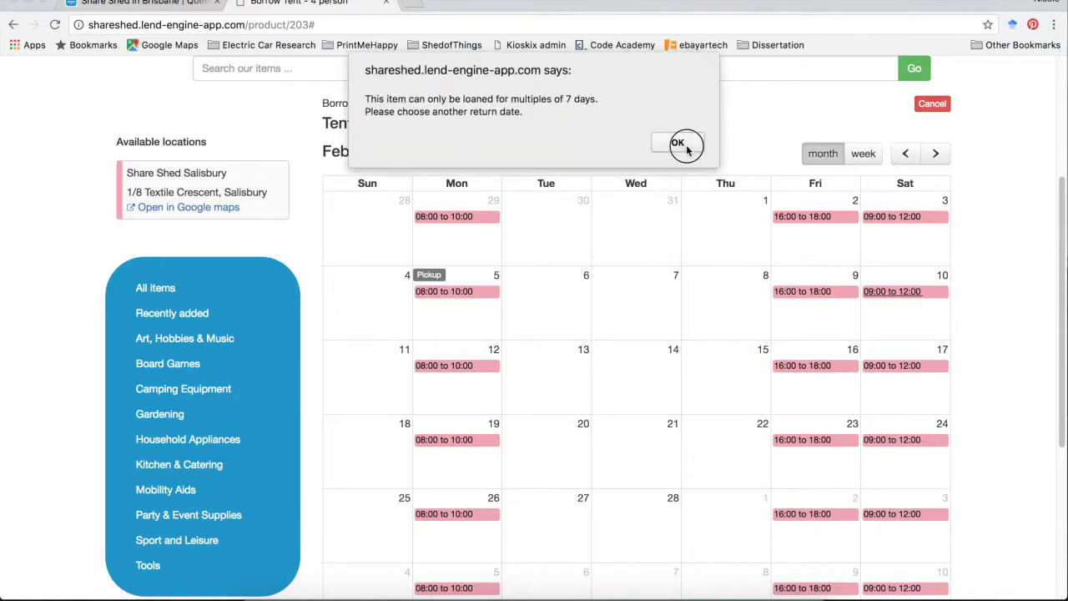
{"action": "left_click", "coordinate": [913, 295]}
{"action": "left_click", "coordinate": [676, 144]}
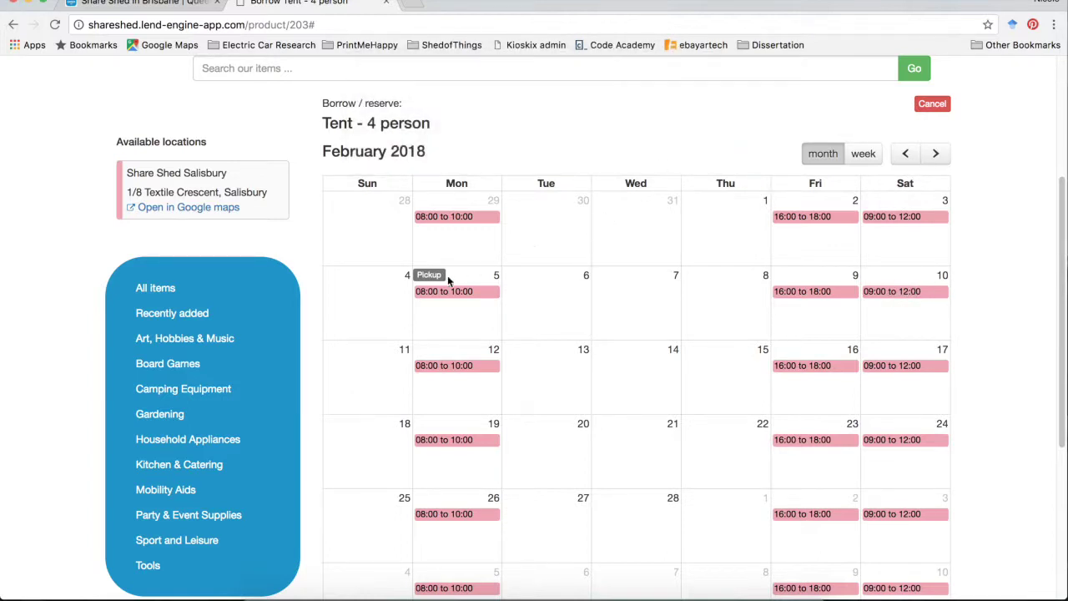
{"action": "left_click", "coordinate": [458, 368]}
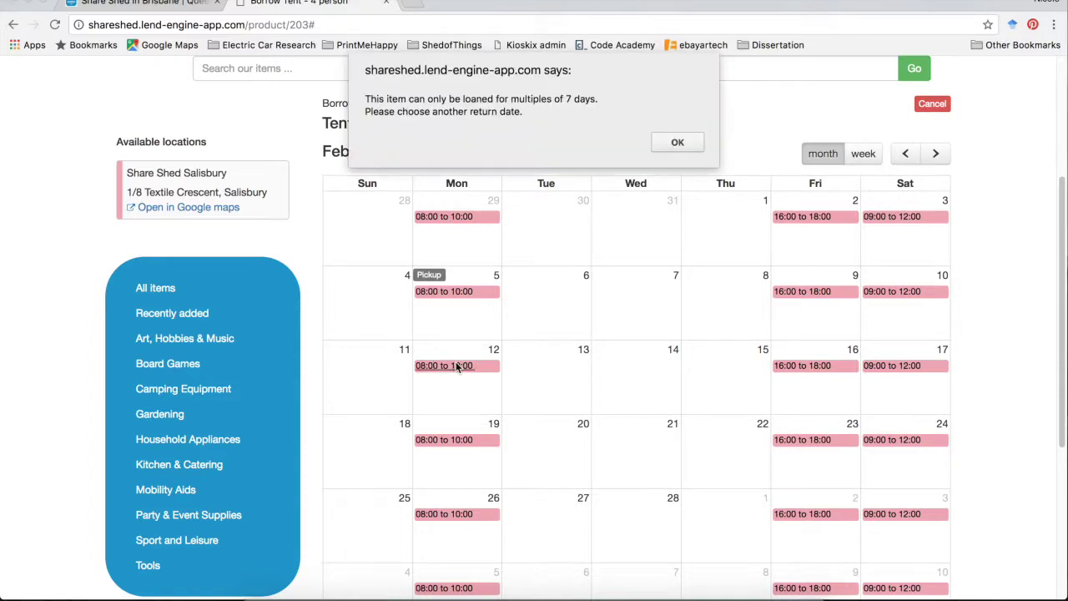
{"action": "left_click", "coordinate": [677, 145]}
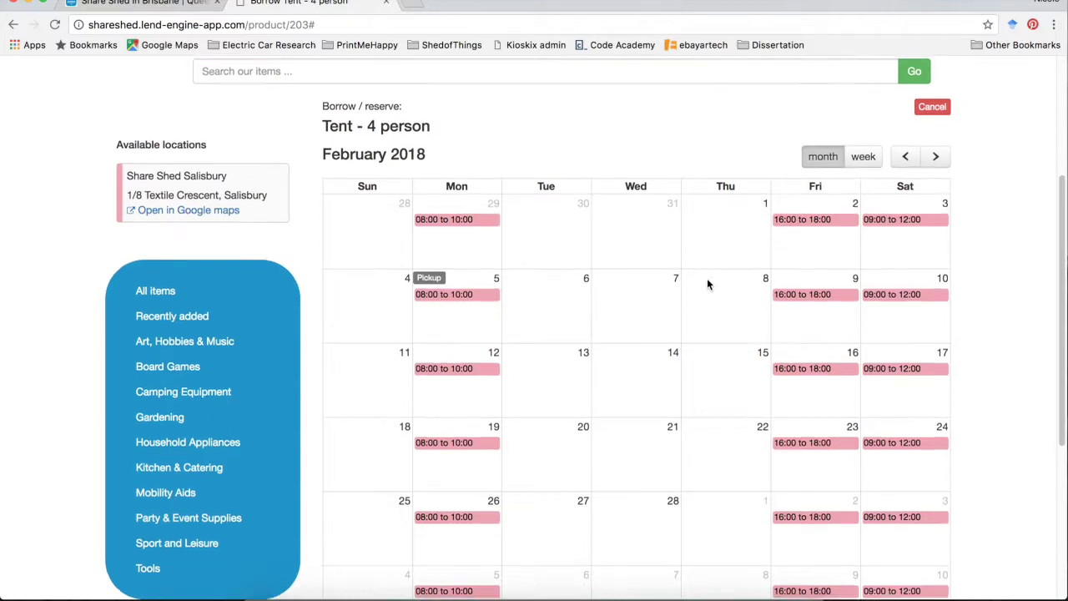
{"action": "scroll", "coordinate": [707, 283], "scroll_direction": "up", "scroll_amount": 3}
{"action": "scroll", "coordinate": [706, 279], "scroll_direction": "down", "scroll_amount": 2}
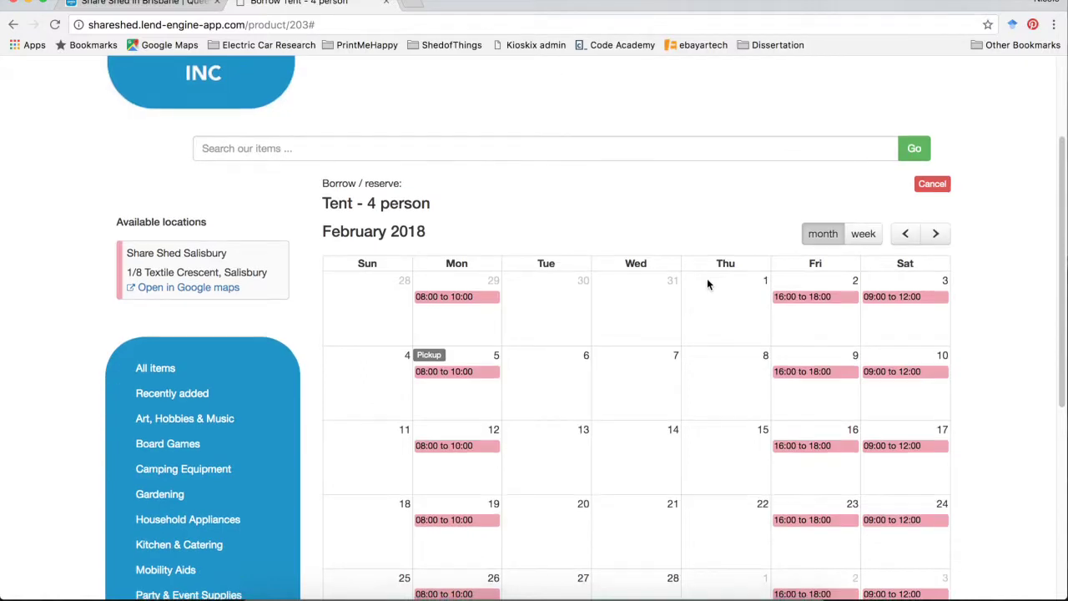
{"action": "scroll", "coordinate": [707, 279], "scroll_direction": "down", "scroll_amount": 1}
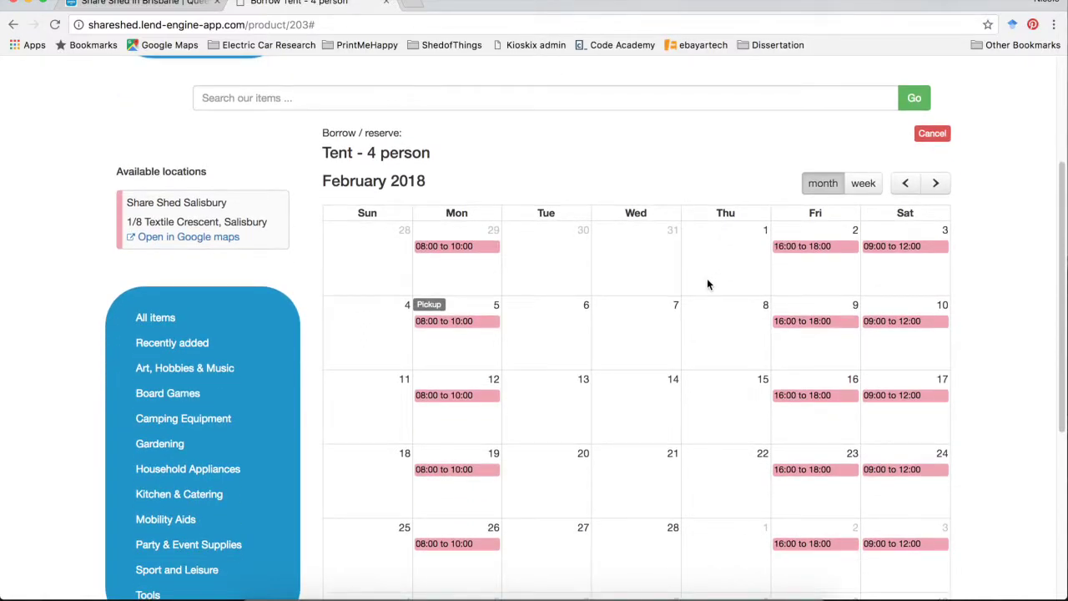
Cancel the tent booking and open the Garden Wheelbarrow listing under Gardening.
{"action": "left_click", "coordinate": [931, 135]}
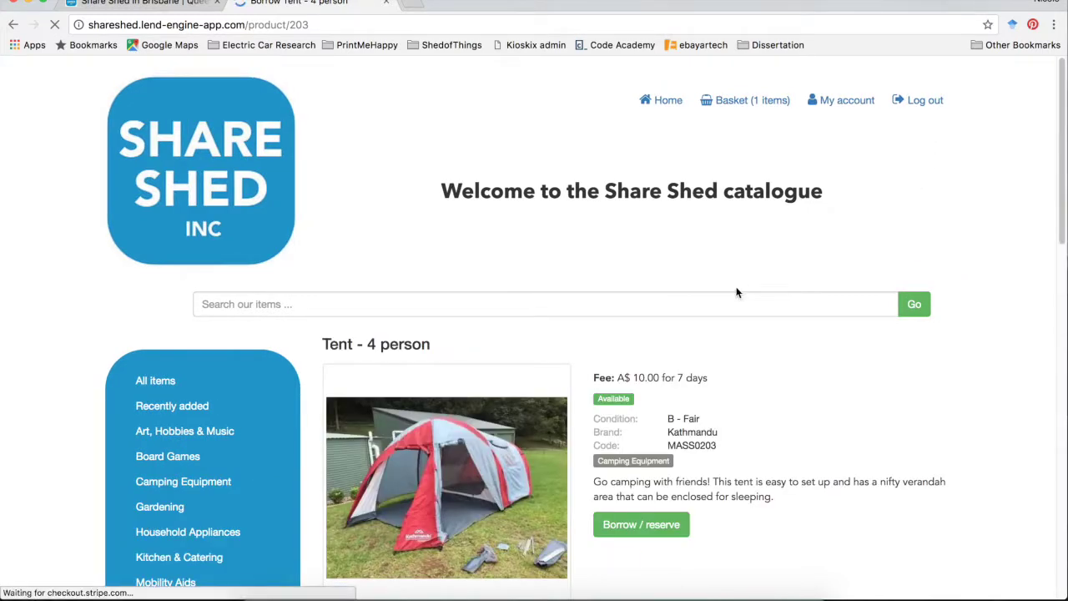
{"action": "scroll", "coordinate": [728, 289], "scroll_direction": "down", "scroll_amount": 3}
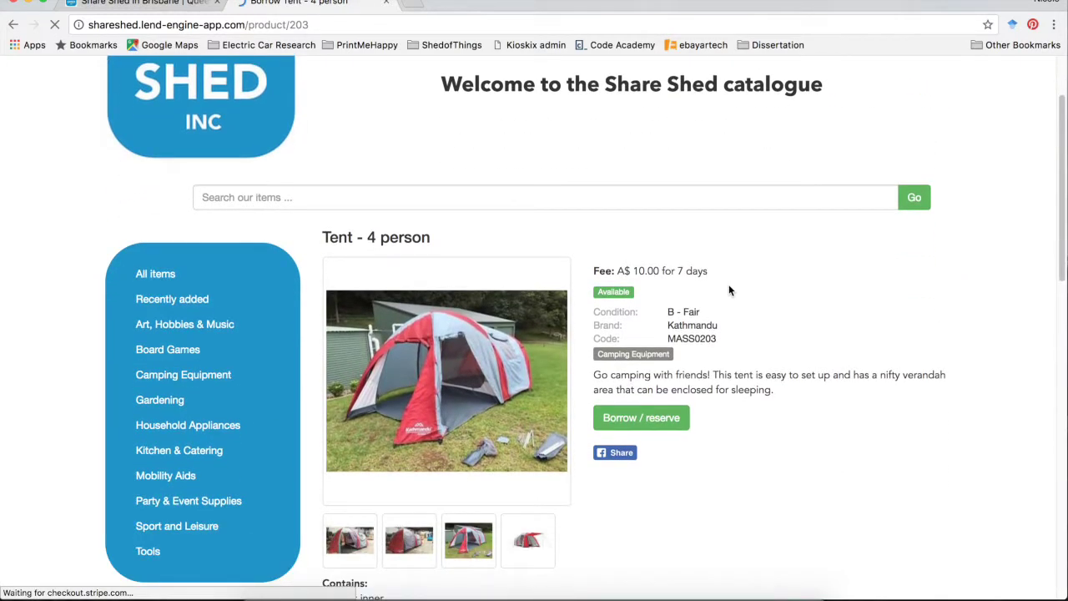
{"action": "left_click", "coordinate": [226, 406]}
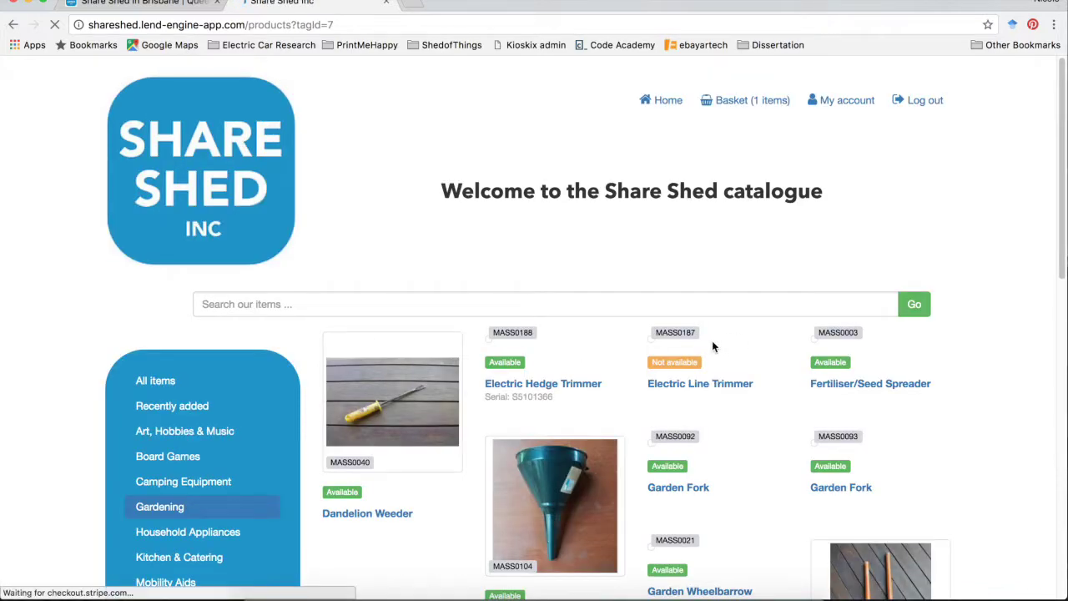
{"action": "scroll", "coordinate": [785, 342], "scroll_direction": "down", "scroll_amount": 5}
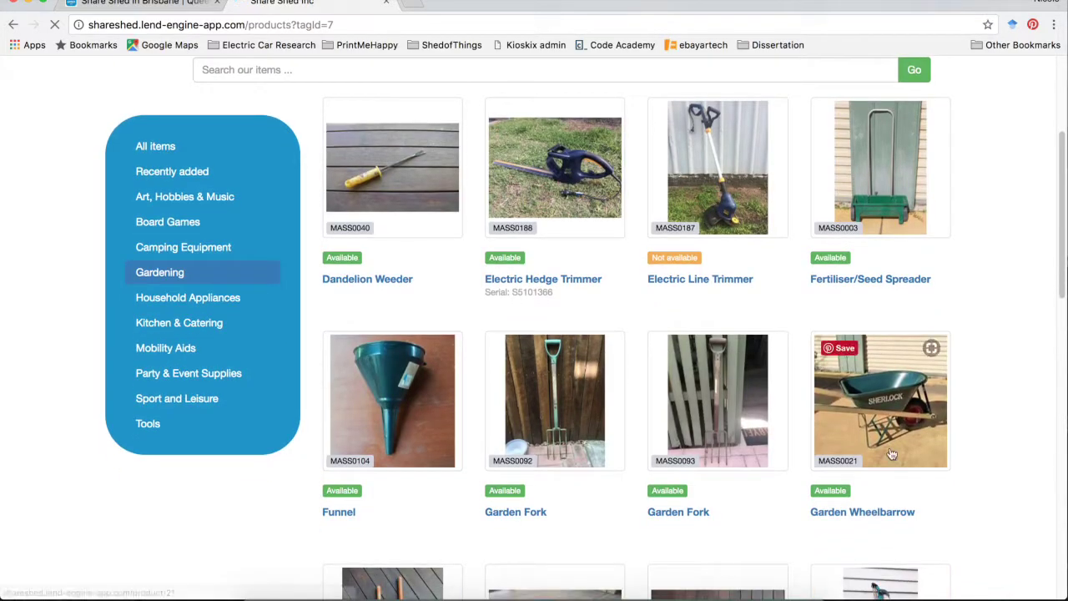
{"action": "left_click", "coordinate": [895, 518]}
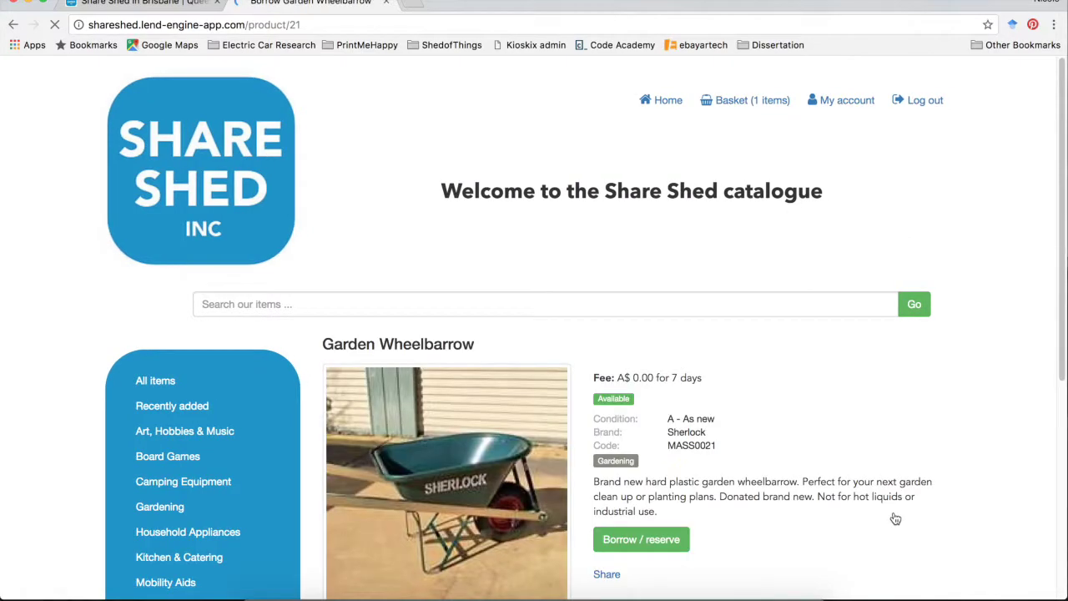
{"action": "scroll", "coordinate": [866, 455], "scroll_direction": "down", "scroll_amount": 6}
{"action": "scroll", "coordinate": [860, 444], "scroll_direction": "up", "scroll_amount": 3}
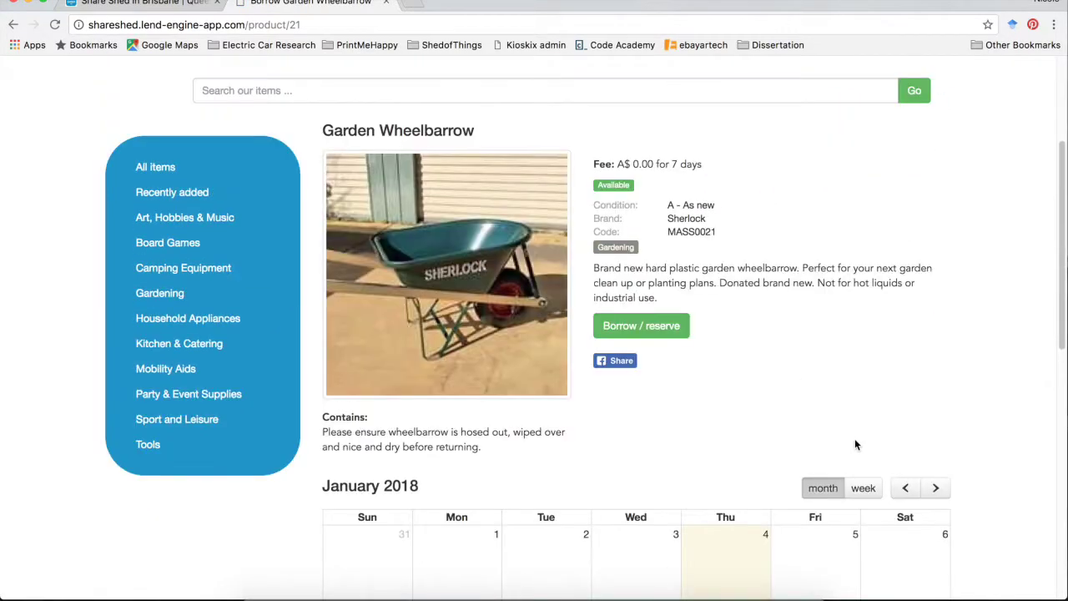
Start a reservation and try 10 and 9 February as return dates, dismissing the 7-day warnings.
{"action": "left_click", "coordinate": [677, 337]}
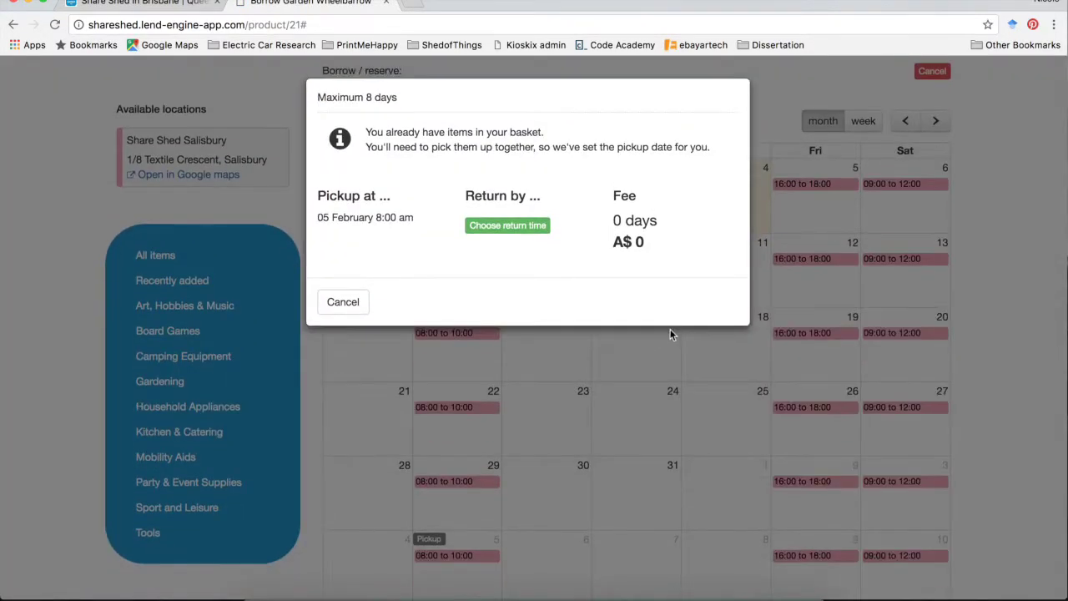
{"action": "left_click", "coordinate": [507, 226]}
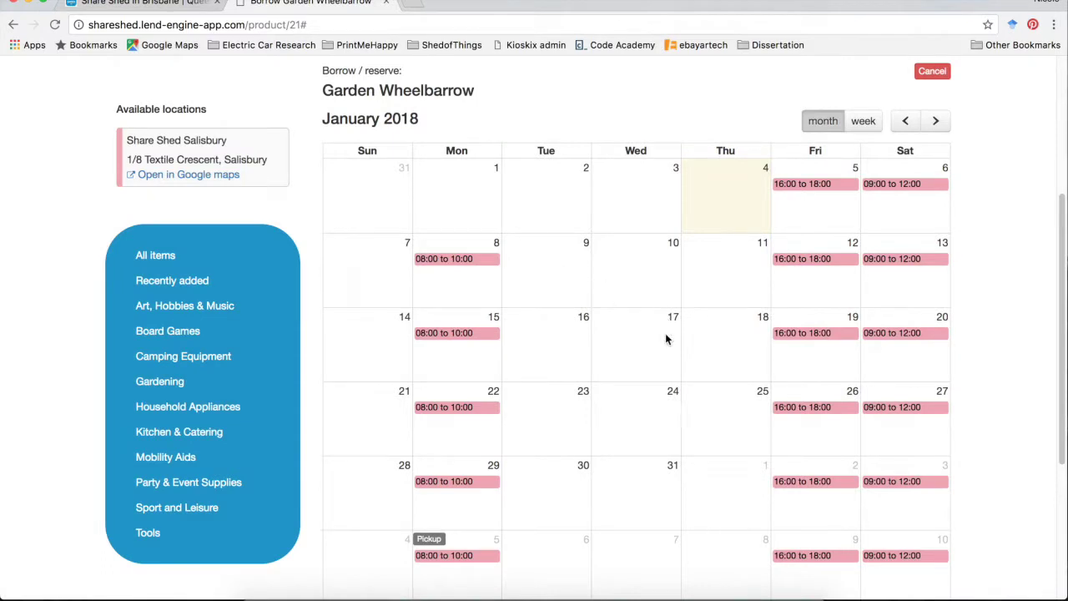
{"action": "scroll", "coordinate": [662, 346], "scroll_direction": "down", "scroll_amount": 3}
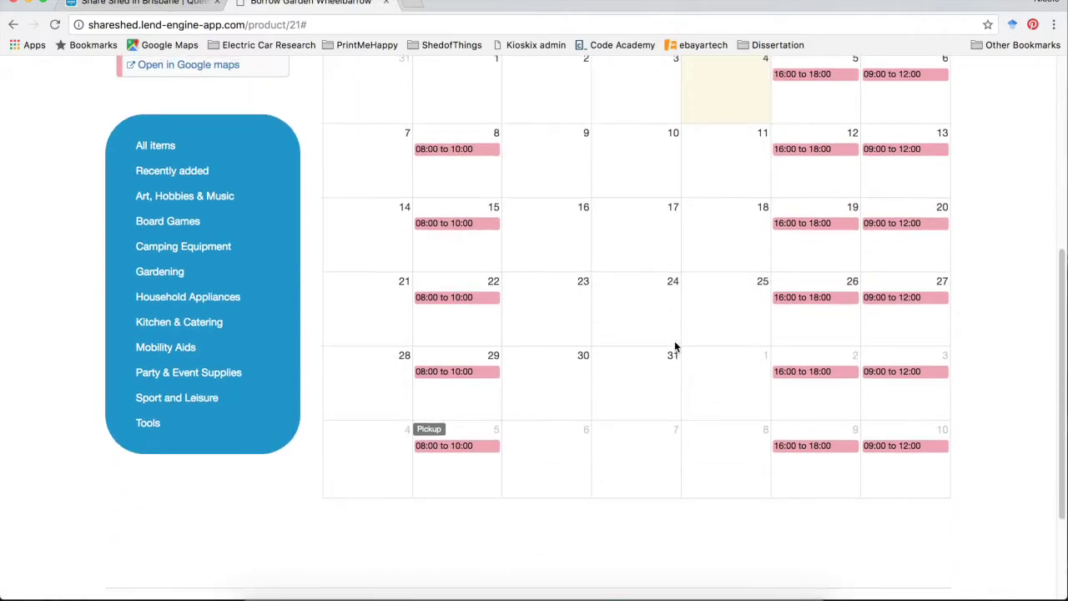
{"action": "left_click", "coordinate": [887, 445]}
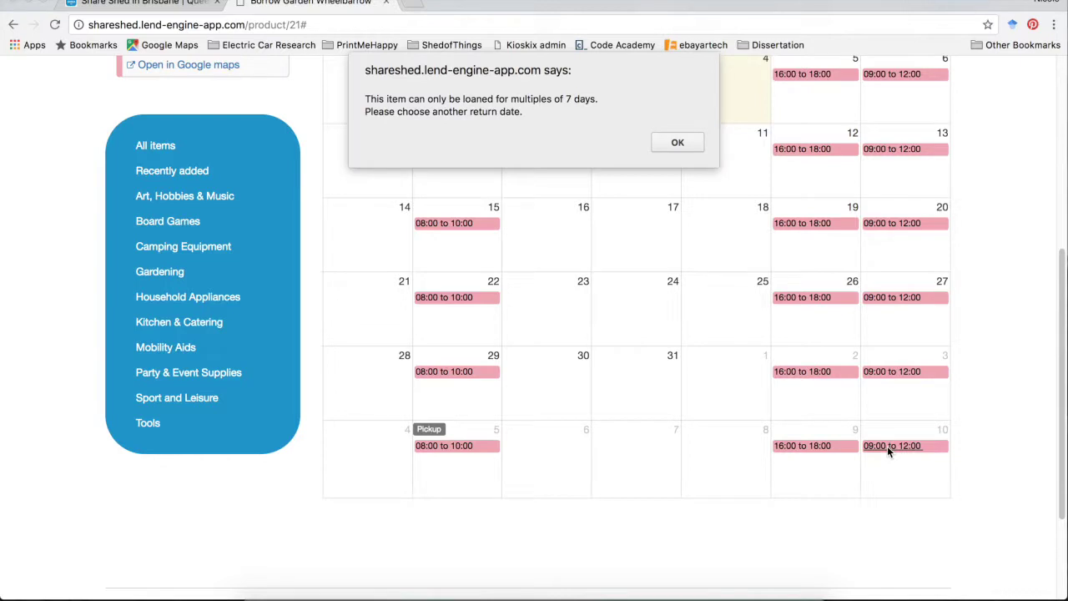
{"action": "left_click", "coordinate": [677, 143]}
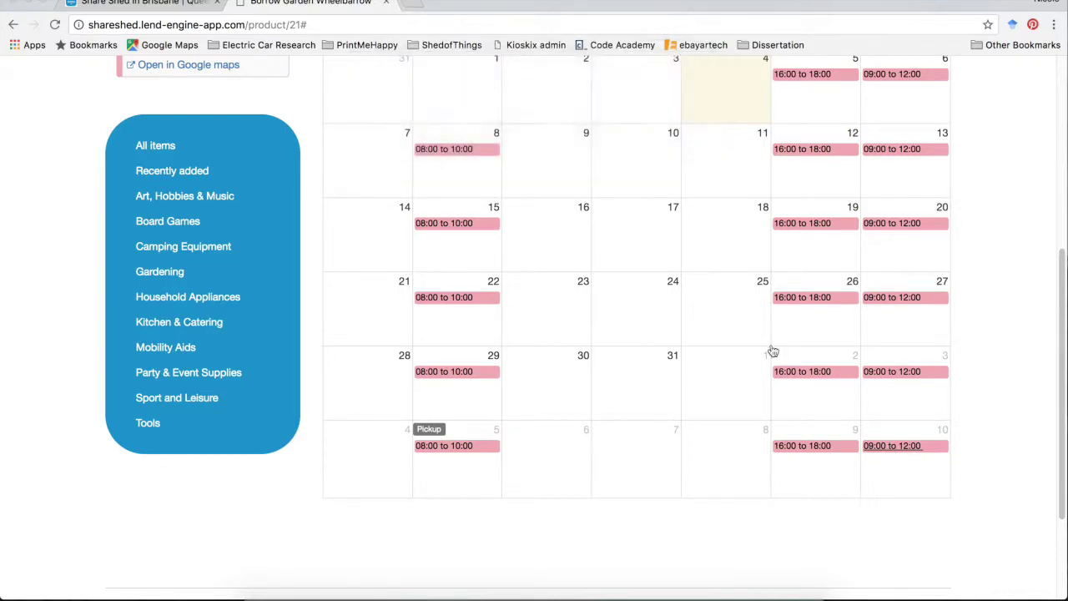
{"action": "left_click", "coordinate": [809, 445]}
{"action": "left_click", "coordinate": [676, 143]}
Try 12 February on the February 2018 calendar, then view the basket holding both items.
{"action": "scroll", "coordinate": [798, 291], "scroll_direction": "up", "scroll_amount": 3}
{"action": "left_click", "coordinate": [936, 106]}
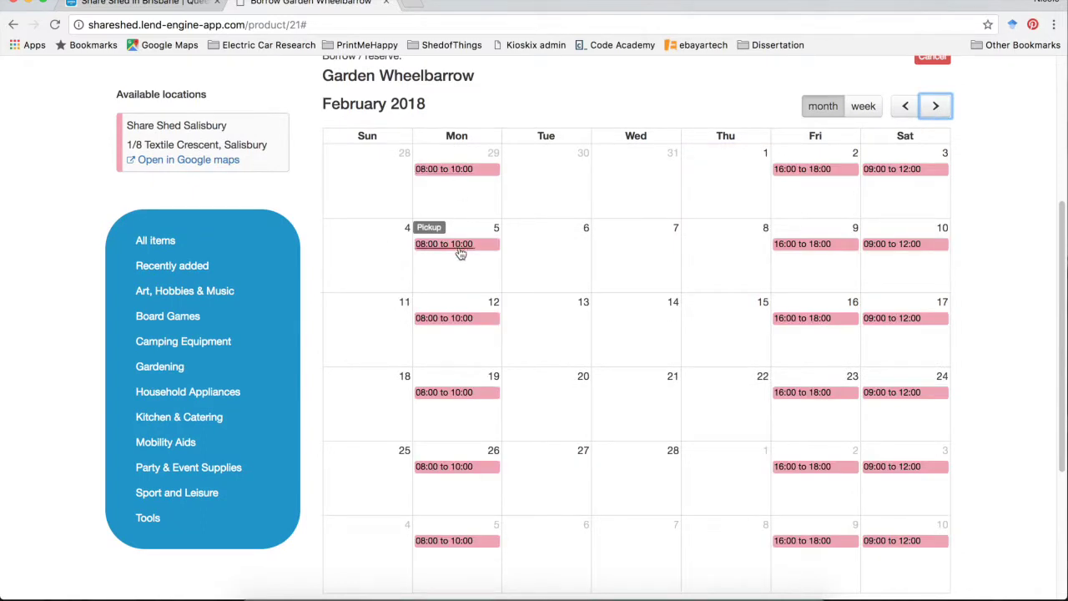
{"action": "left_click", "coordinate": [455, 323]}
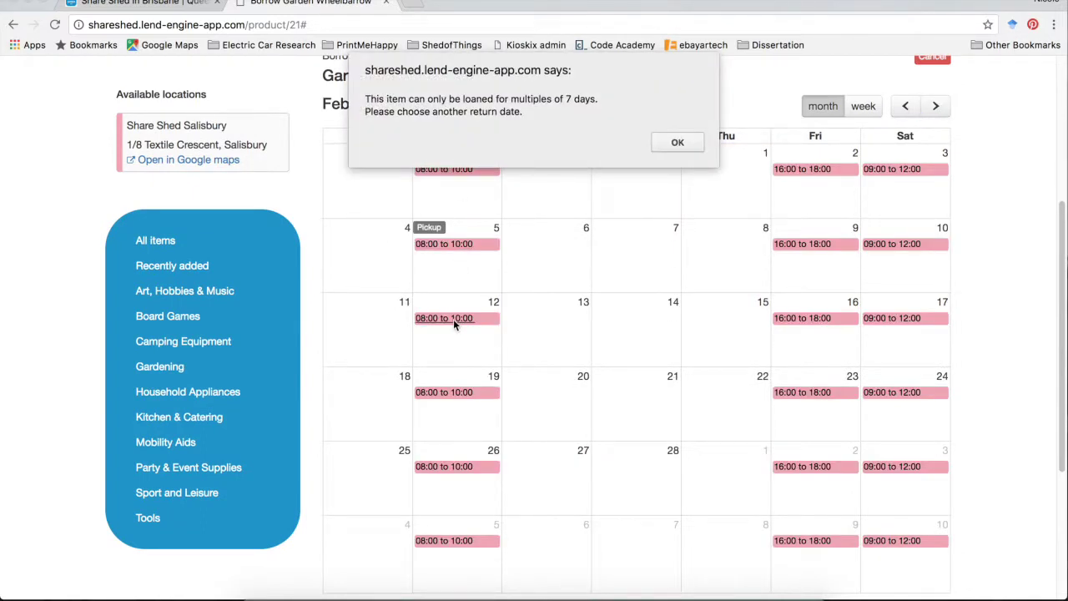
{"action": "left_click", "coordinate": [677, 144]}
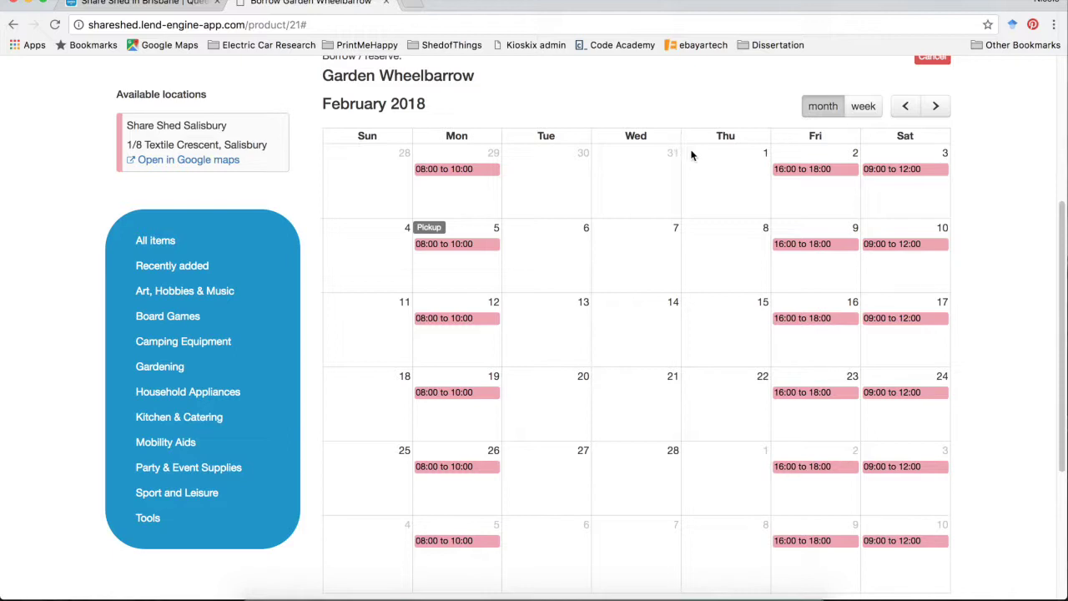
{"action": "left_click", "coordinate": [932, 58]}
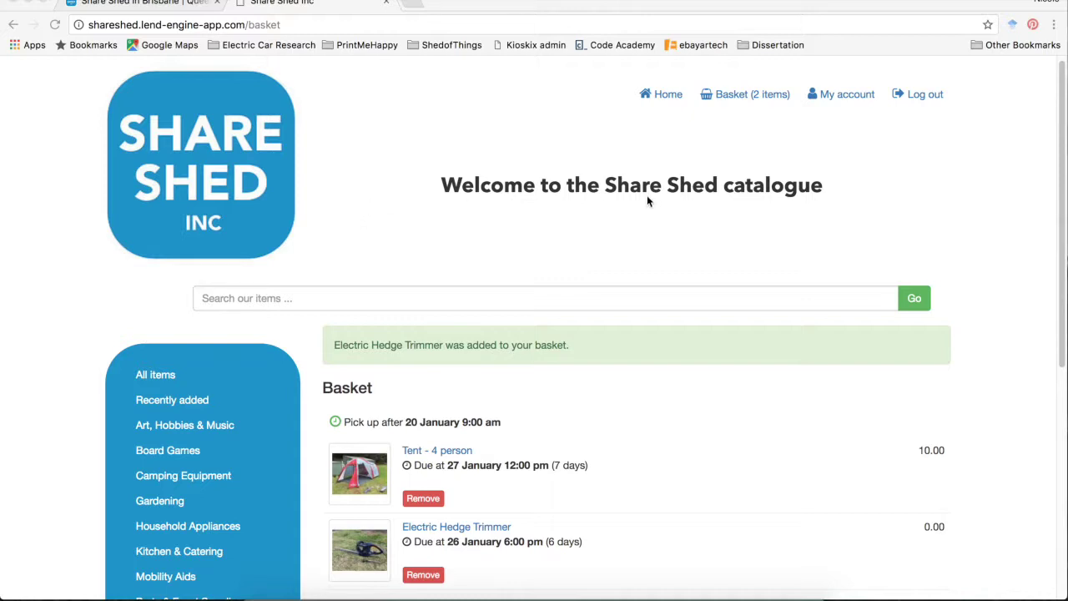
{"action": "scroll", "coordinate": [983, 178], "scroll_direction": "down", "scroll_amount": 1}
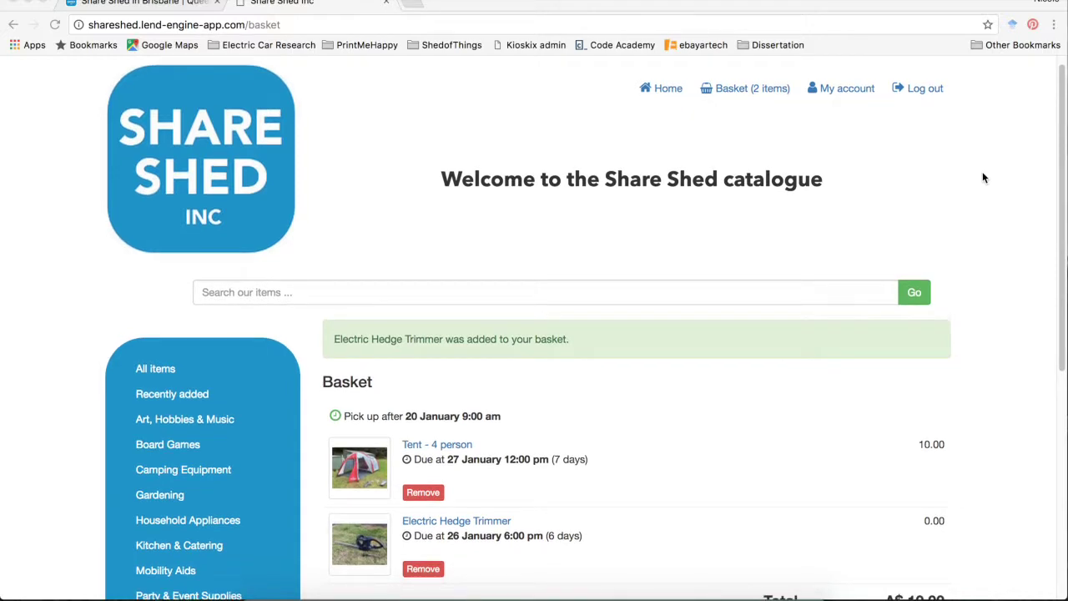
{"action": "scroll", "coordinate": [982, 177], "scroll_direction": "down", "scroll_amount": 2}
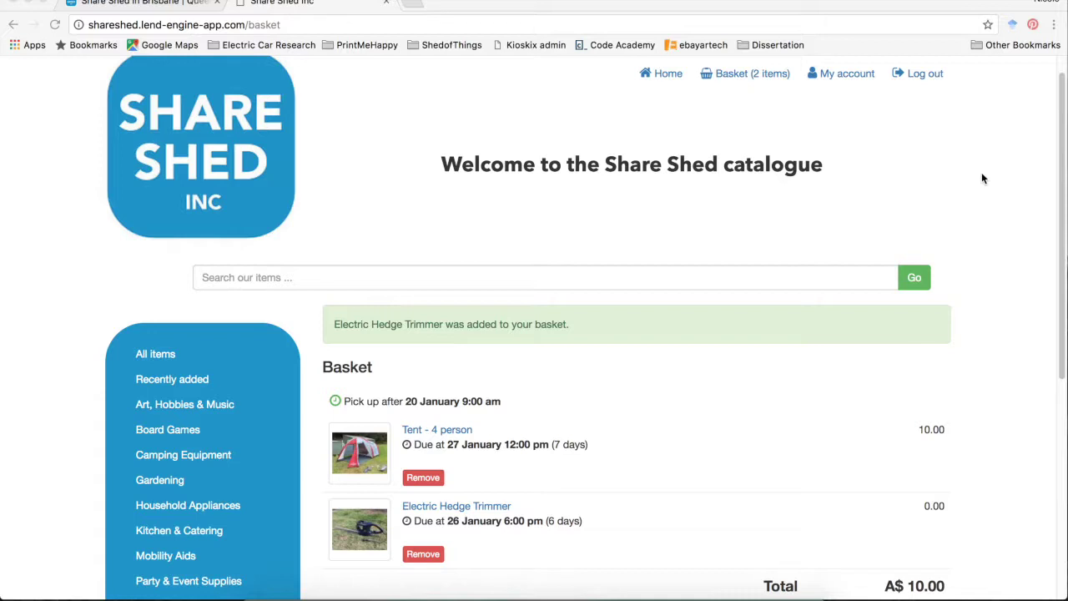
{"action": "scroll", "coordinate": [981, 177], "scroll_direction": "down", "scroll_amount": 4}
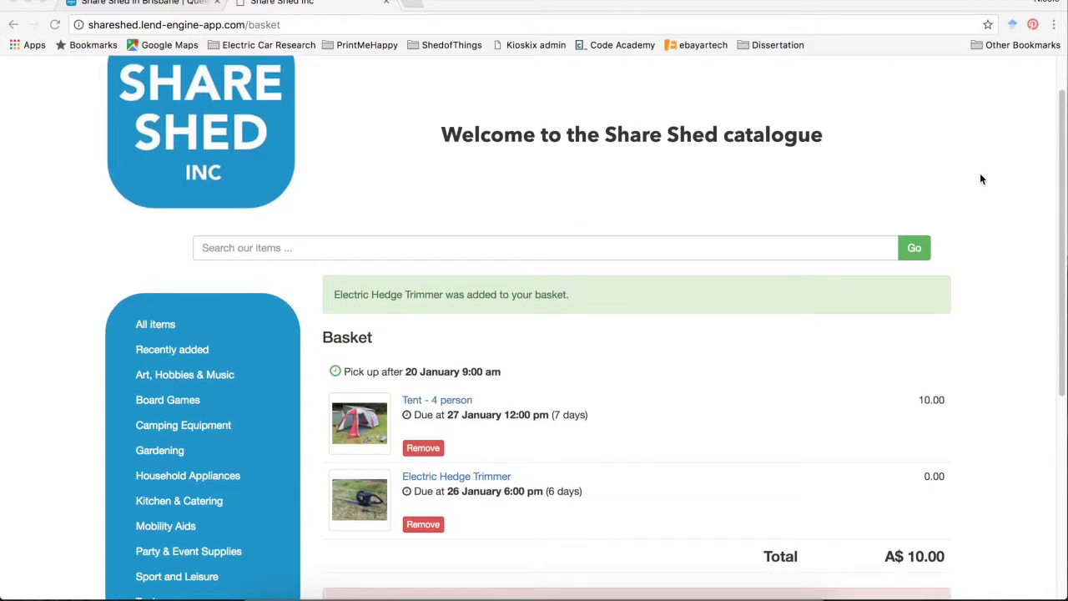
{"action": "scroll", "coordinate": [980, 179], "scroll_direction": "down", "scroll_amount": 6}
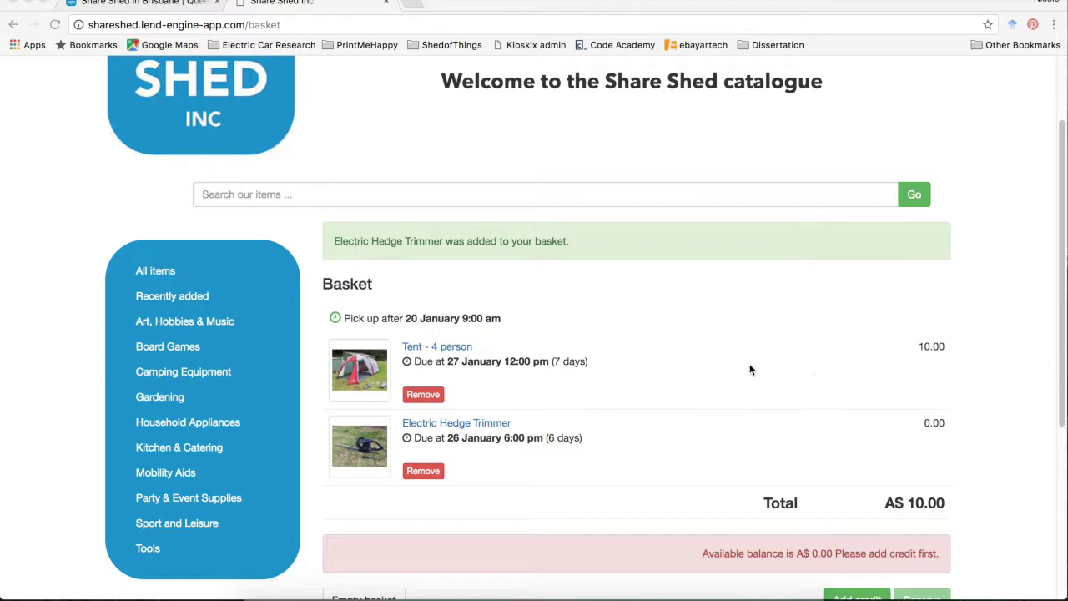
{"action": "scroll", "coordinate": [976, 350], "scroll_direction": "down", "scroll_amount": 2}
{"action": "scroll", "coordinate": [977, 350], "scroll_direction": "down", "scroll_amount": 1}
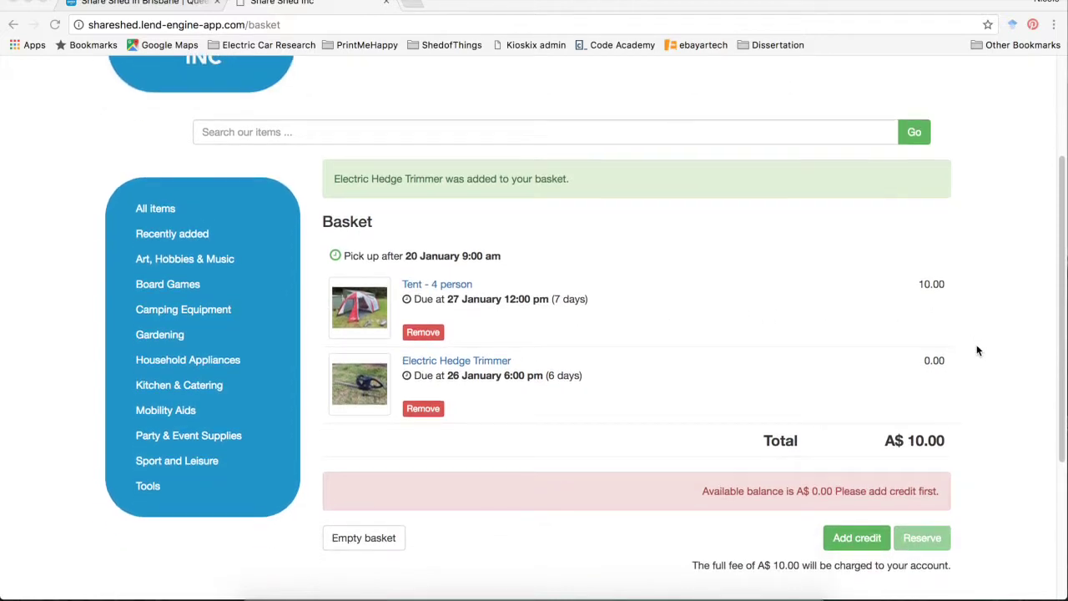
{"action": "scroll", "coordinate": [977, 350], "scroll_direction": "down", "scroll_amount": 1}
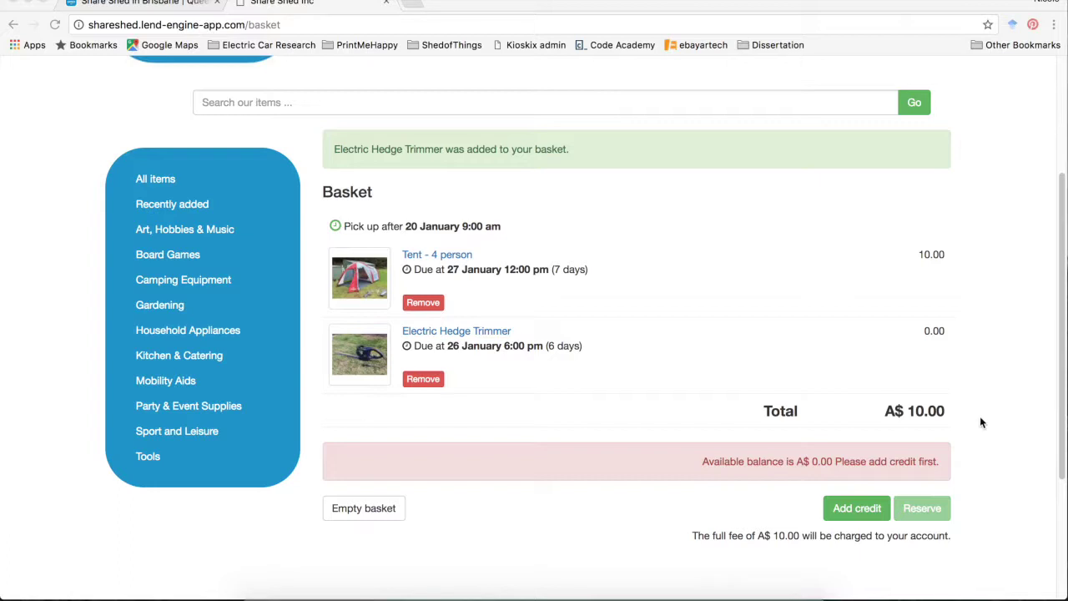
Top up A$10.00 of credit from the basket, bringing up the Stripe card payment dialog.
{"action": "left_click", "coordinate": [870, 513]}
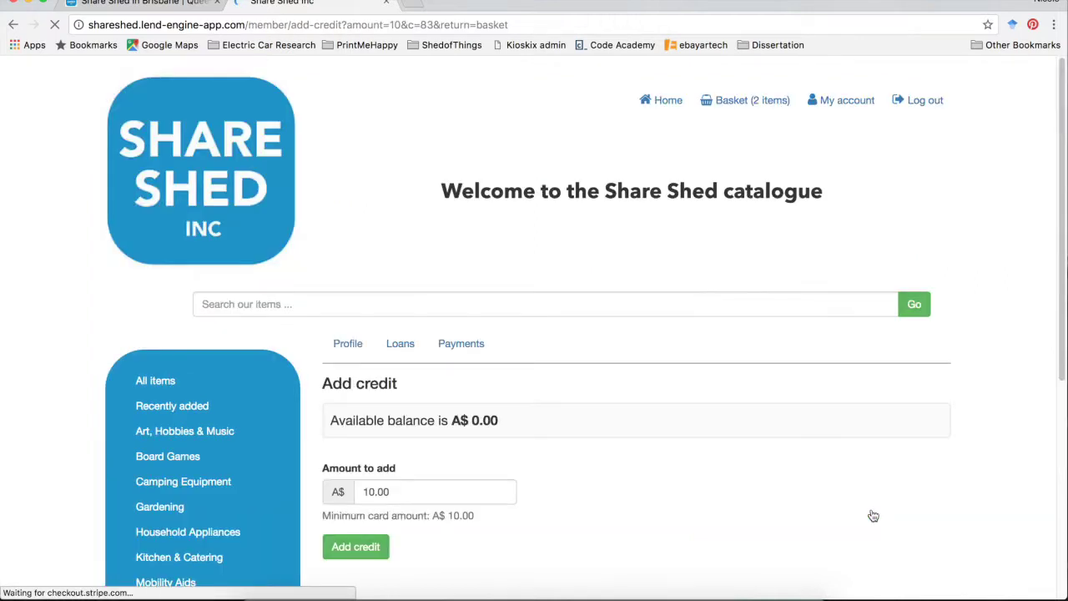
{"action": "scroll", "coordinate": [921, 367], "scroll_direction": "down", "scroll_amount": 1}
{"action": "scroll", "coordinate": [920, 370], "scroll_direction": "down", "scroll_amount": 2}
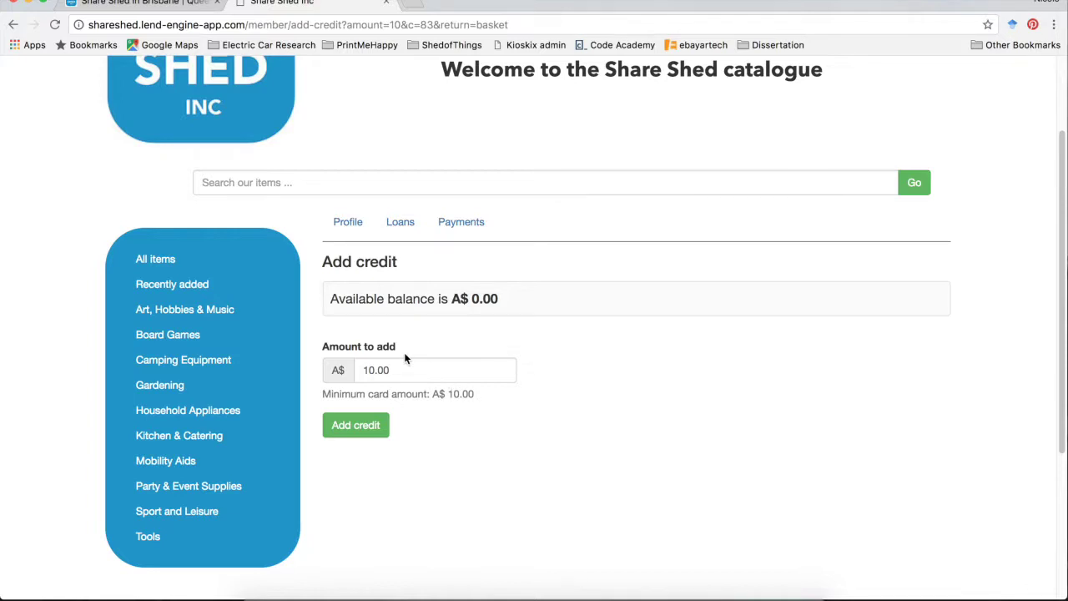
{"action": "left_click", "coordinate": [357, 424]}
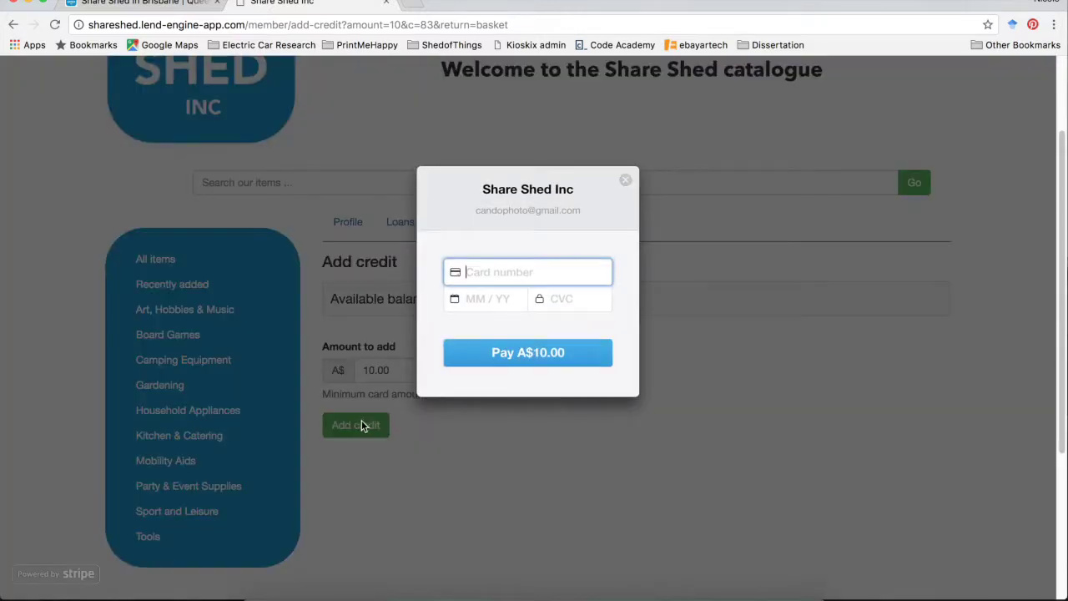
Close the Stripe payment dialog unpaid and go back to the basket.
{"action": "left_click", "coordinate": [625, 182]}
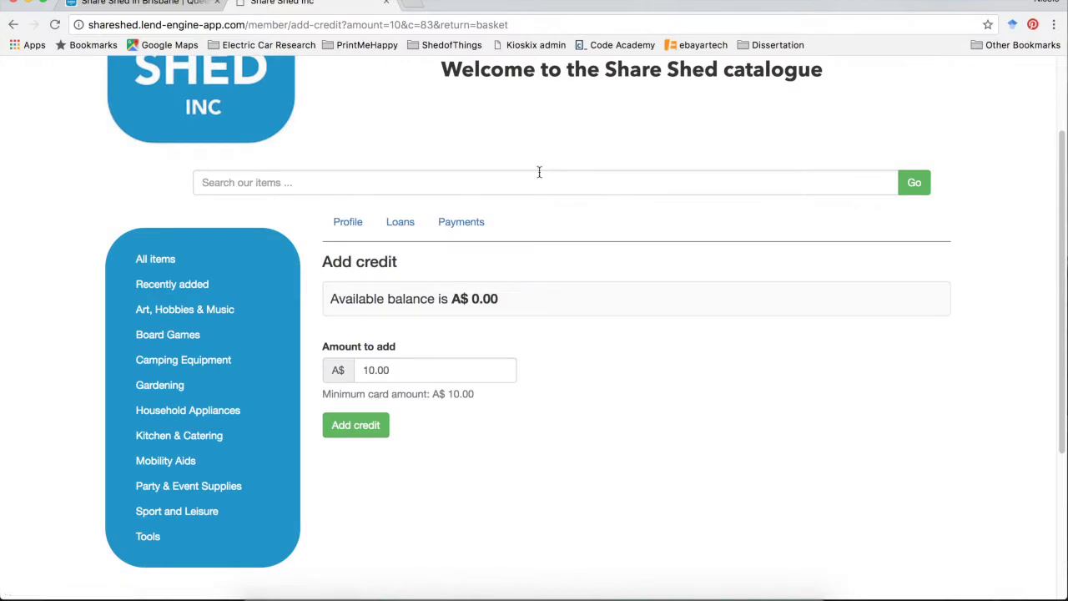
{"action": "left_click", "coordinate": [13, 24]}
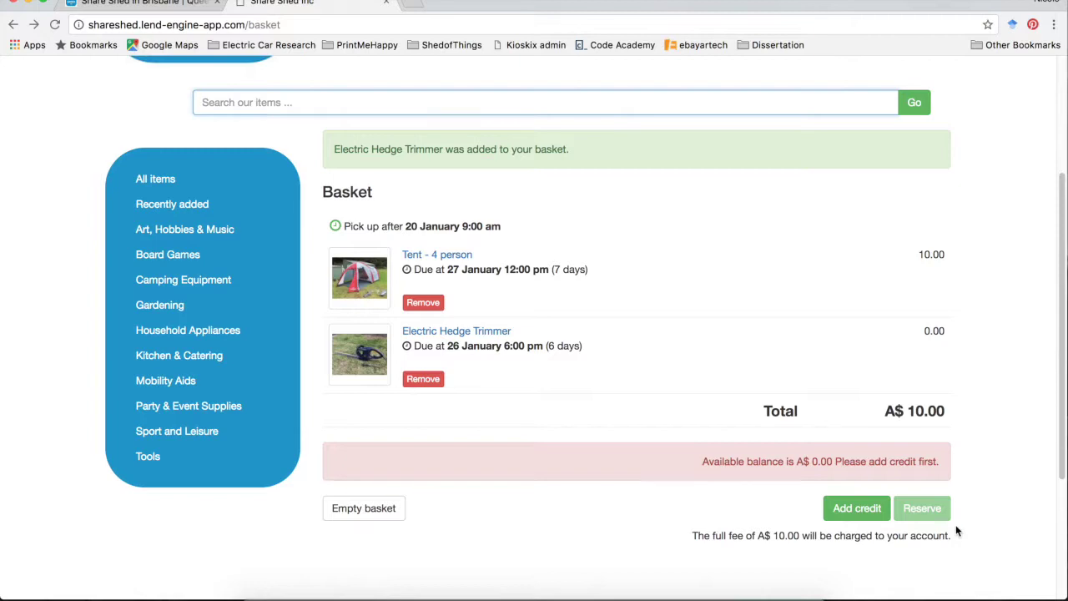
Remove Tent - 4 person from the basket, leaving the Electric Hedge Trimmer at A$ 0.00.
{"action": "left_click", "coordinate": [427, 304]}
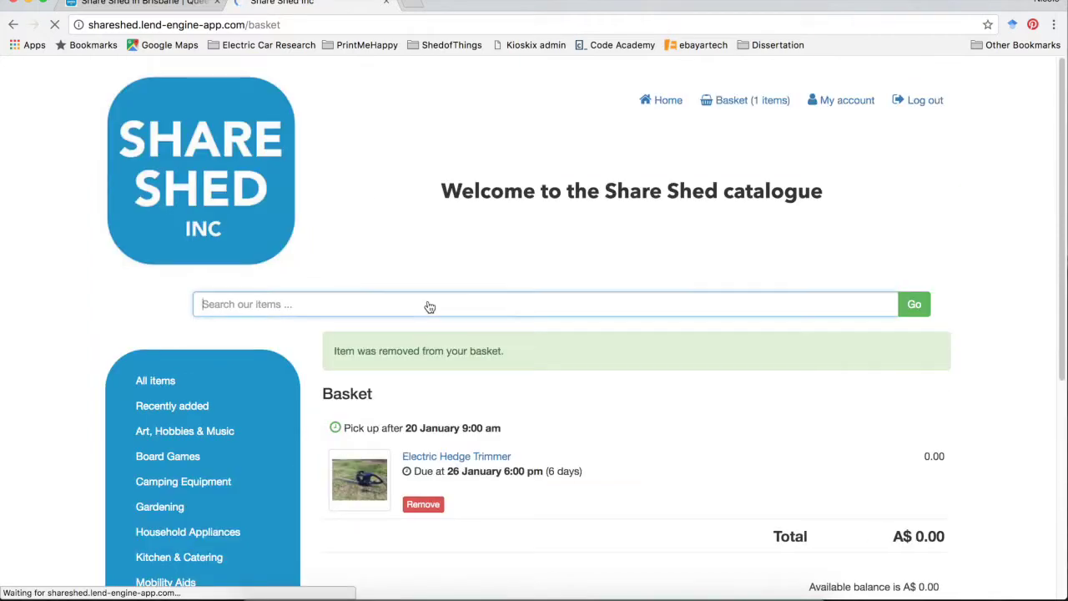
{"action": "scroll", "coordinate": [995, 357], "scroll_direction": "down", "scroll_amount": 2}
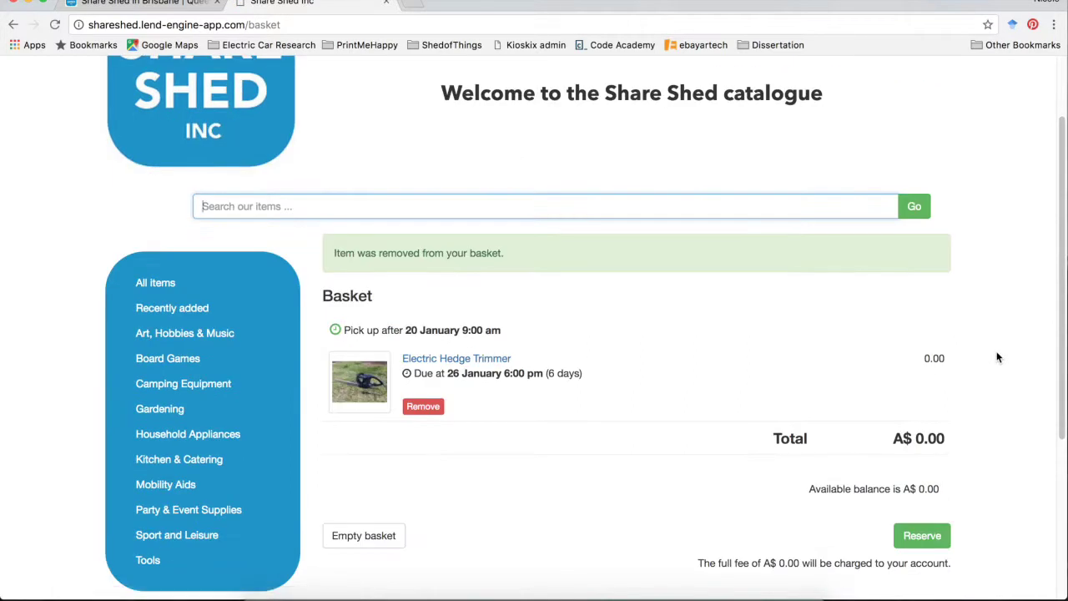
{"action": "scroll", "coordinate": [995, 357], "scroll_direction": "up", "scroll_amount": 1}
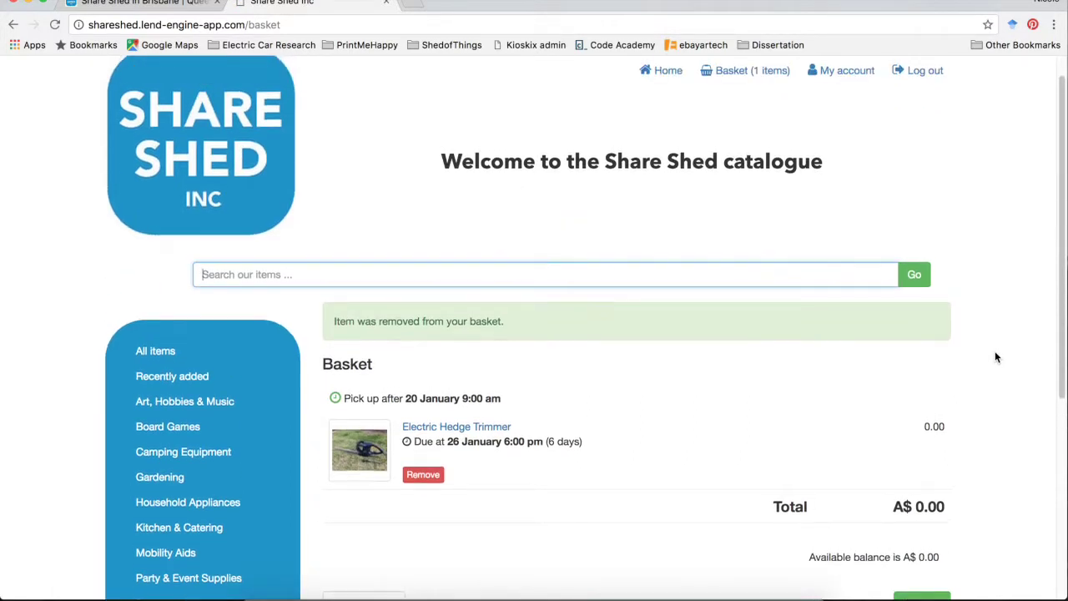
{"action": "scroll", "coordinate": [994, 357], "scroll_direction": "down", "scroll_amount": 1}
{"action": "scroll", "coordinate": [995, 357], "scroll_direction": "down", "scroll_amount": 1}
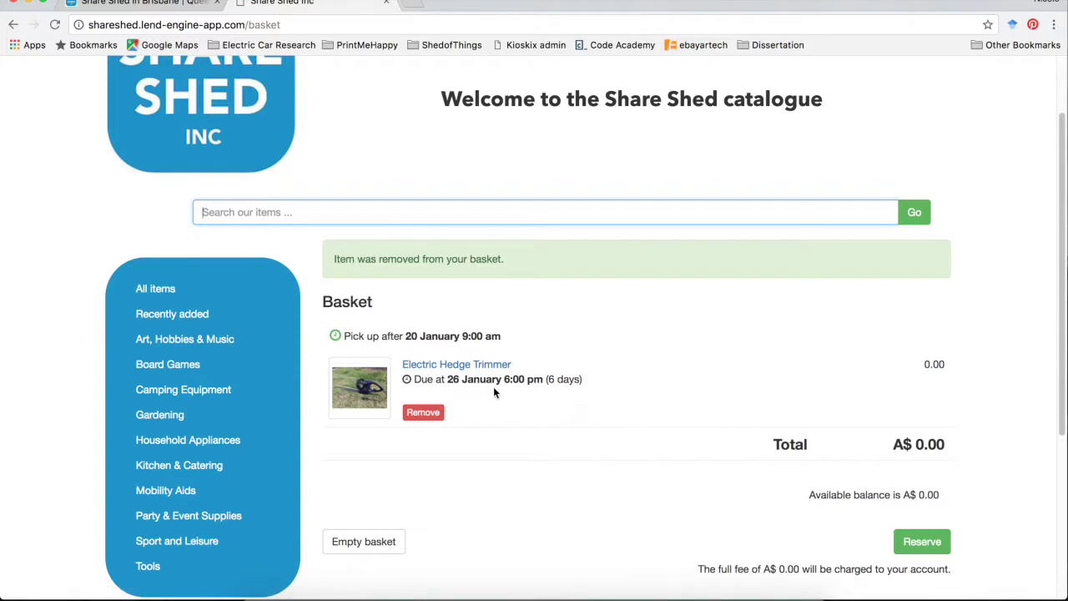
Open the Electric Hedge Trimmer page from the basket and scroll through its January 2018 calendar.
{"action": "left_click", "coordinate": [478, 365]}
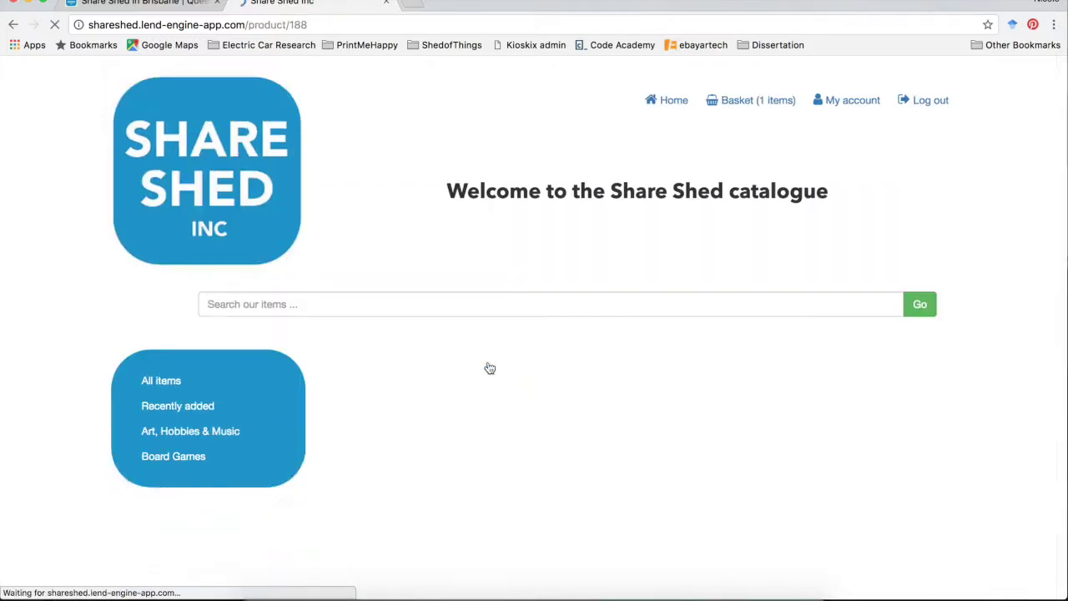
{"action": "scroll", "coordinate": [822, 388], "scroll_direction": "down", "scroll_amount": 2}
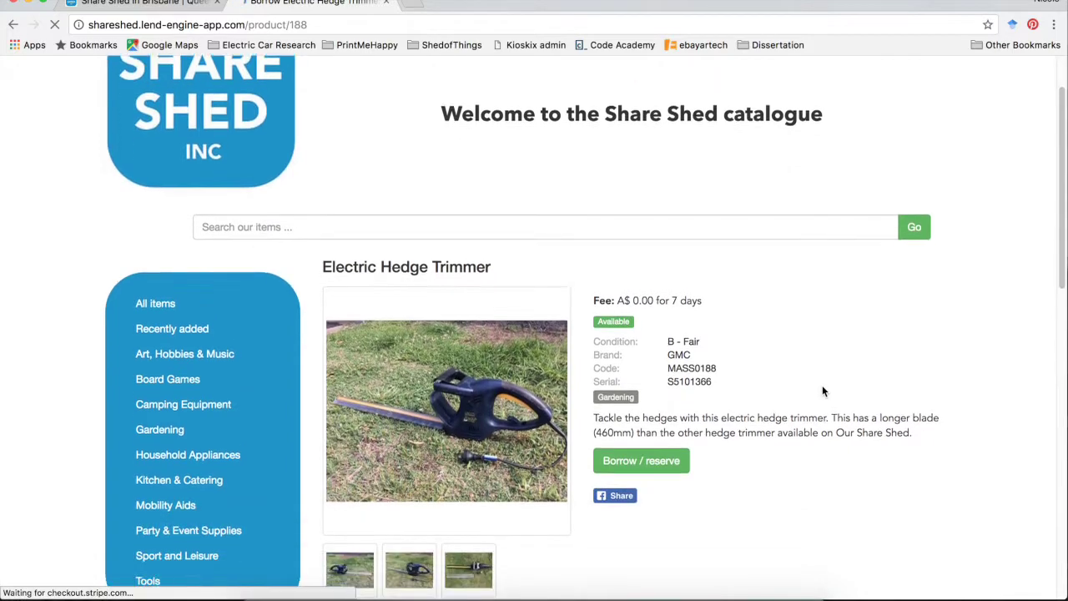
{"action": "scroll", "coordinate": [822, 386], "scroll_direction": "down", "scroll_amount": 4}
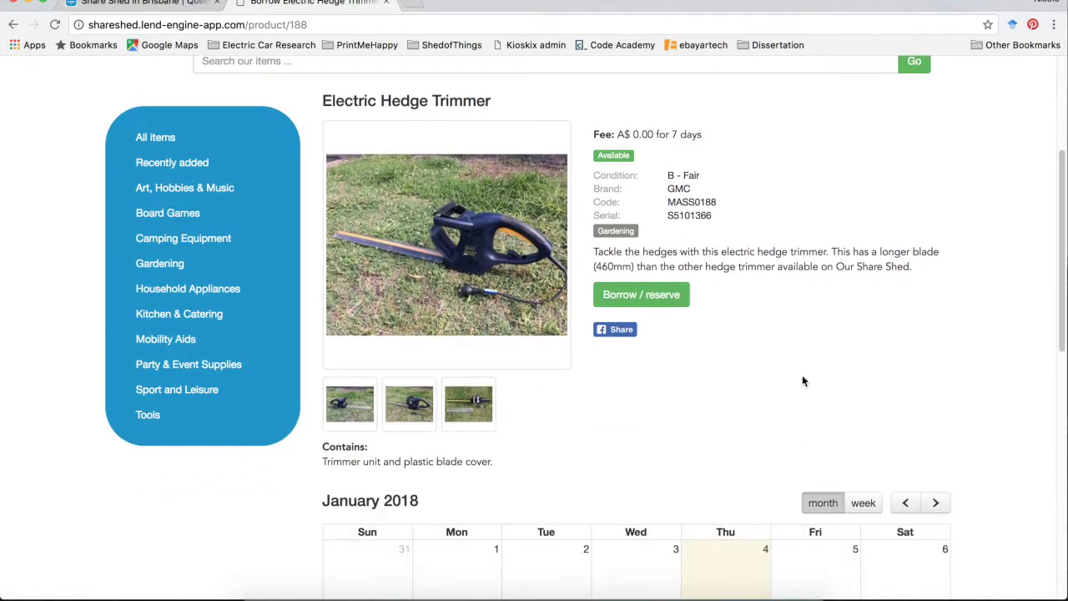
{"action": "scroll", "coordinate": [781, 376], "scroll_direction": "down", "scroll_amount": 6}
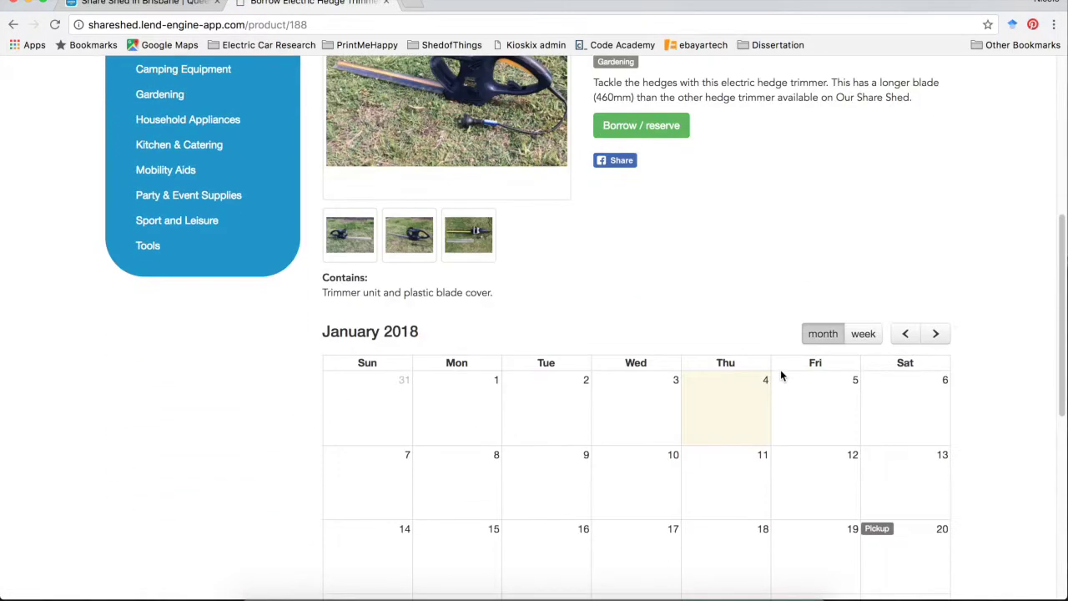
{"action": "scroll", "coordinate": [782, 376], "scroll_direction": "up", "scroll_amount": 12}
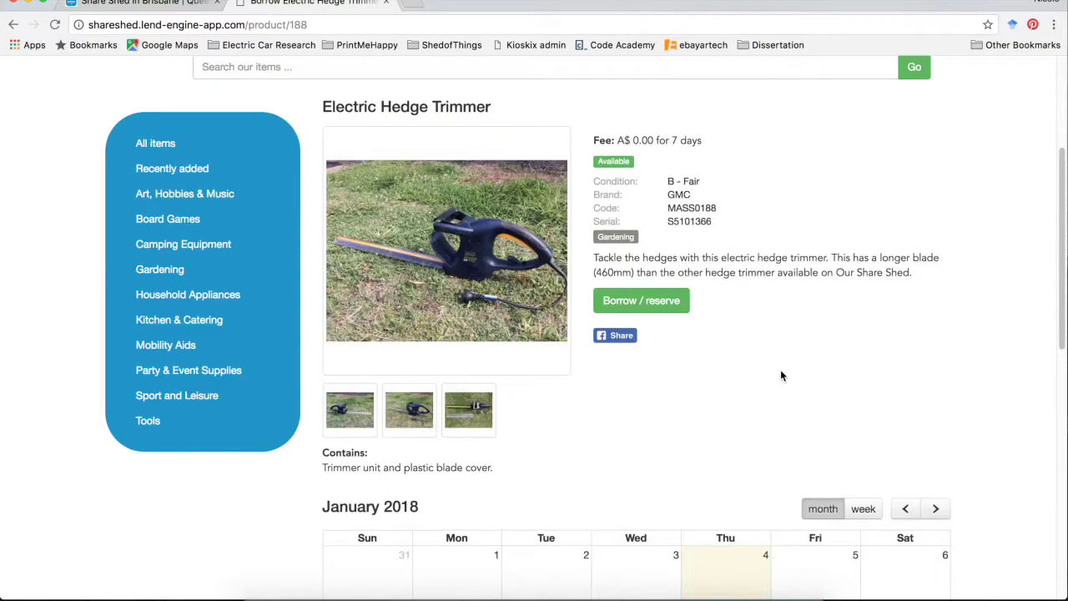
{"action": "scroll", "coordinate": [780, 375], "scroll_direction": "down", "scroll_amount": 2}
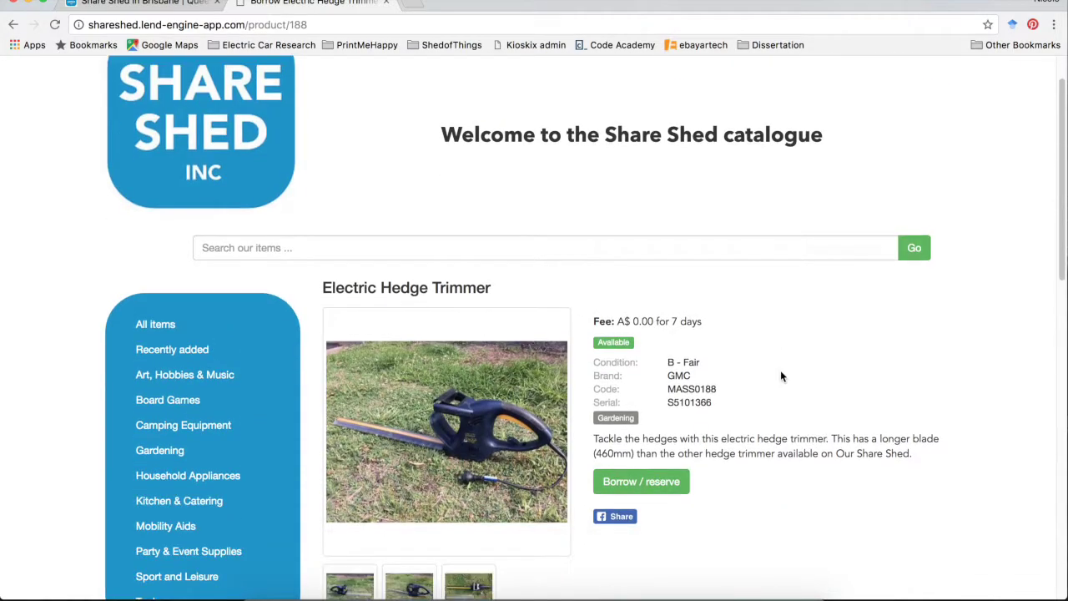
{"action": "scroll", "coordinate": [782, 378], "scroll_direction": "up", "scroll_amount": 2}
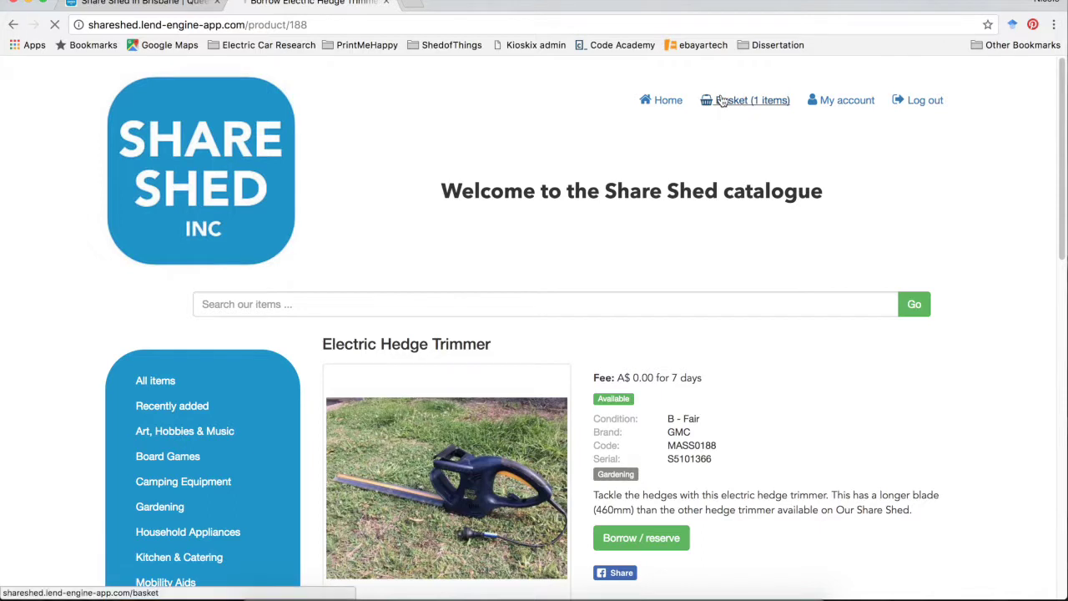
Go back to the basket holding the Electric Hedge Trimmer at A$0.00 and reserve it as Reservation #116.
{"action": "left_click", "coordinate": [721, 100]}
{"action": "scroll", "coordinate": [999, 219], "scroll_direction": "down", "scroll_amount": 3}
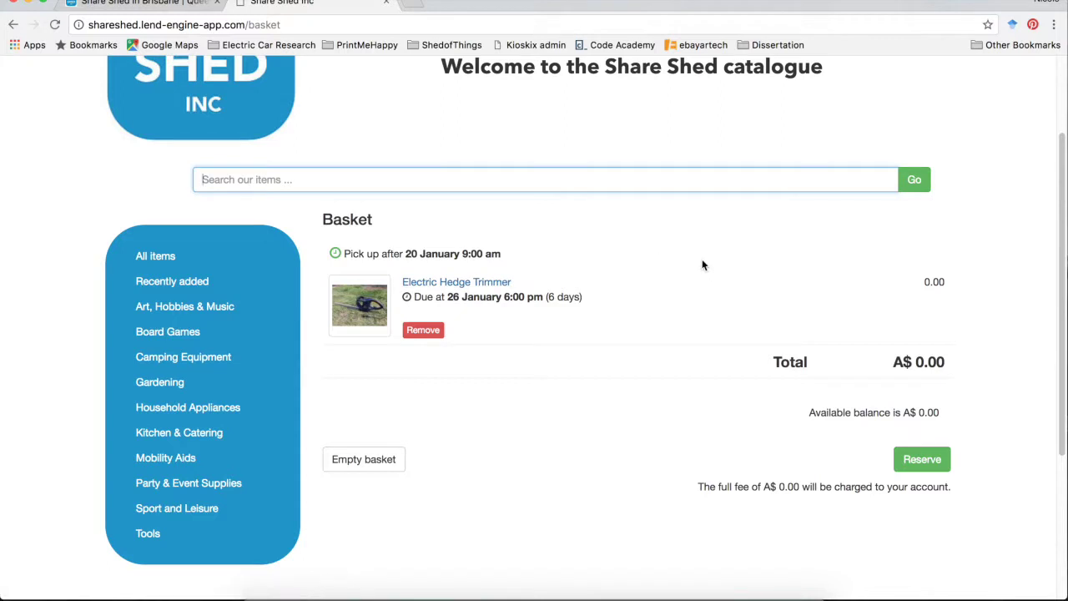
{"action": "left_click", "coordinate": [925, 465]}
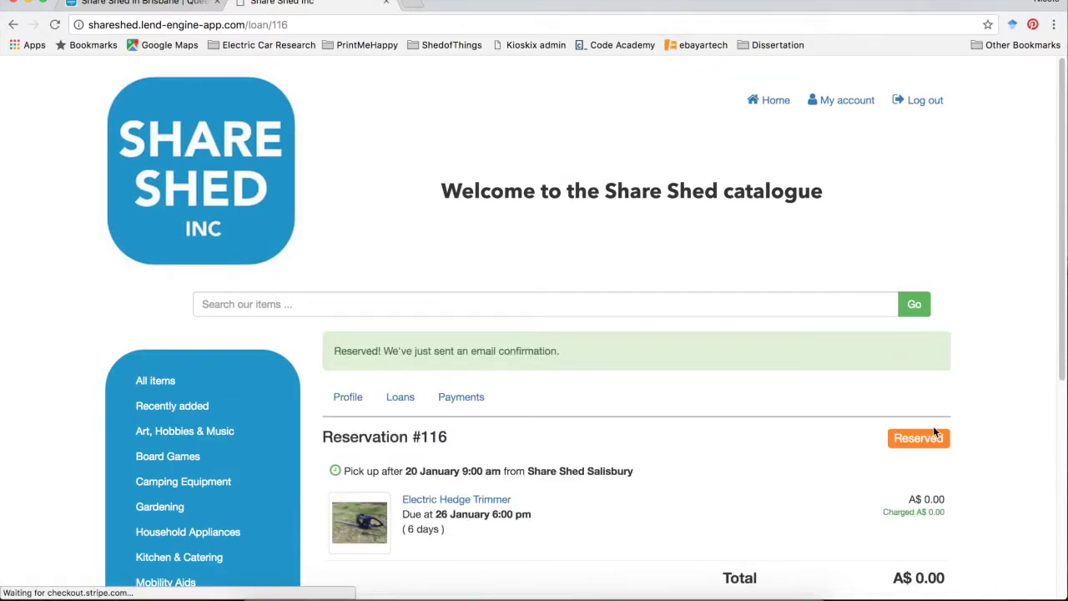
Scroll through Reservation #116: pick-up after 20 January 9:00 am at Share Shed Salisbury, total A$ 0.00.
{"action": "scroll", "coordinate": [980, 328], "scroll_direction": "down", "scroll_amount": 3}
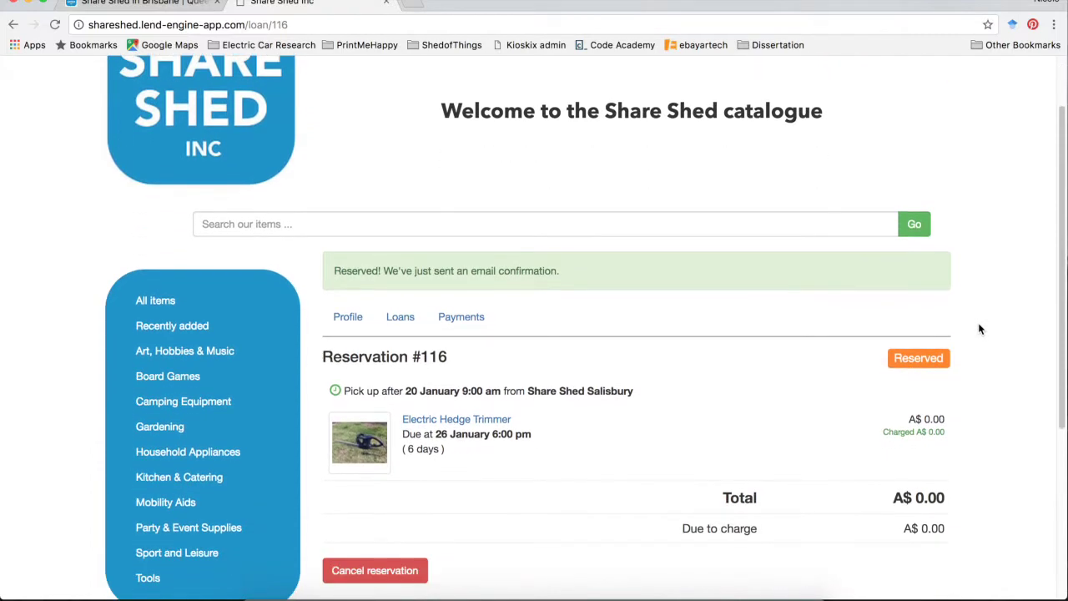
{"action": "scroll", "coordinate": [981, 329], "scroll_direction": "down", "scroll_amount": 1}
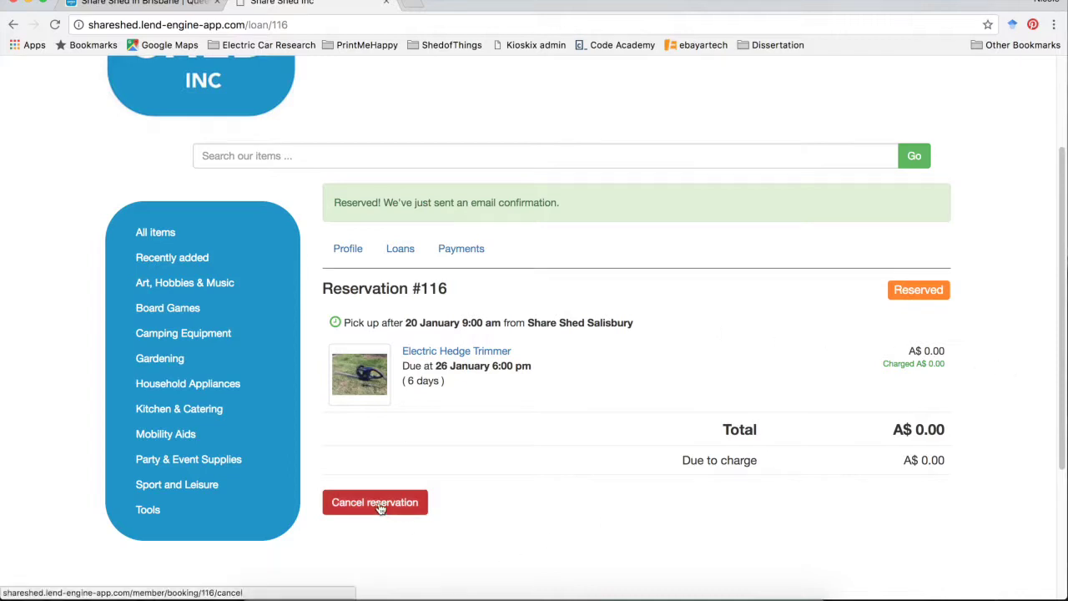
{"action": "scroll", "coordinate": [993, 384], "scroll_direction": "up", "scroll_amount": 3}
{"action": "scroll", "coordinate": [993, 387], "scroll_direction": "up", "scroll_amount": 1}
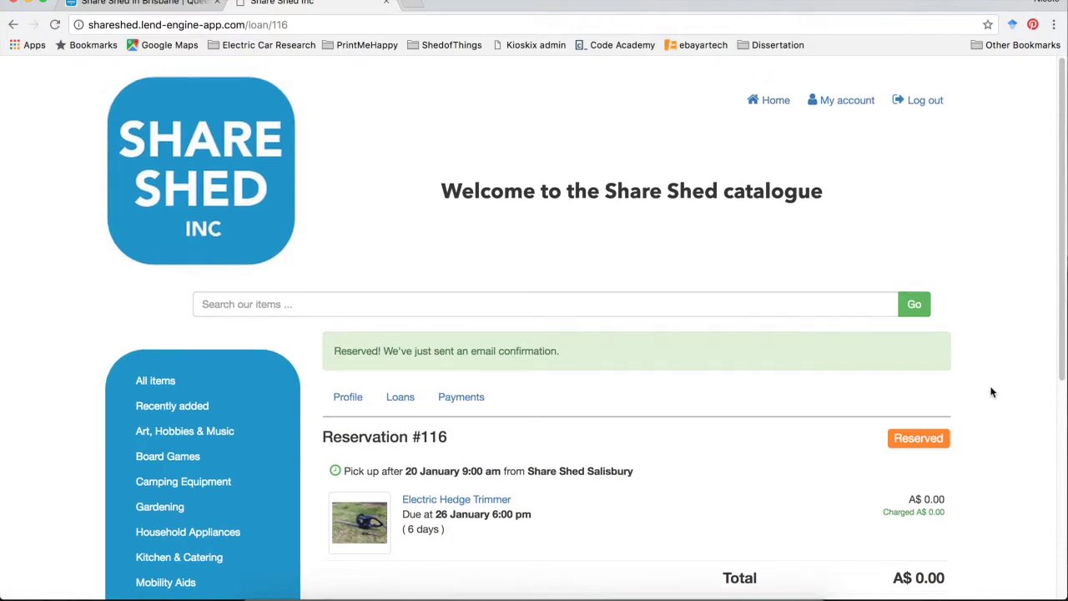
Open My account's Loans list showing the hedge trimmer reserved 20–26 January and Baking Moulds cancelled.
{"action": "left_click", "coordinate": [836, 106]}
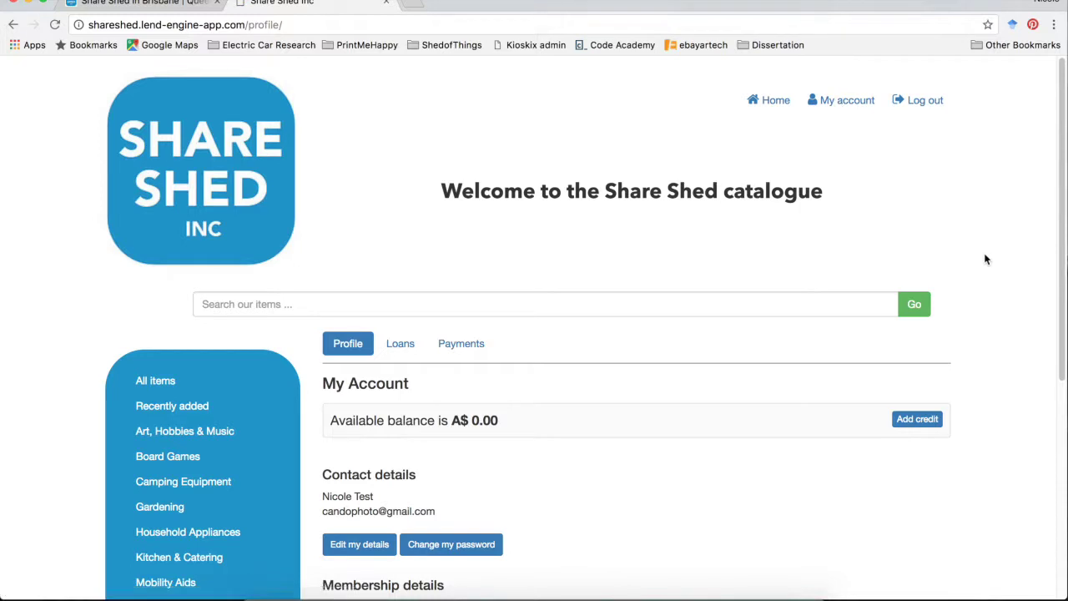
{"action": "scroll", "coordinate": [985, 262], "scroll_direction": "down", "scroll_amount": 2}
{"action": "scroll", "coordinate": [982, 257], "scroll_direction": "down", "scroll_amount": 1}
{"action": "scroll", "coordinate": [980, 257], "scroll_direction": "down", "scroll_amount": 1}
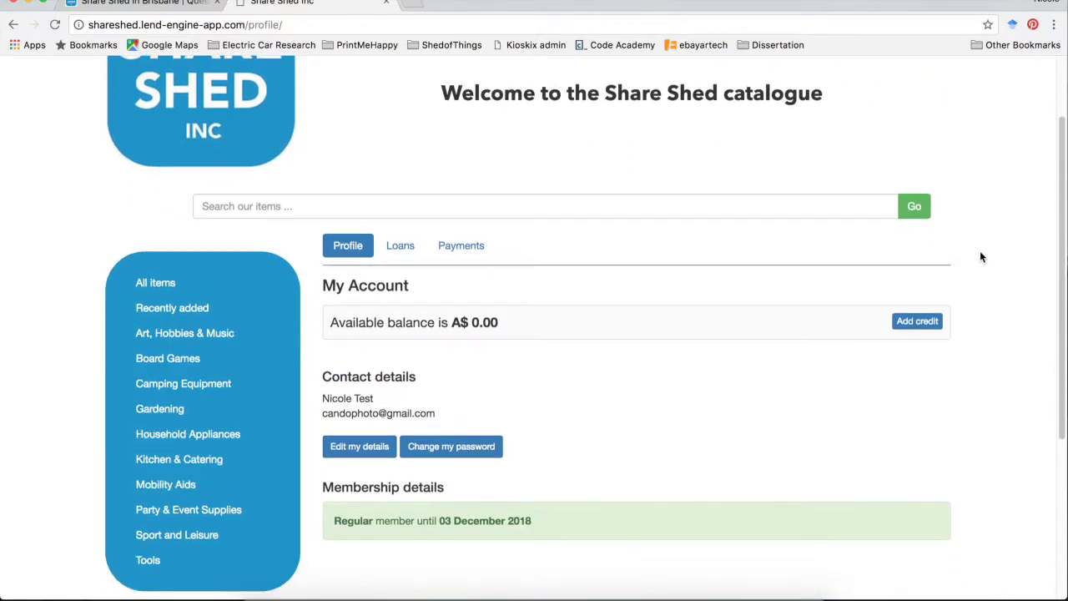
{"action": "left_click", "coordinate": [410, 250]}
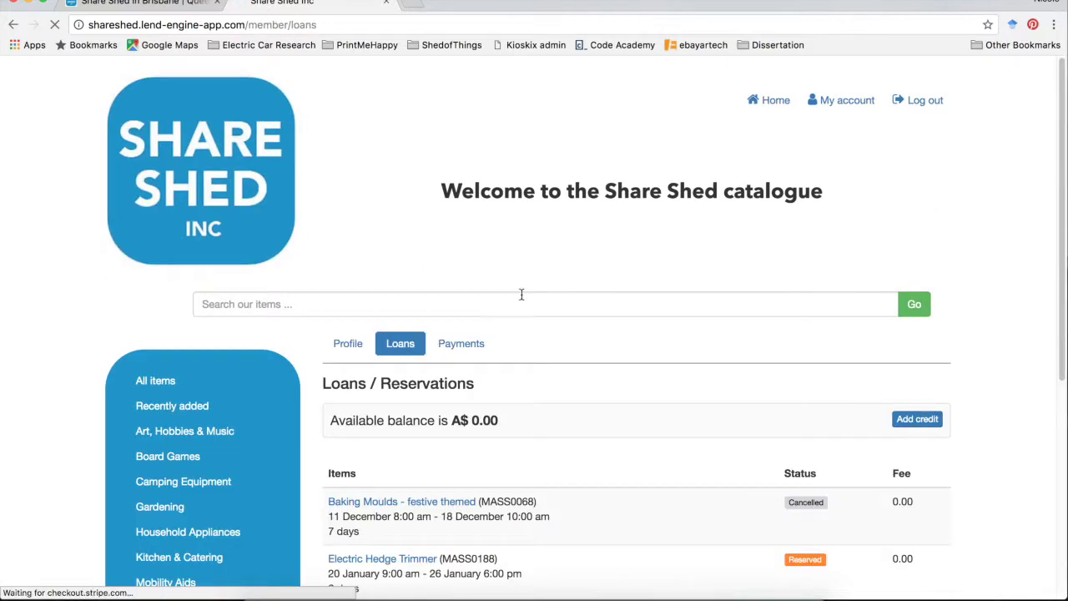
{"action": "scroll", "coordinate": [703, 332], "scroll_direction": "down", "scroll_amount": 4}
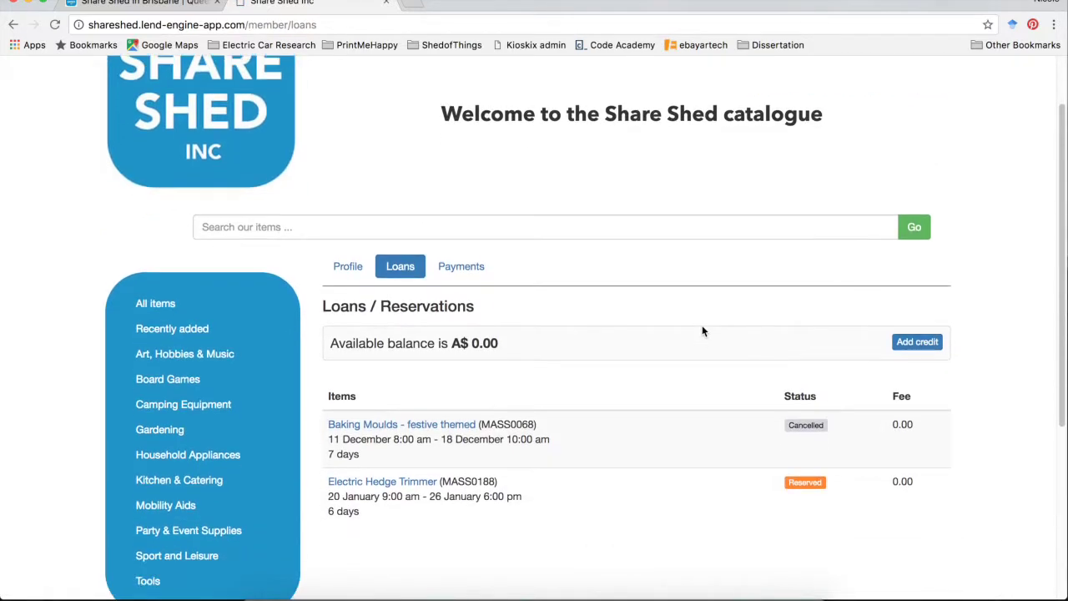
{"action": "scroll", "coordinate": [703, 332], "scroll_direction": "down", "scroll_amount": 5}
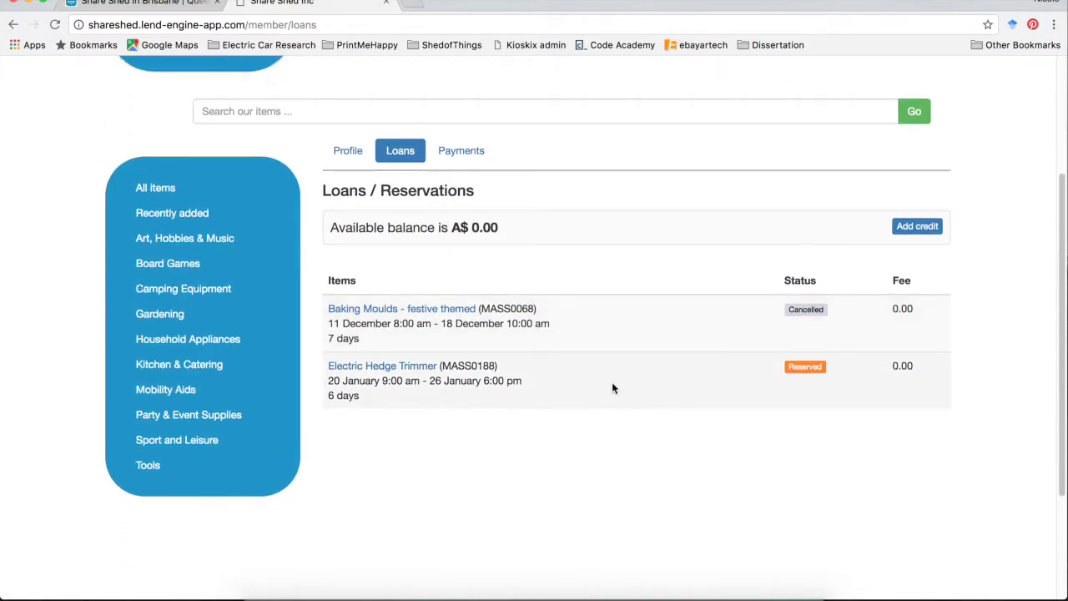
Open the Electric Hedge Trimmer reservation #116 details from the loans list.
{"action": "left_click", "coordinate": [396, 369]}
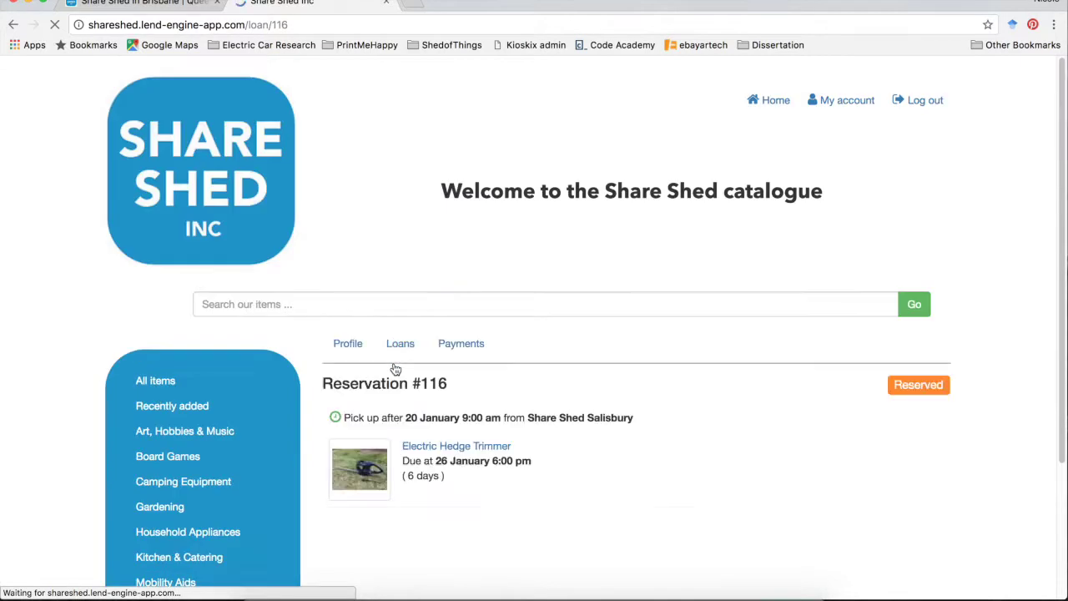
{"action": "scroll", "coordinate": [719, 396], "scroll_direction": "down", "scroll_amount": 1}
{"action": "scroll", "coordinate": [720, 396], "scroll_direction": "down", "scroll_amount": 2}
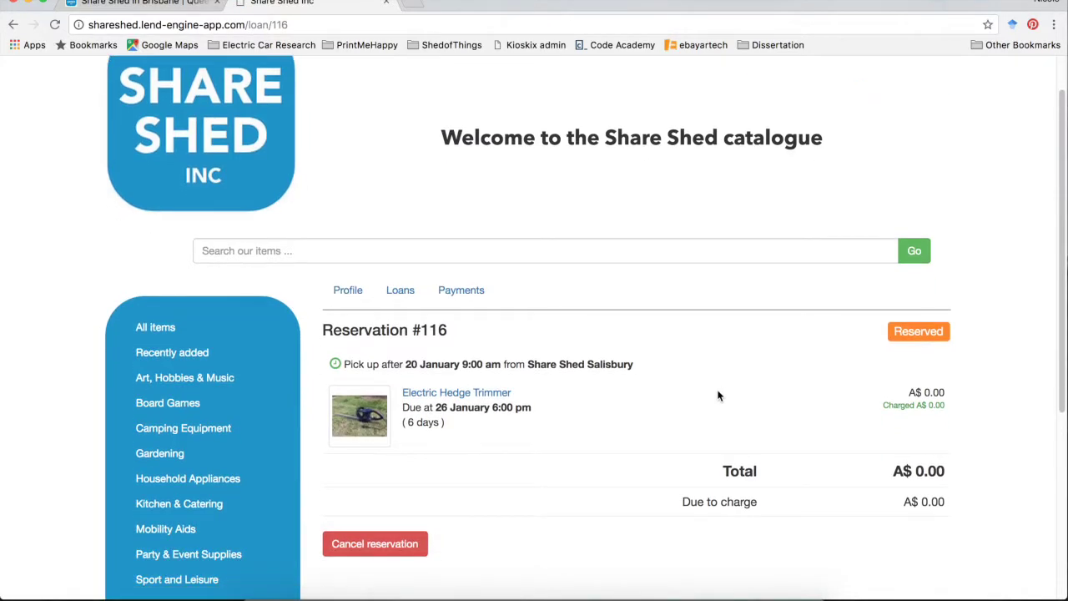
{"action": "scroll", "coordinate": [718, 394], "scroll_direction": "down", "scroll_amount": 3}
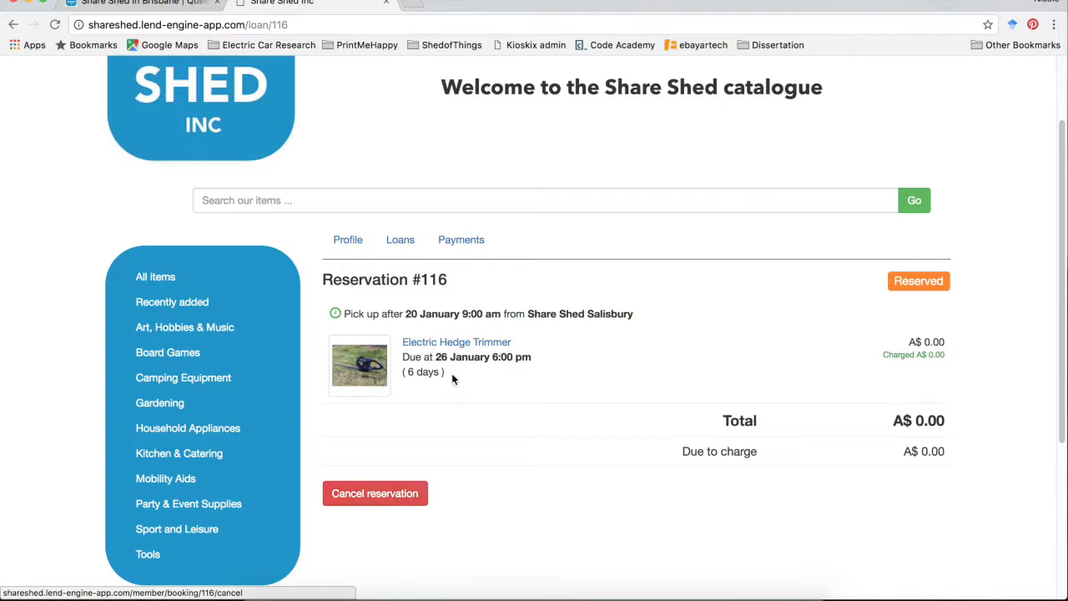
On the trimmer's product page, check My Booking 20–26 January in the calendar, then return to the page.
{"action": "left_click", "coordinate": [458, 344]}
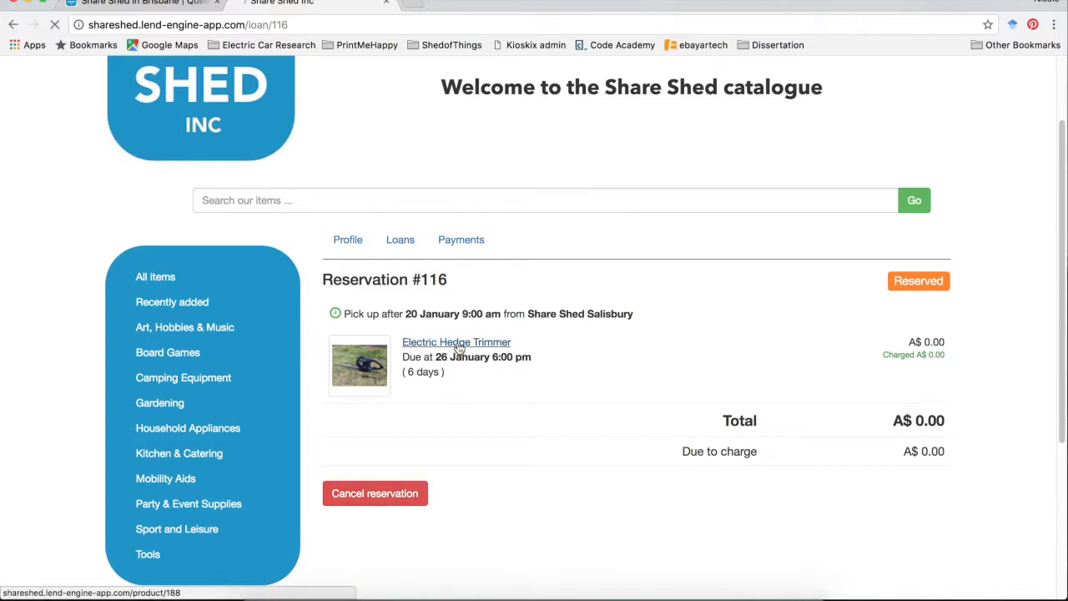
{"action": "scroll", "coordinate": [732, 403], "scroll_direction": "down", "scroll_amount": 7}
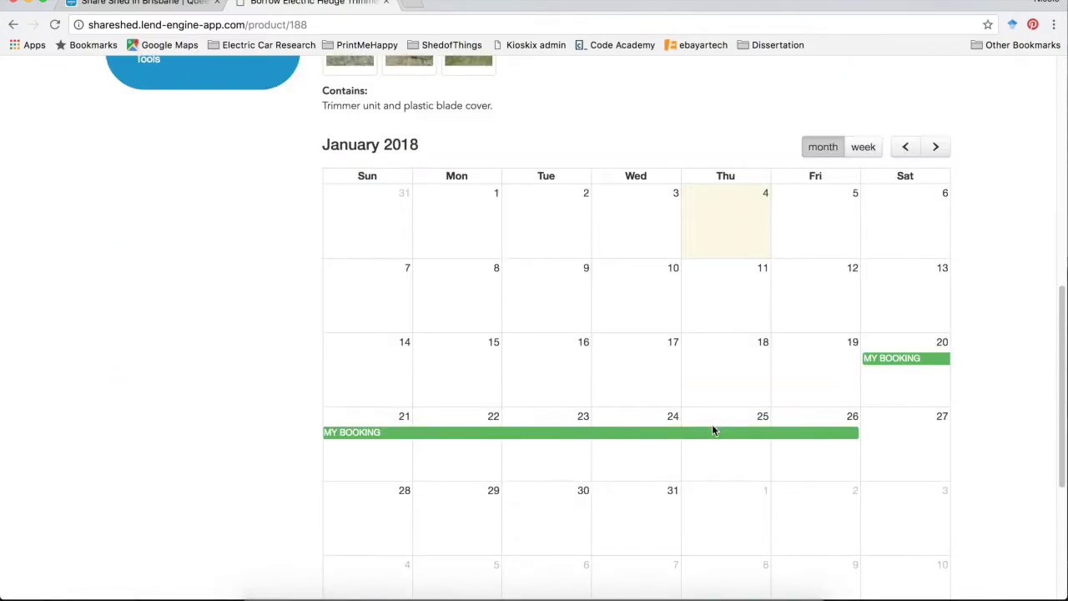
{"action": "left_click", "coordinate": [888, 358]}
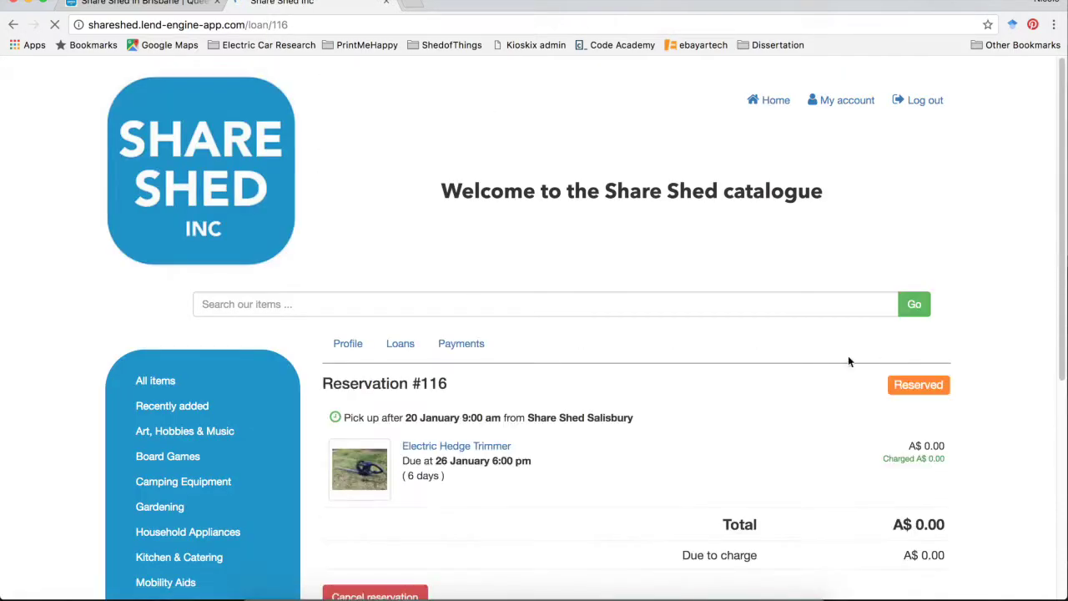
{"action": "scroll", "coordinate": [743, 343], "scroll_direction": "down", "scroll_amount": 3}
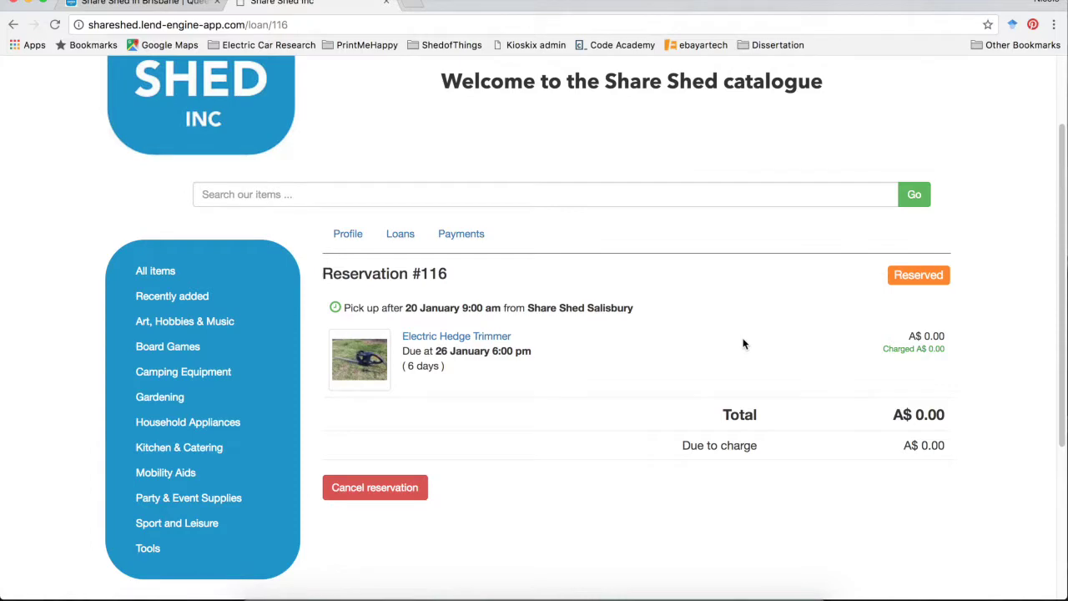
{"action": "left_click", "coordinate": [463, 338]}
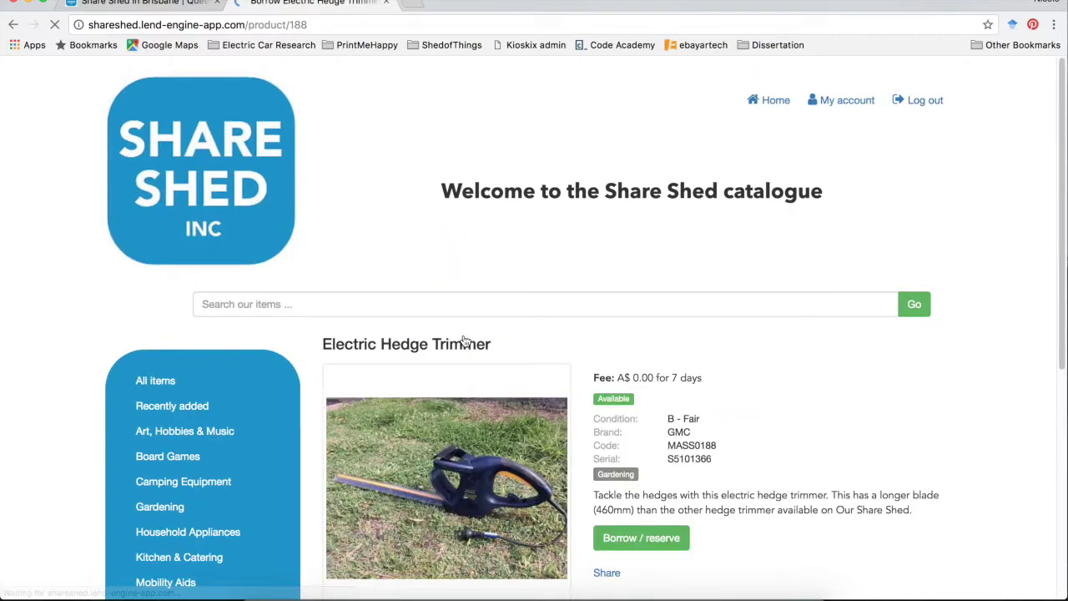
{"action": "scroll", "coordinate": [692, 367], "scroll_direction": "down", "scroll_amount": 3}
Add the Electric Hedge Trimmer to the basket for pickup Saturday 27 January 9:00 am, return 03 February 12:00 pm.
{"action": "left_click", "coordinate": [655, 403]}
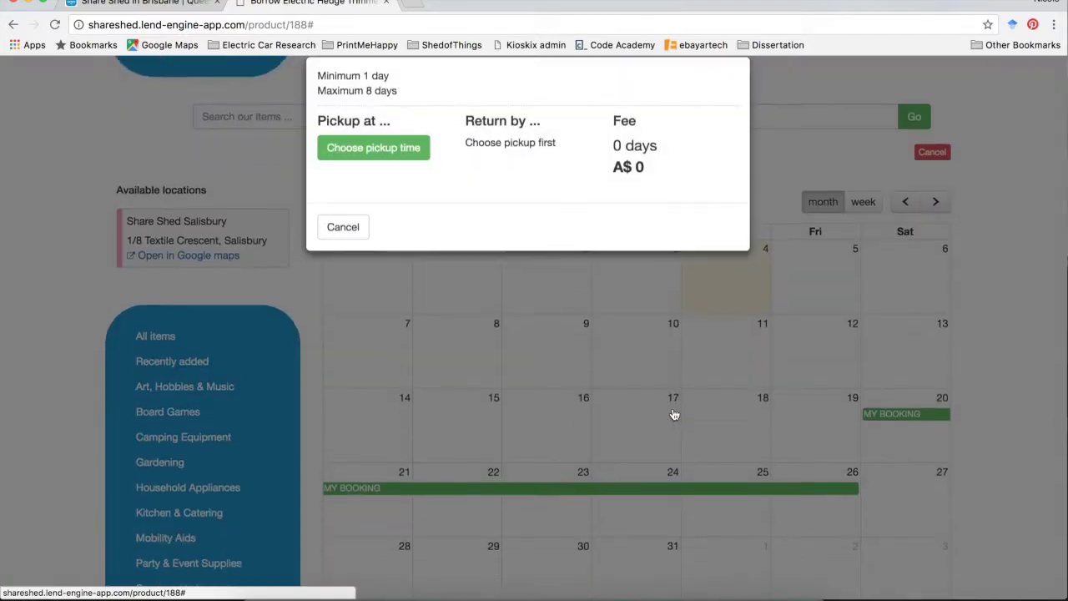
{"action": "left_click", "coordinate": [360, 172]}
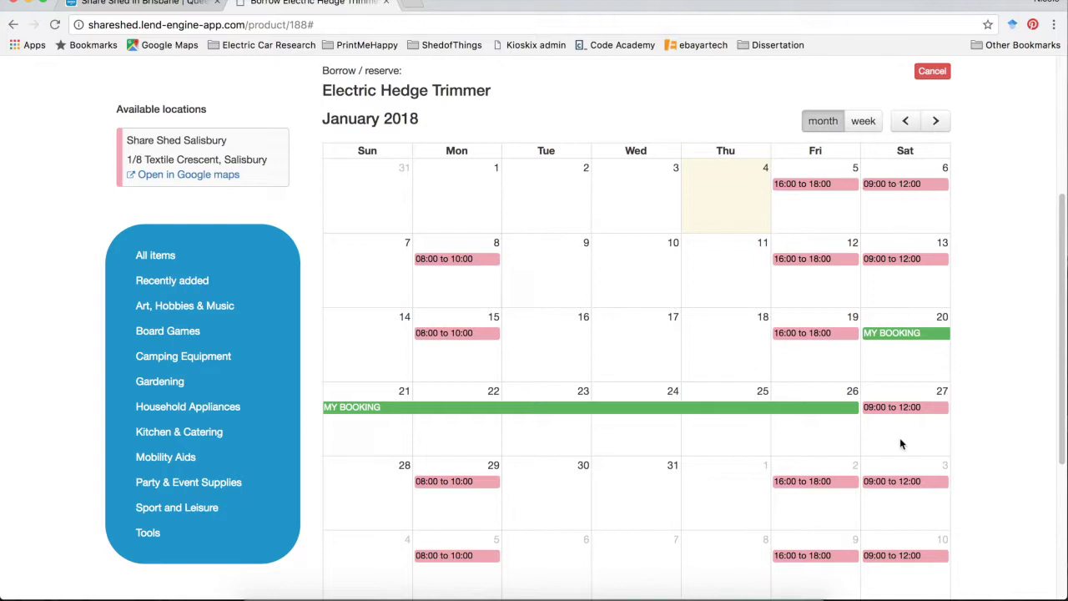
{"action": "left_click", "coordinate": [893, 407]}
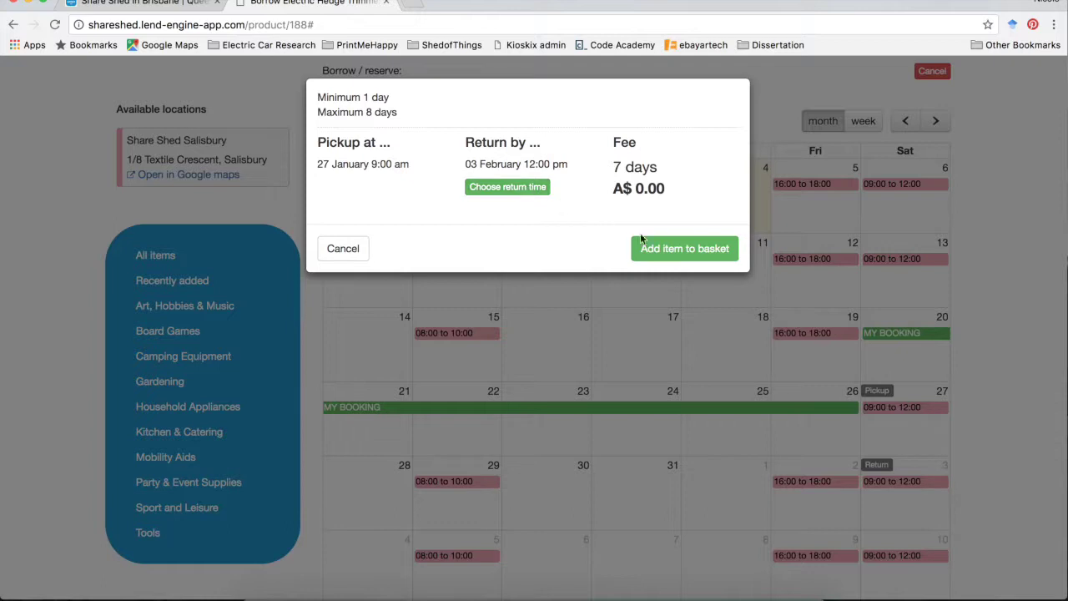
{"action": "left_click", "coordinate": [666, 249]}
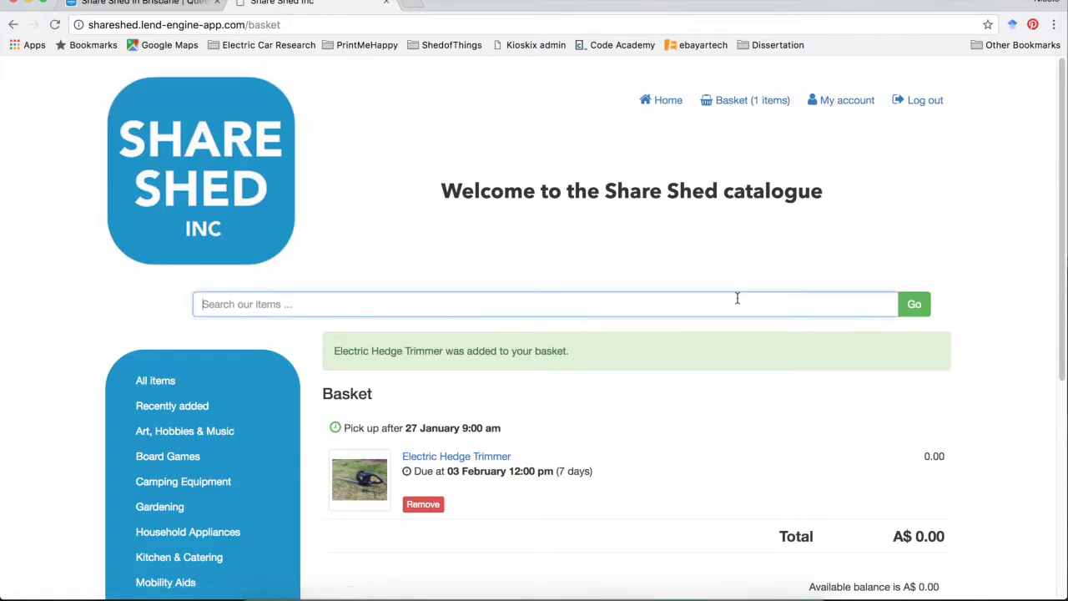
Confirm the basketed hedge trimmer booking, 27 January to 03 February, as Reservation #117.
{"action": "scroll", "coordinate": [737, 298], "scroll_direction": "down", "scroll_amount": 1}
{"action": "scroll", "coordinate": [737, 298], "scroll_direction": "down", "scroll_amount": 2}
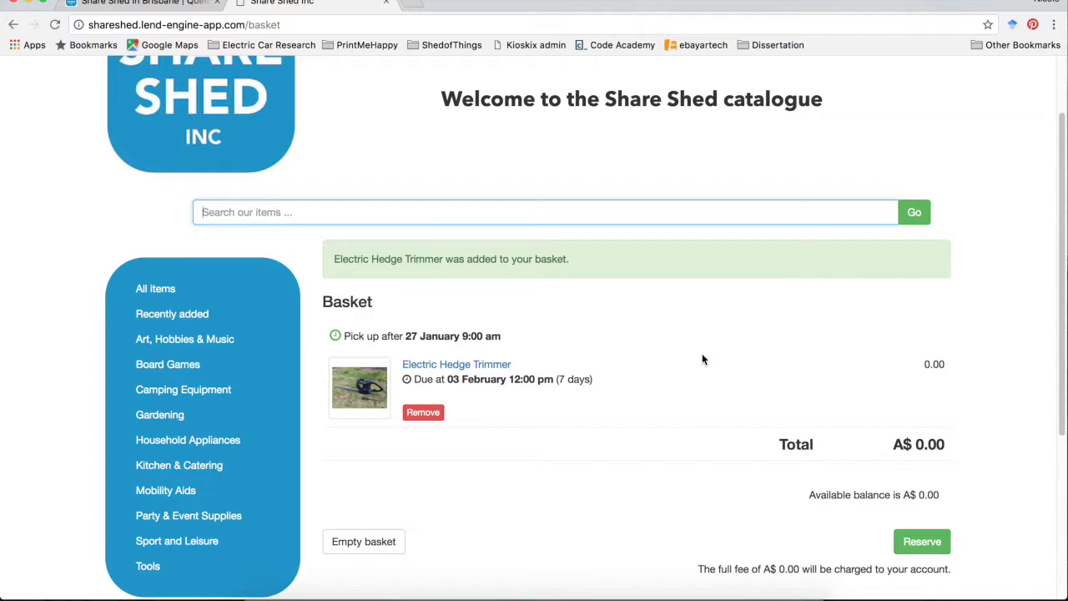
{"action": "scroll", "coordinate": [701, 360], "scroll_direction": "down", "scroll_amount": 1}
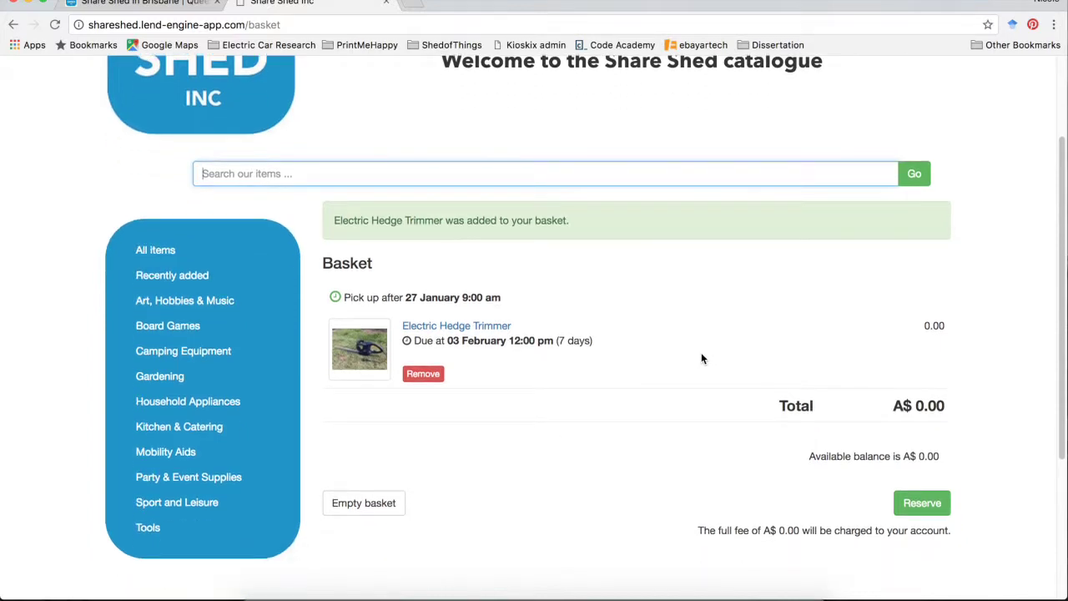
{"action": "scroll", "coordinate": [702, 359], "scroll_direction": "down", "scroll_amount": 2}
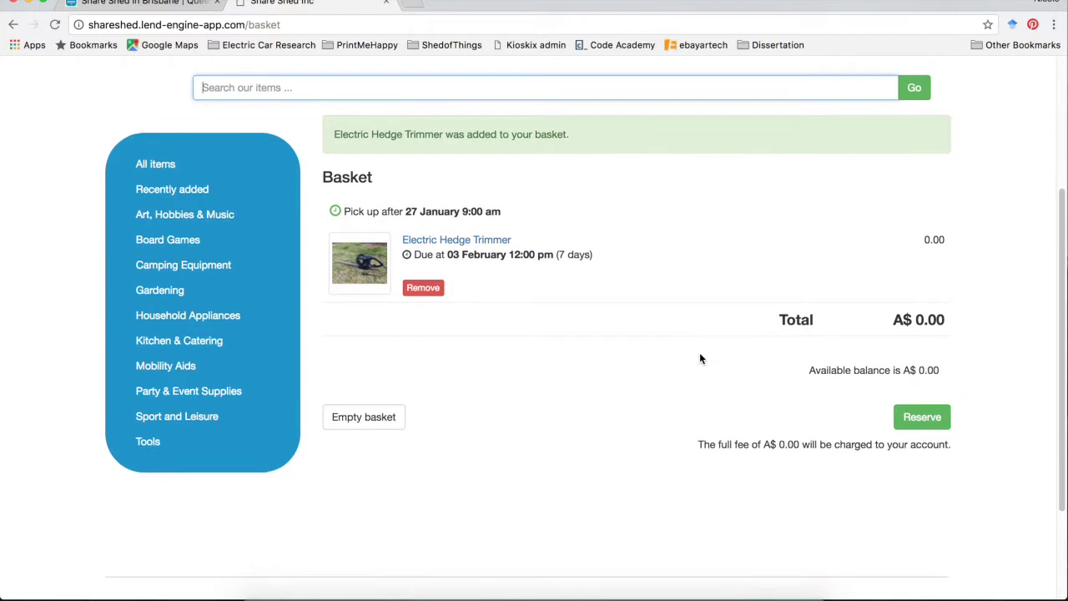
{"action": "scroll", "coordinate": [699, 359], "scroll_direction": "up", "scroll_amount": 1}
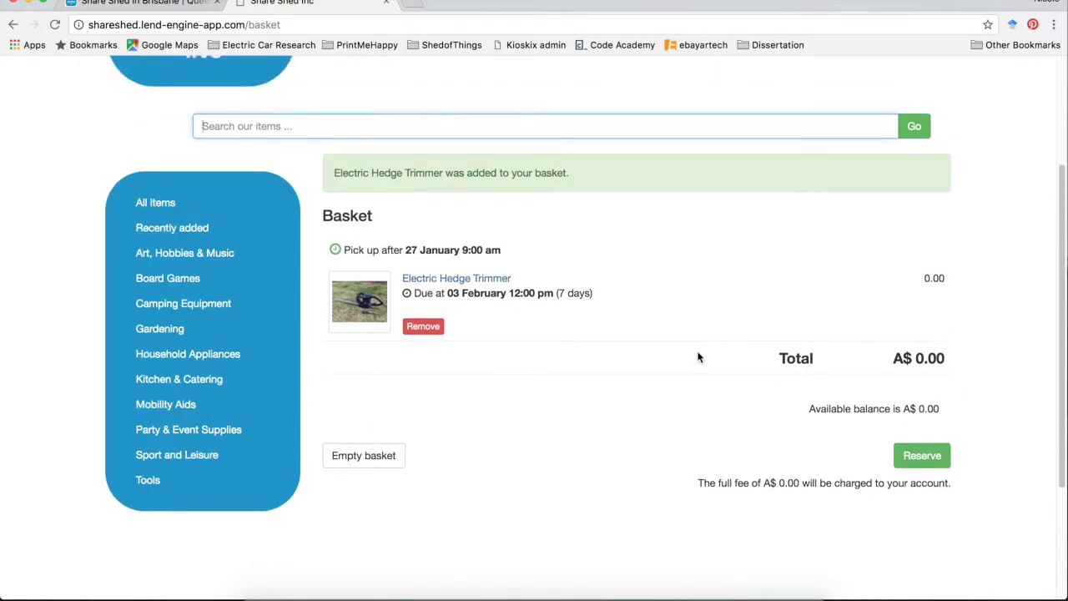
{"action": "left_click", "coordinate": [928, 455]}
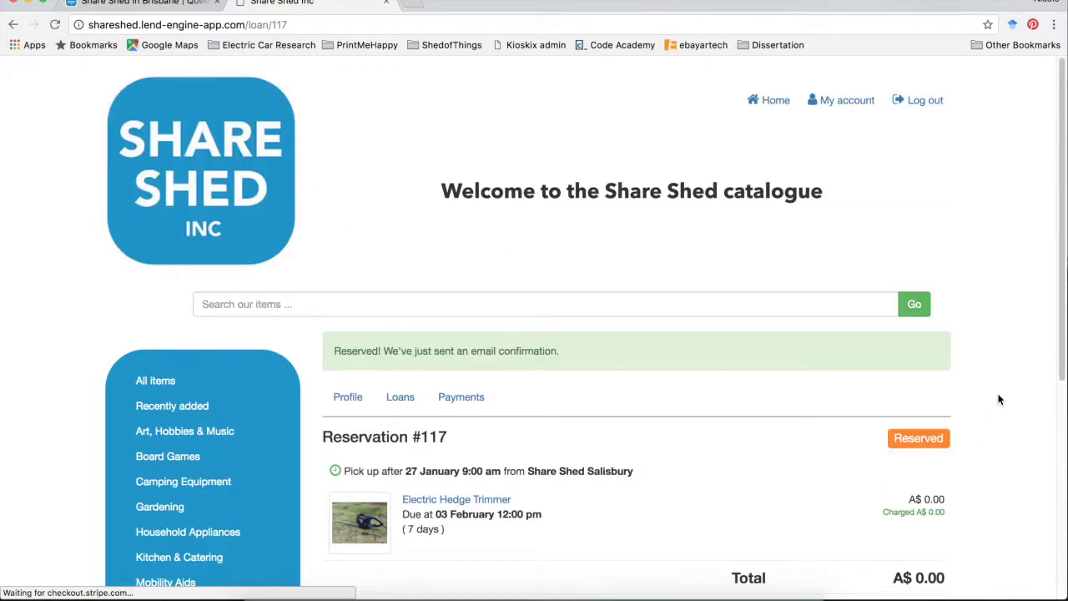
Review Reservation #117 with its email confirmation notice, then log out of the member account.
{"action": "scroll", "coordinate": [998, 400], "scroll_direction": "down", "scroll_amount": 2}
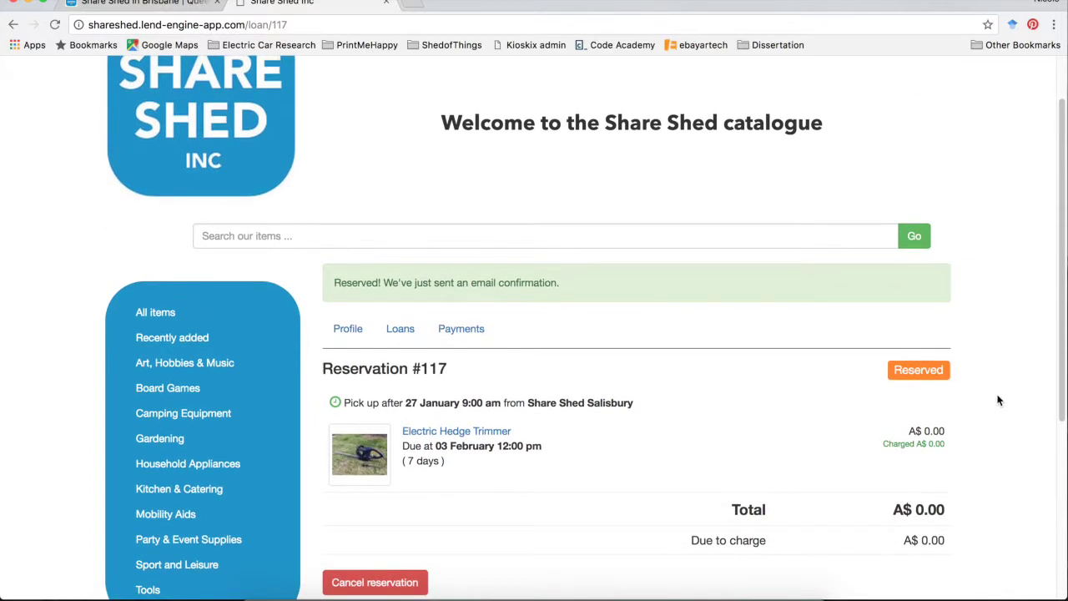
{"action": "scroll", "coordinate": [999, 401], "scroll_direction": "down", "scroll_amount": 2}
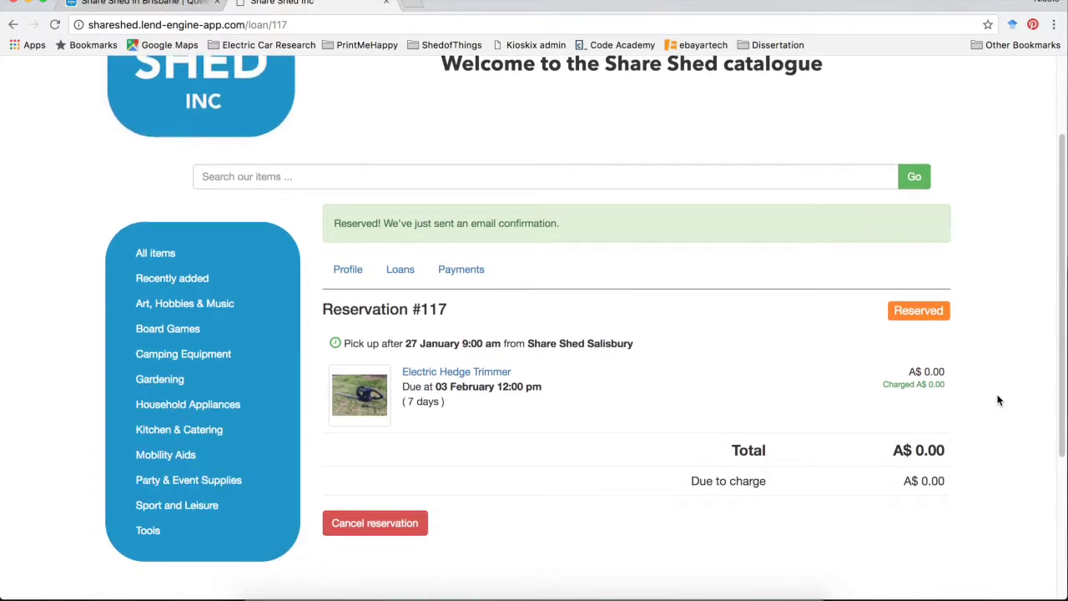
{"action": "scroll", "coordinate": [999, 401], "scroll_direction": "down", "scroll_amount": 2}
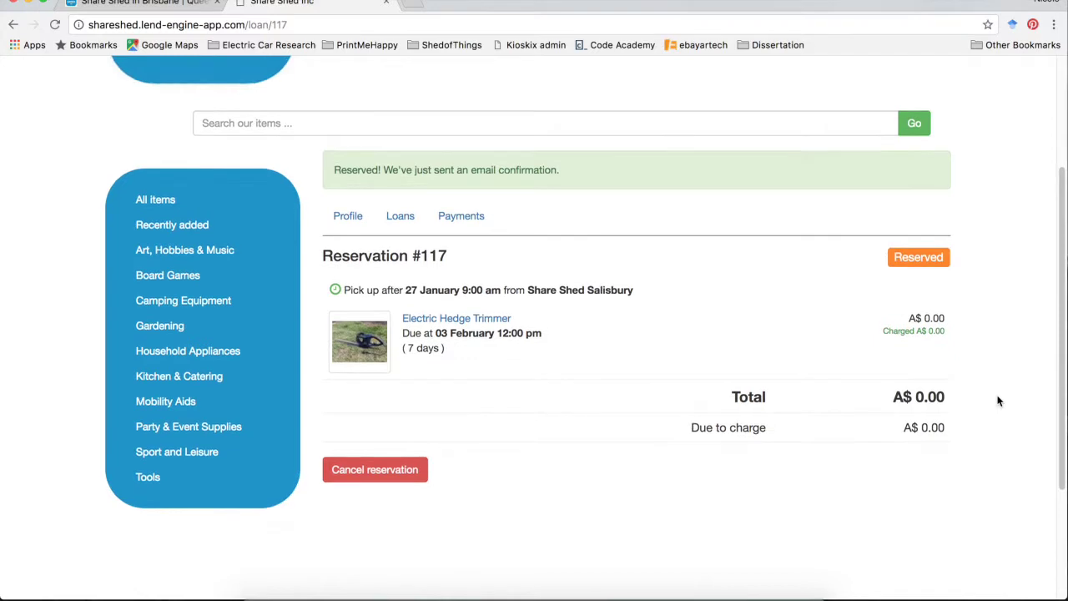
{"action": "scroll", "coordinate": [998, 401], "scroll_direction": "up", "scroll_amount": 5}
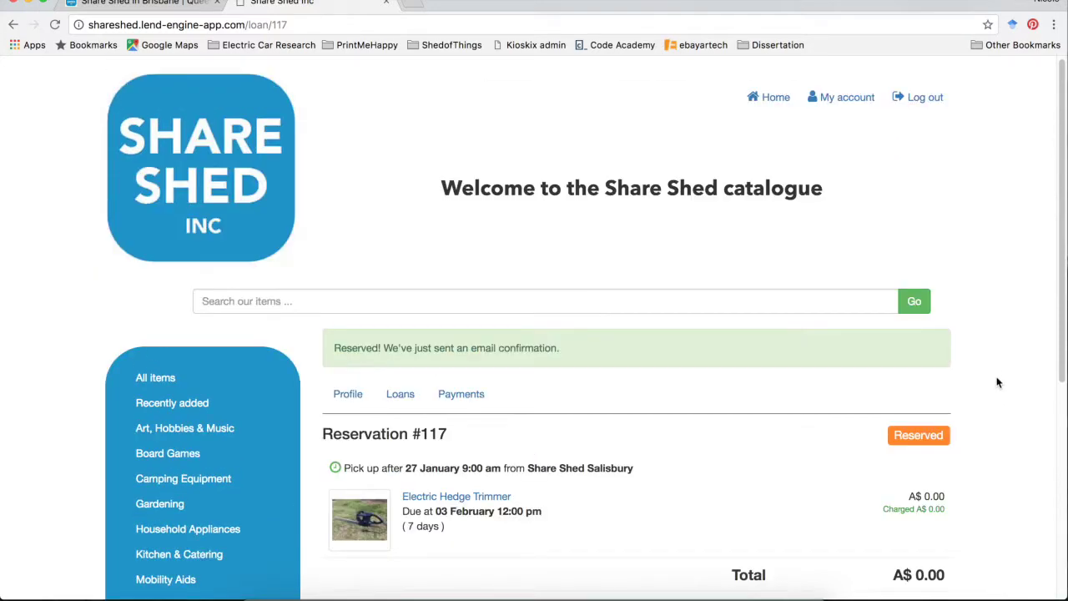
{"action": "scroll", "coordinate": [995, 378], "scroll_direction": "down", "scroll_amount": 1}
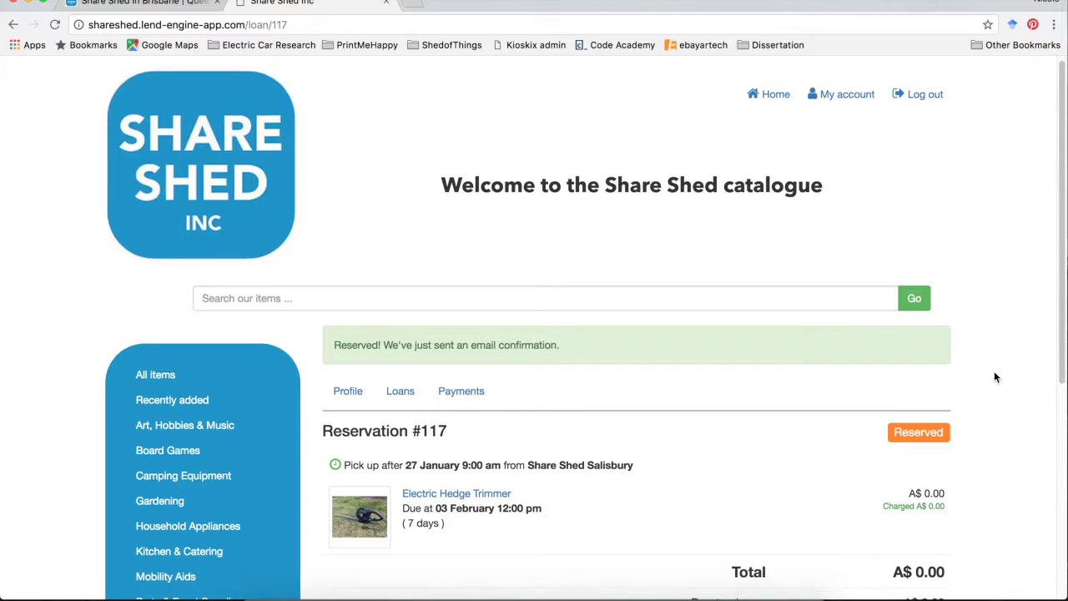
{"action": "left_click", "coordinate": [935, 97]}
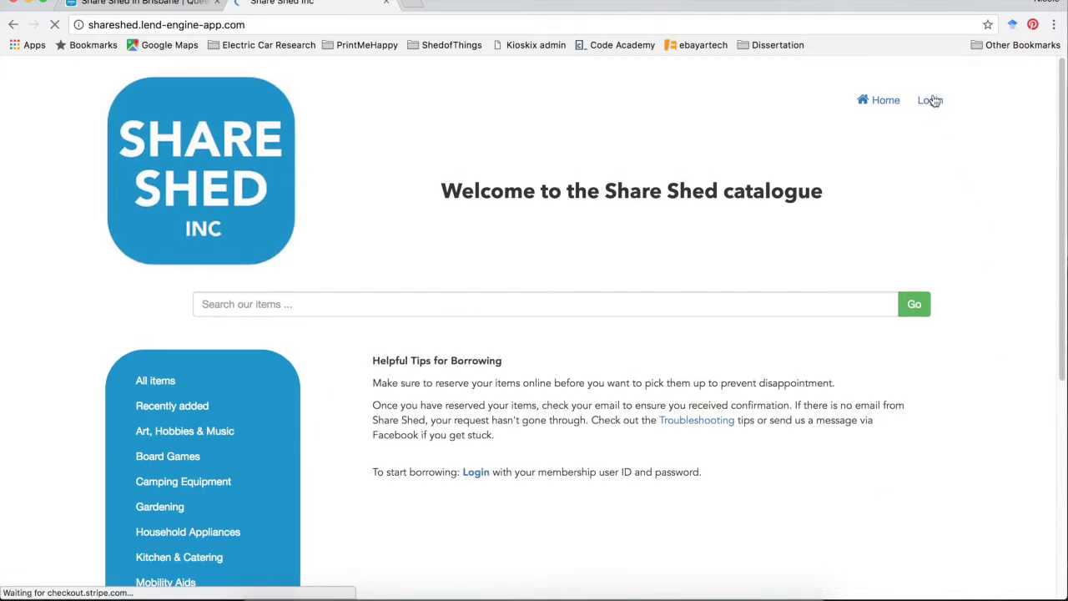